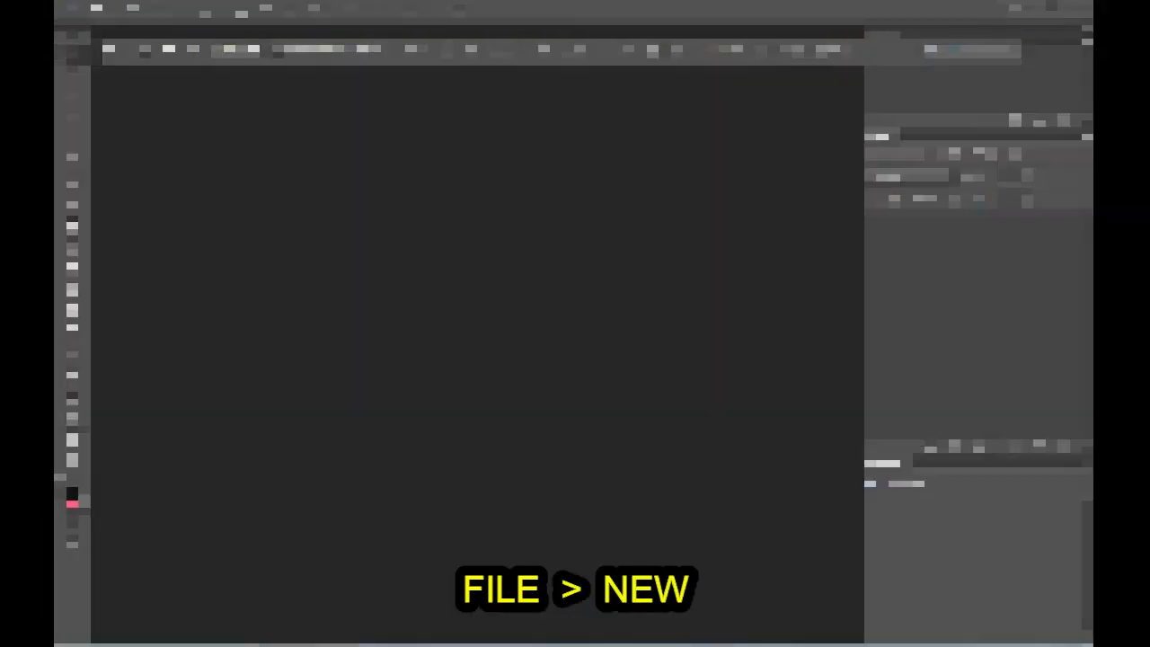
Step: Create a new 5 by 5 inch RGB document at 300 pixels/inch with a white background
click(102, 10)
click(110, 32)
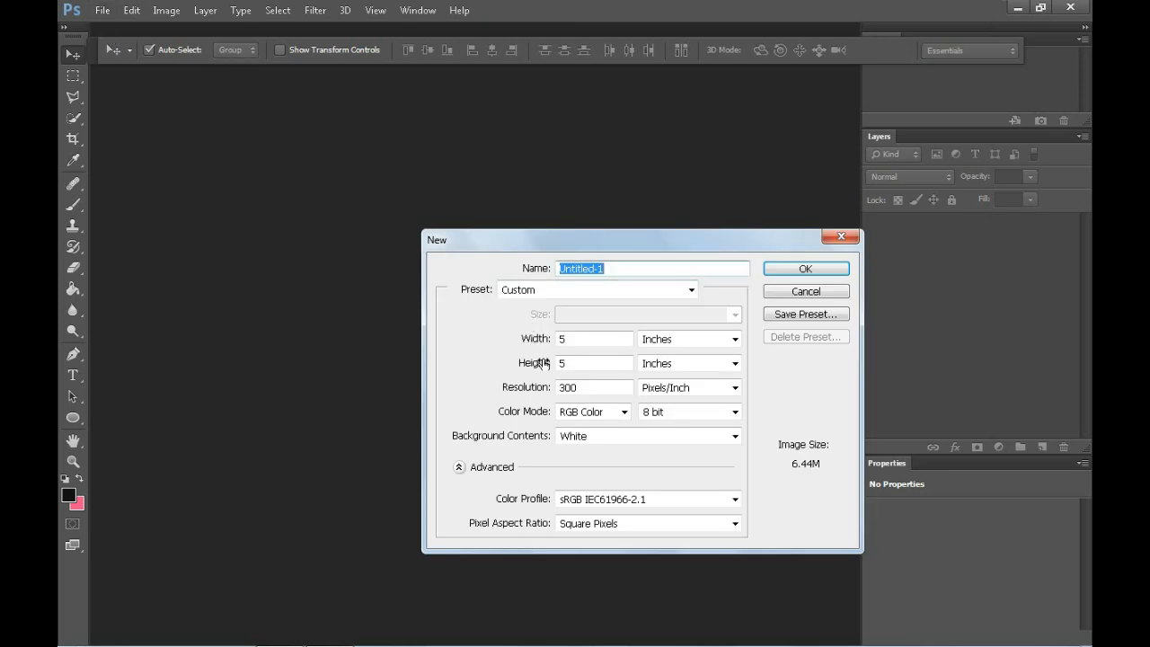
click(781, 268)
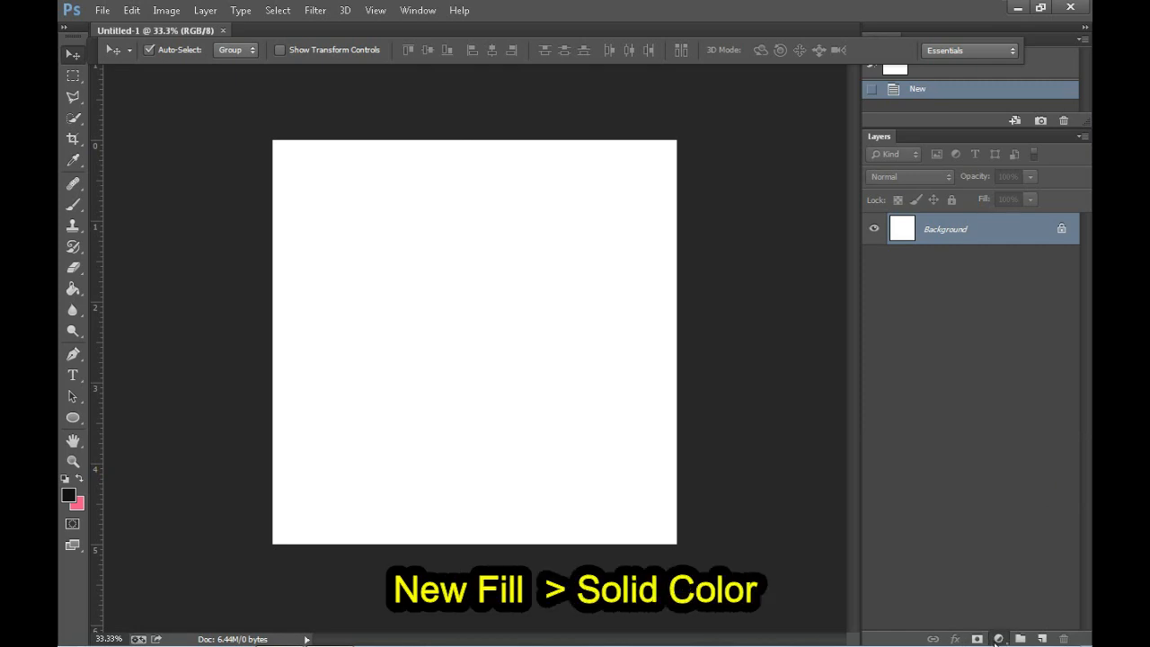
Step: Add a solid color fill layer in a neutral dark gray above the background
click(998, 639)
click(982, 292)
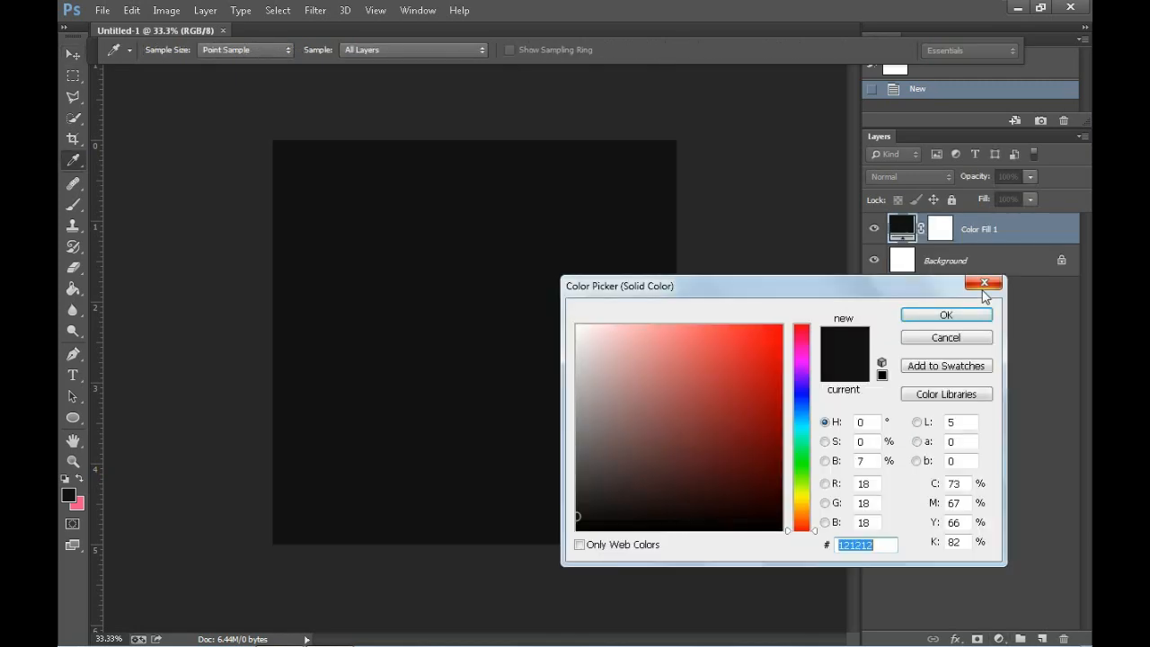
mouse_move(578, 467)
mouse_down()
mouse_move(575, 444)
mouse_move(576, 503)
mouse_up()
click(916, 314)
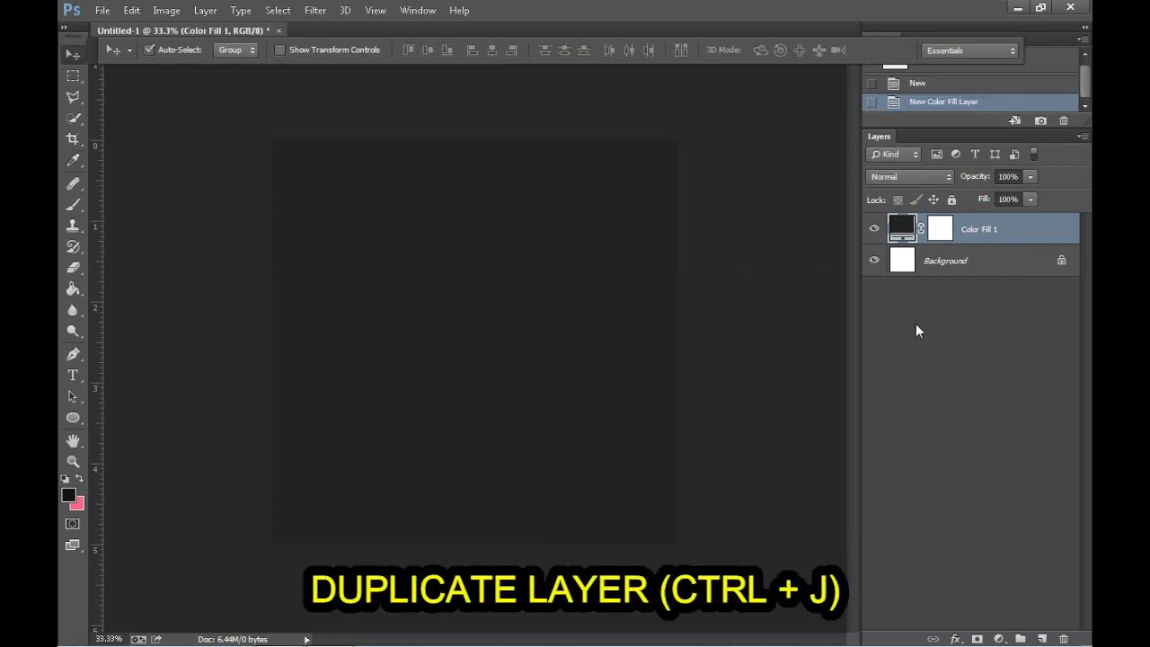
Step: Duplicate the dark color fill layer and apply Add Noise to the copy at 12.5% with uniform distribution, rasterizing its fill
key(ctrl+j)
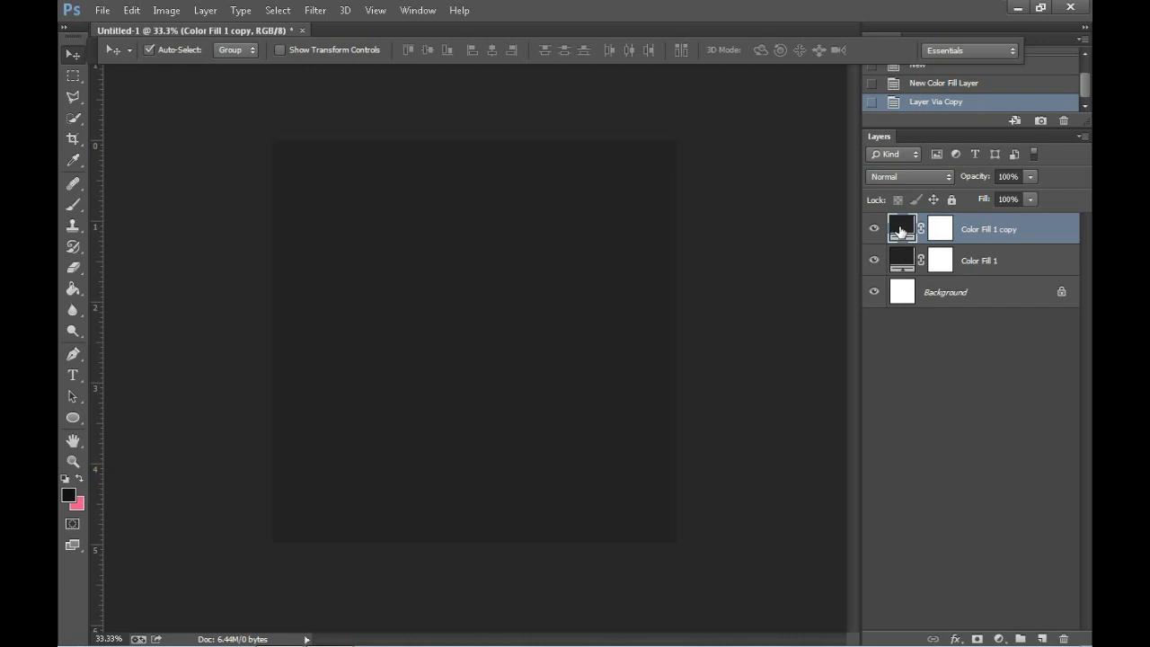
click(310, 10)
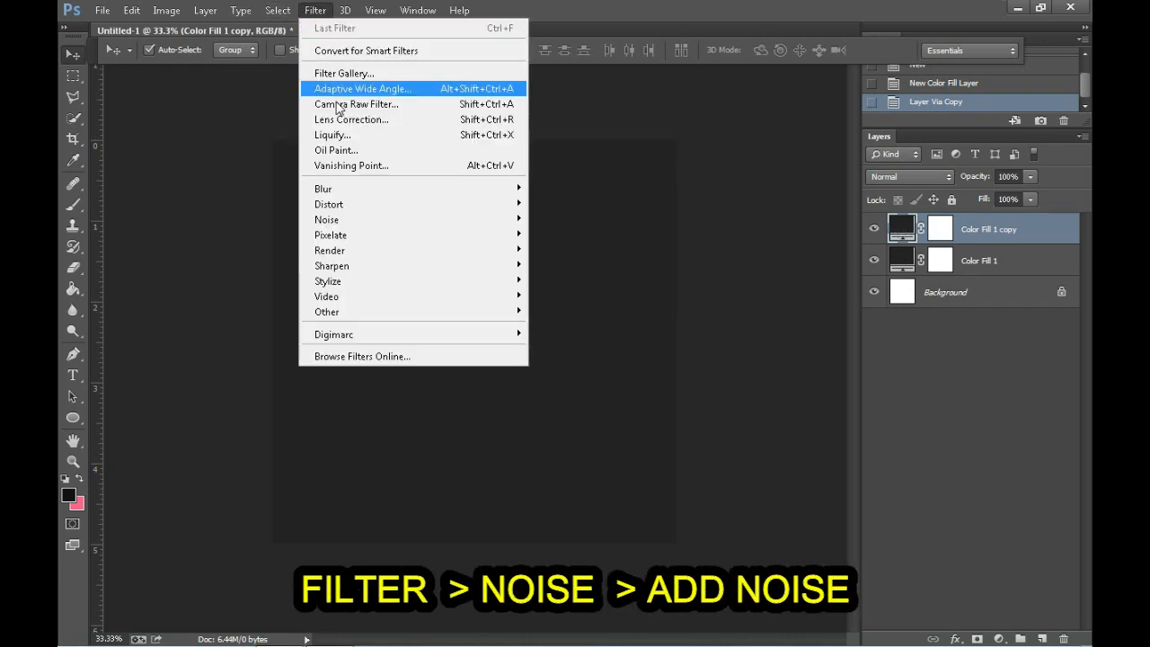
mouse_move(416, 226)
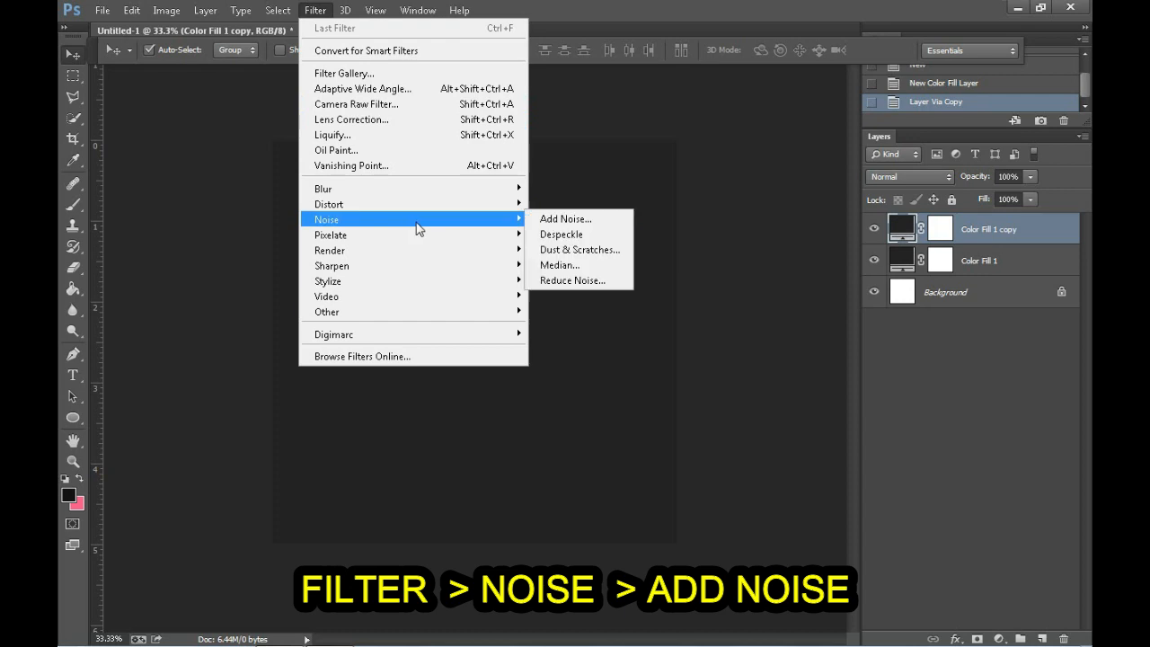
click(539, 219)
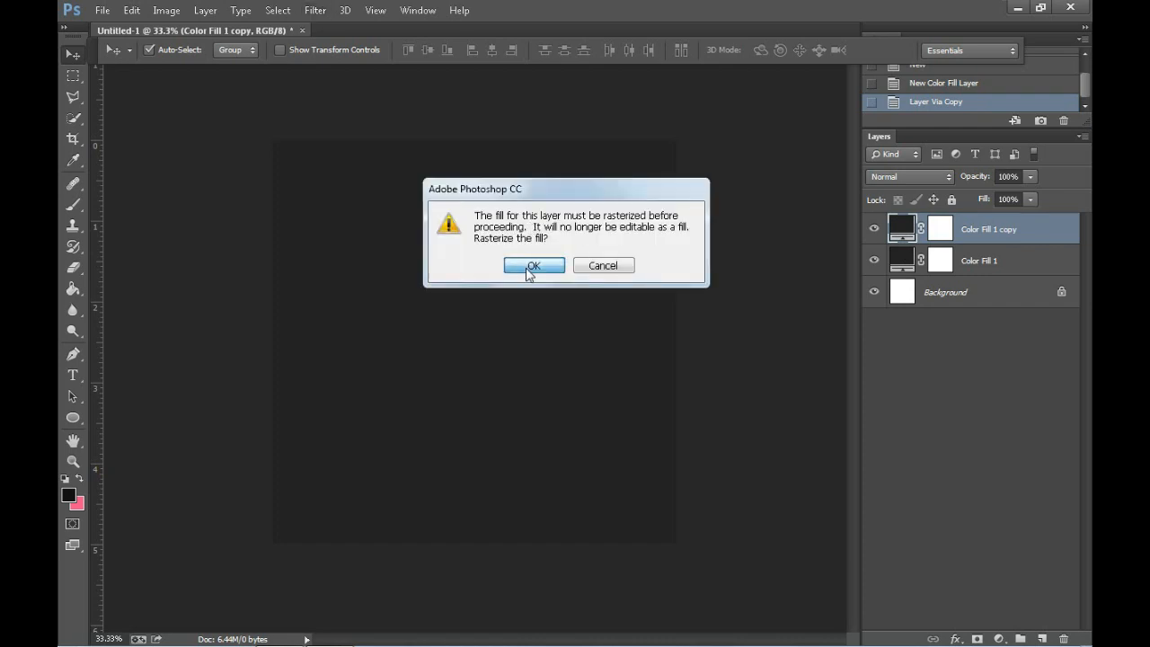
click(532, 266)
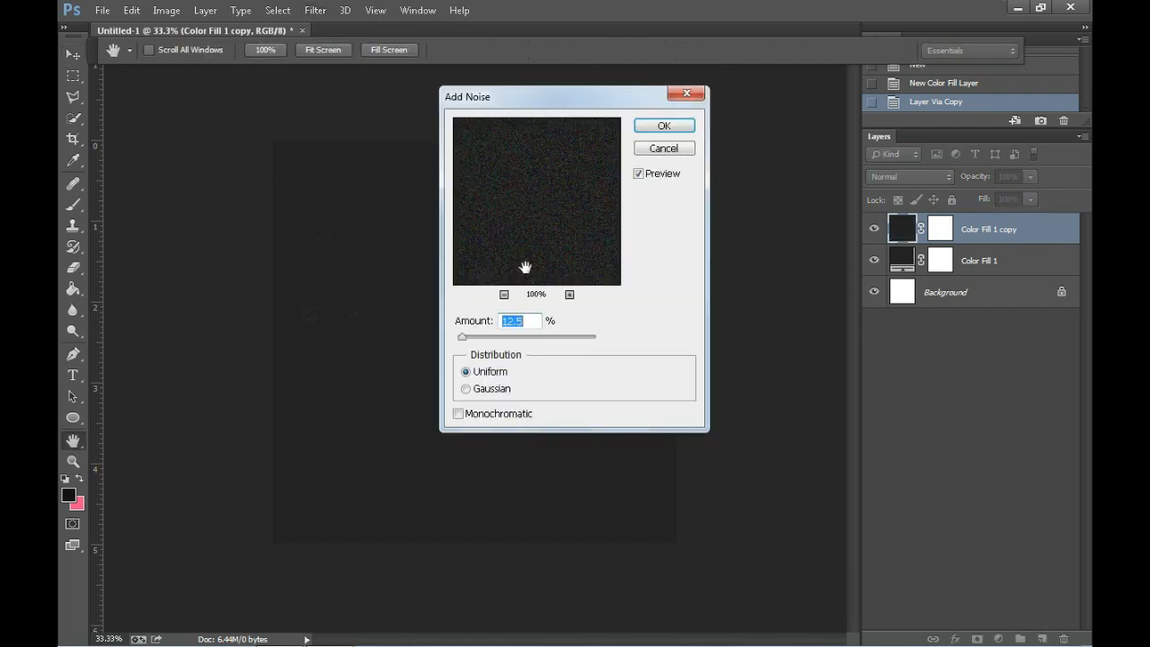
click(669, 127)
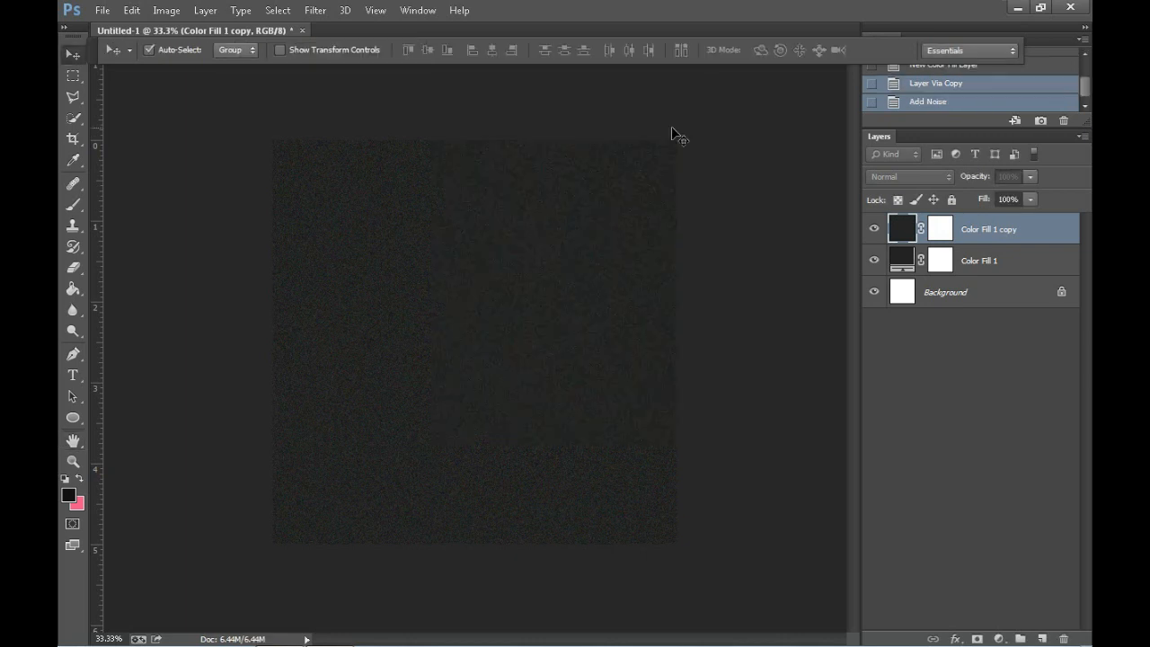
Step: Set the noise layer's fill to 50%
click(1010, 198)
text(50)
key(Return)
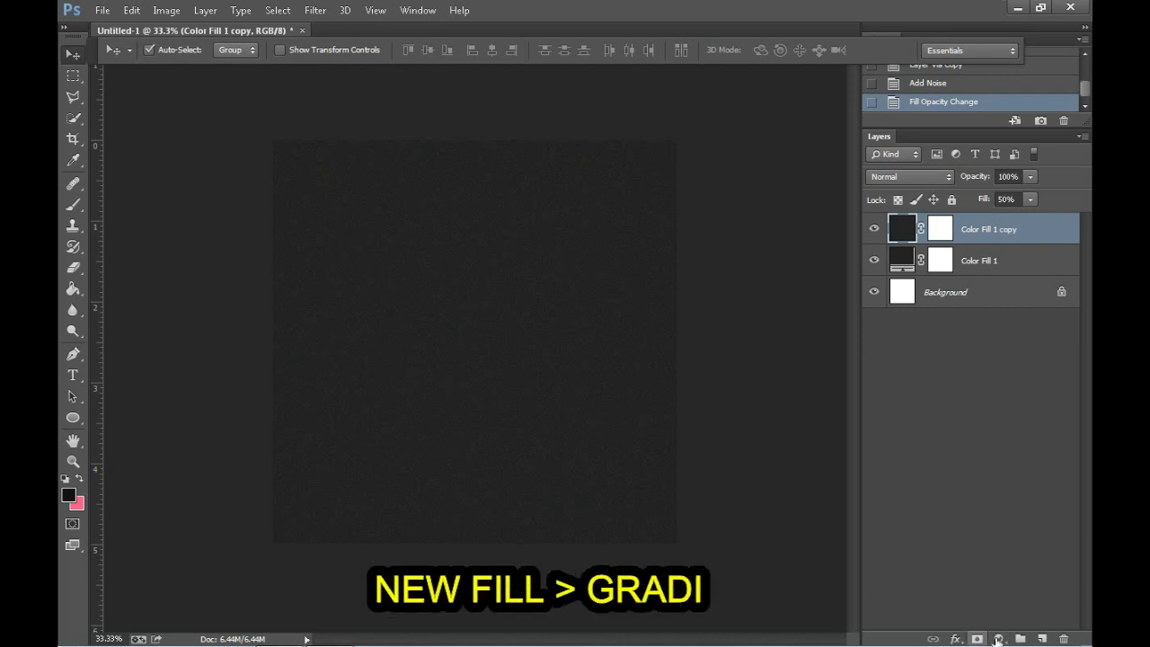
Step: Start a gradient fill layer above the noise layer and set its style to Radial
click(999, 639)
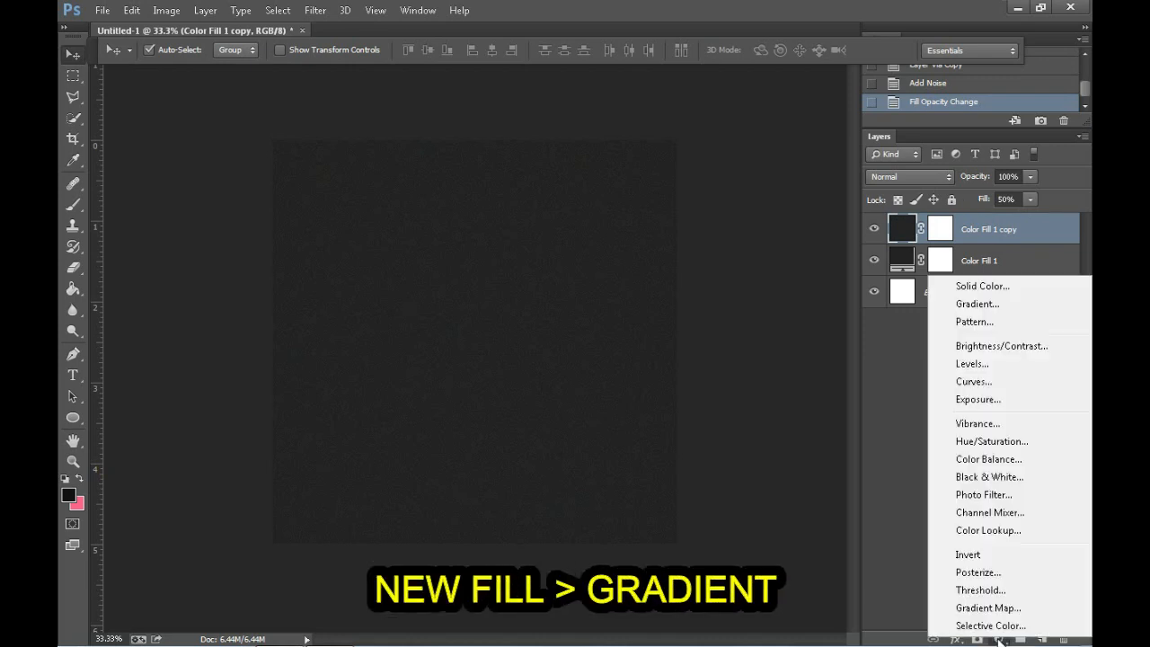
click(980, 308)
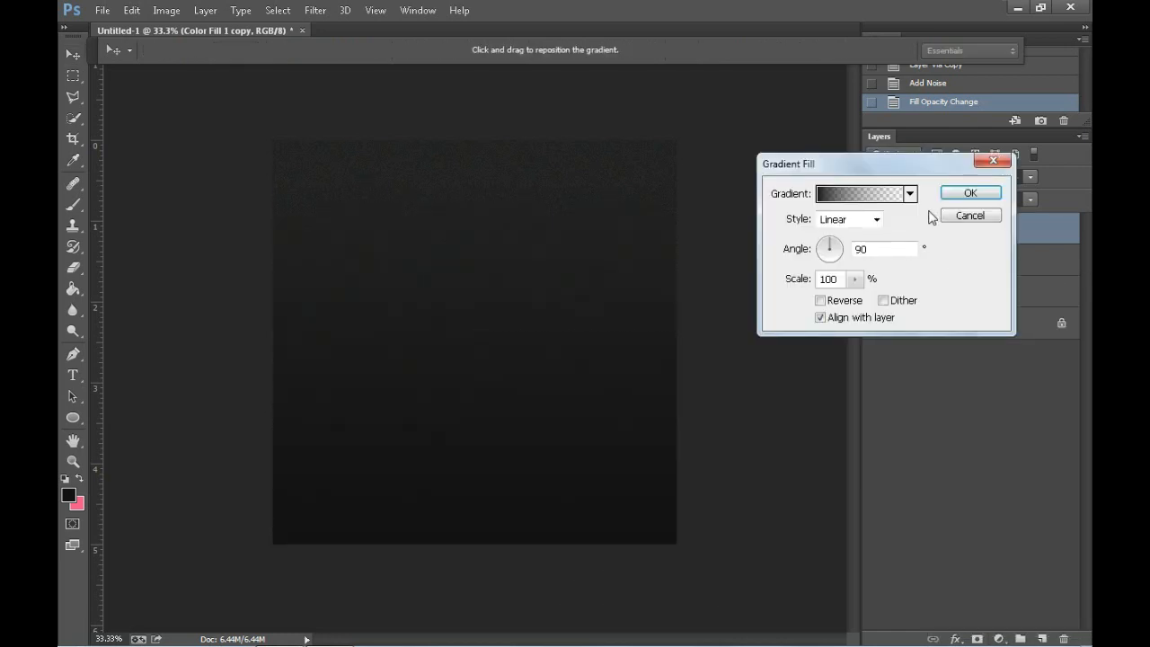
click(876, 220)
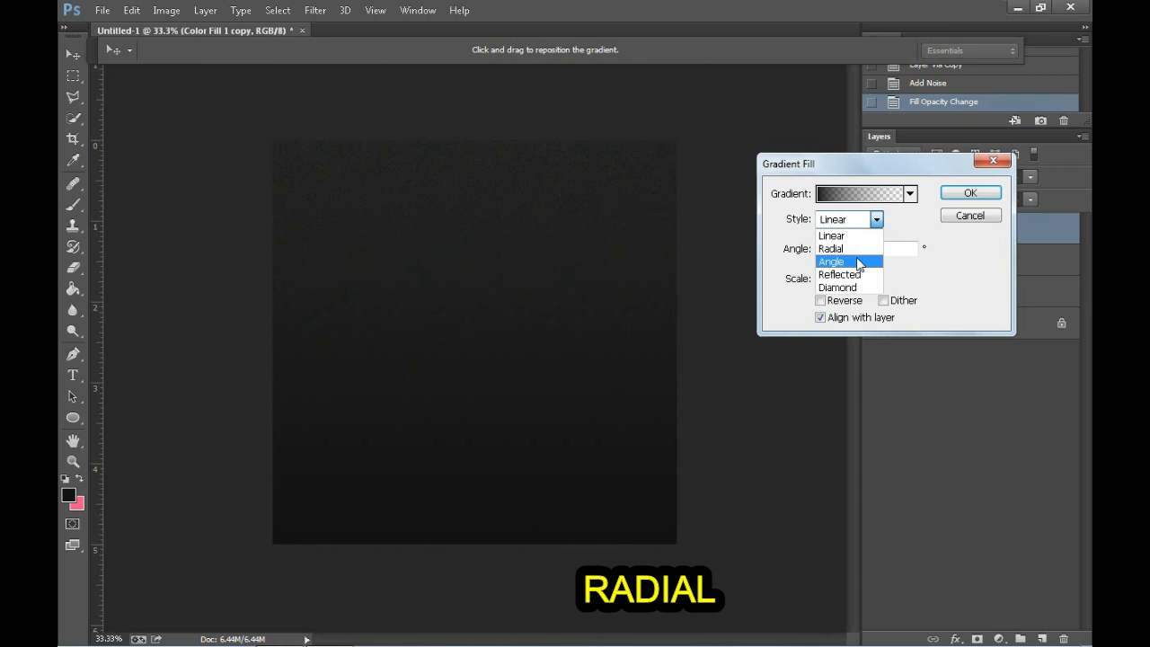
click(858, 249)
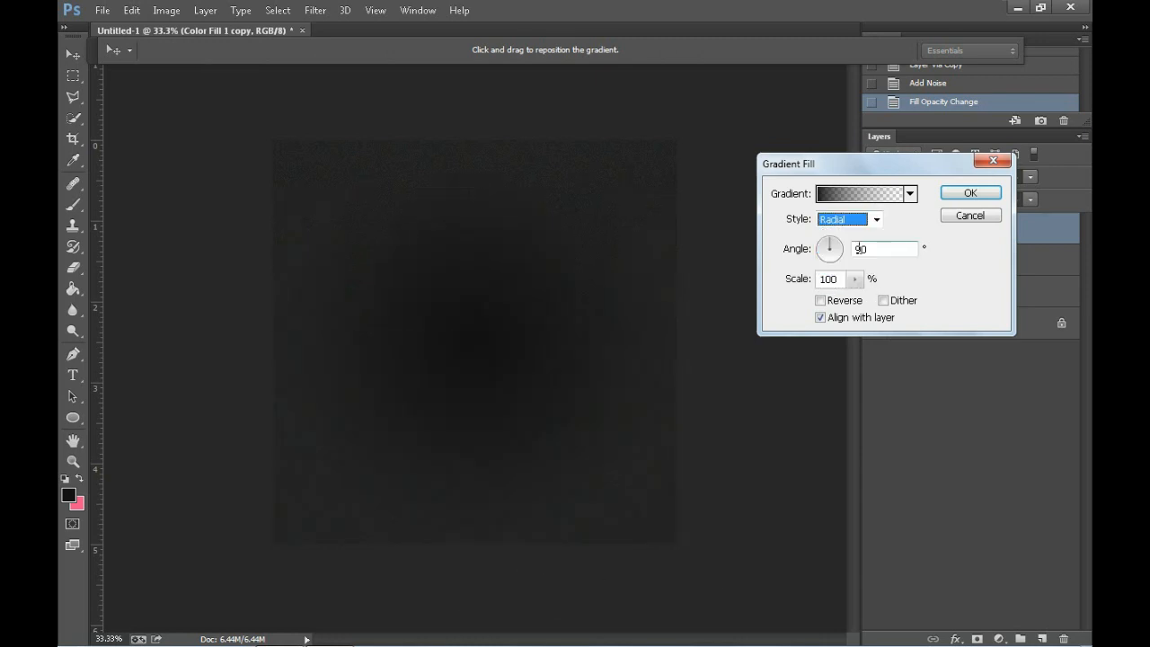
Step: Change the gradient's starting color stop to white (#ffffff) and apply the gradient fill
click(885, 193)
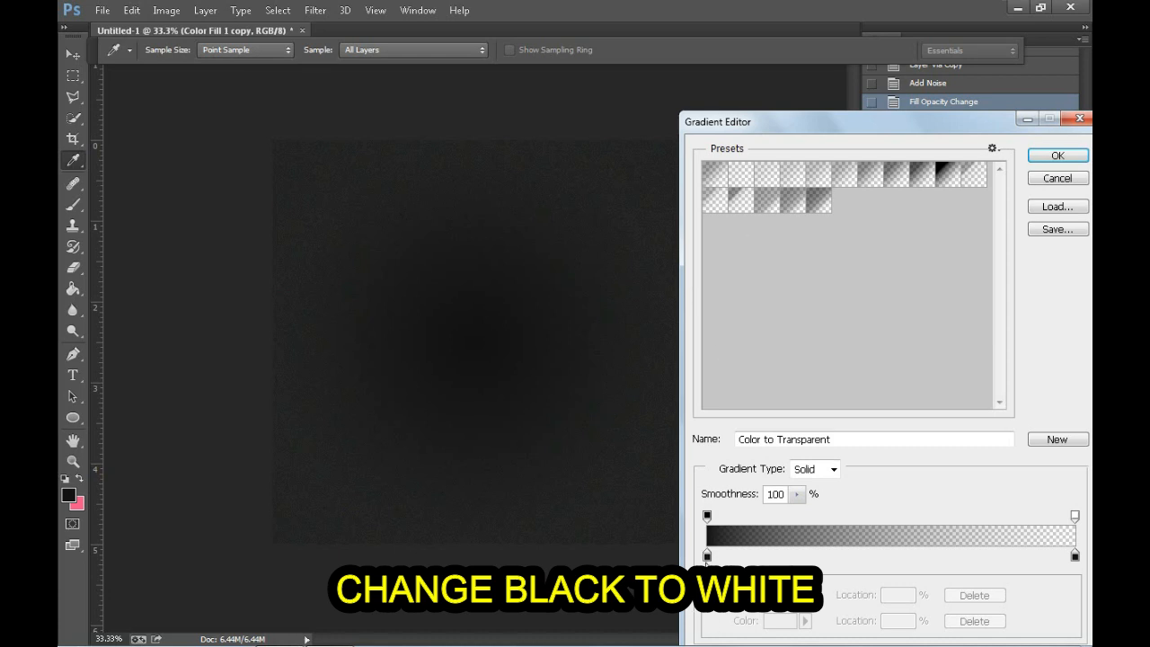
click(707, 556)
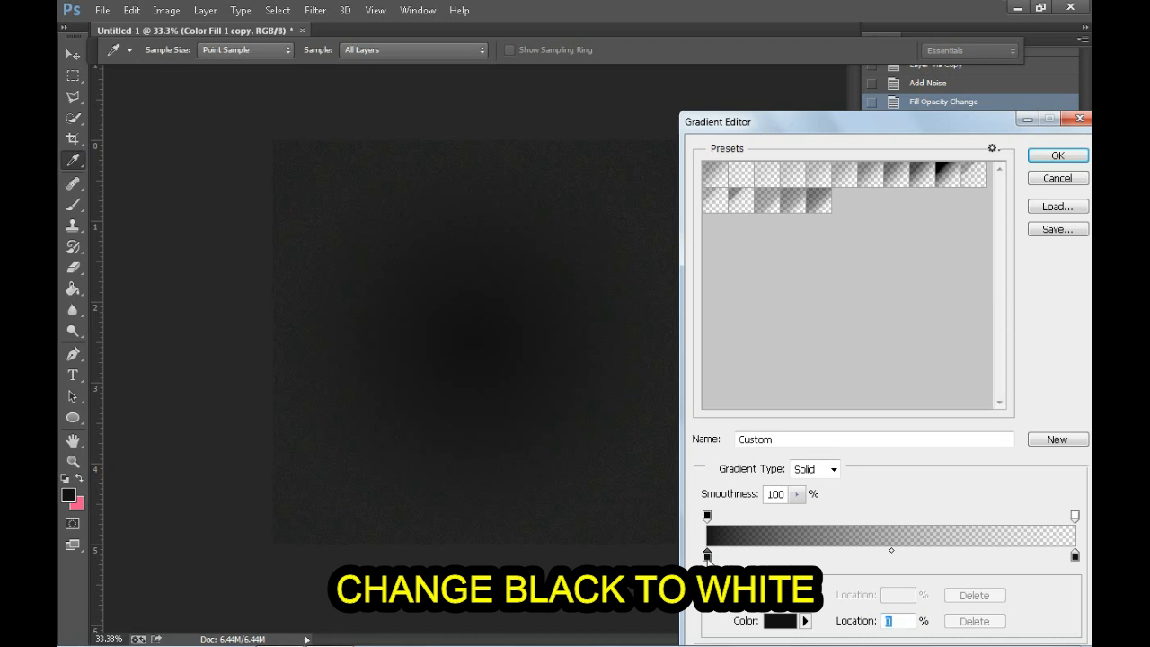
double_click(707, 556)
drag(584, 332, 566, 319)
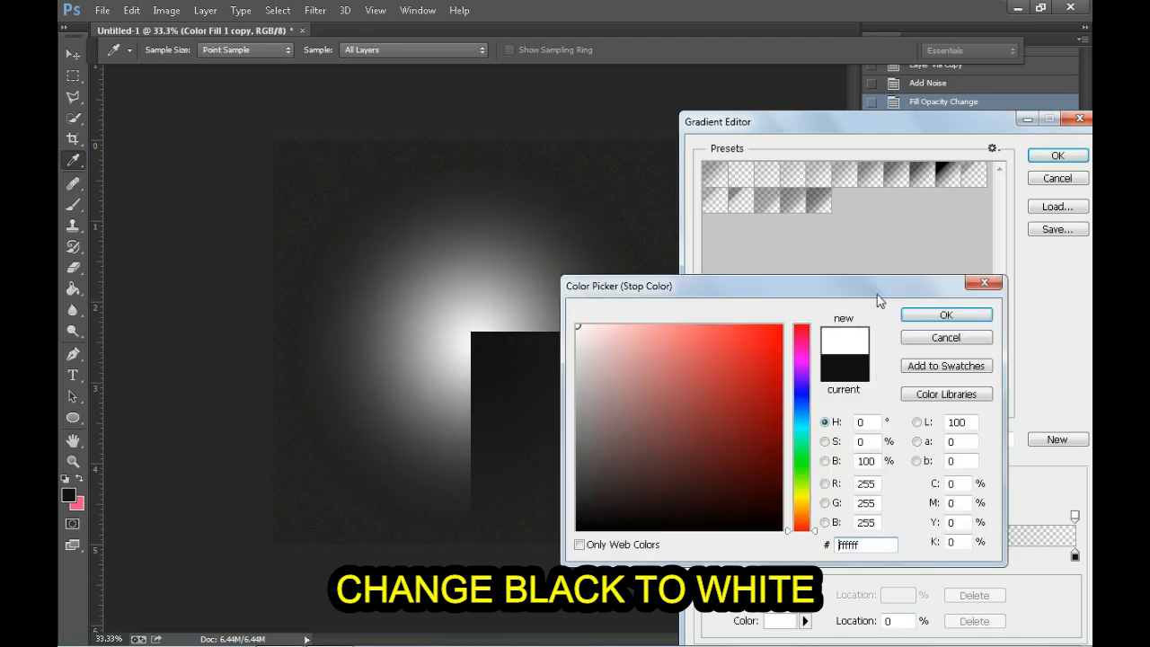
click(945, 317)
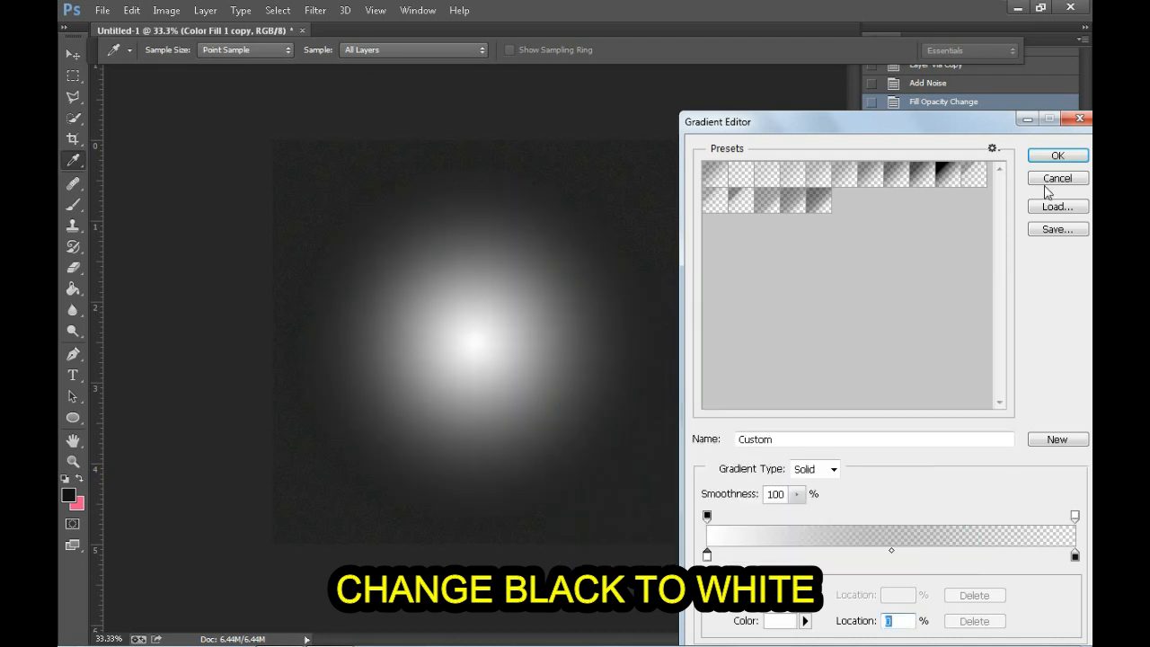
click(1057, 156)
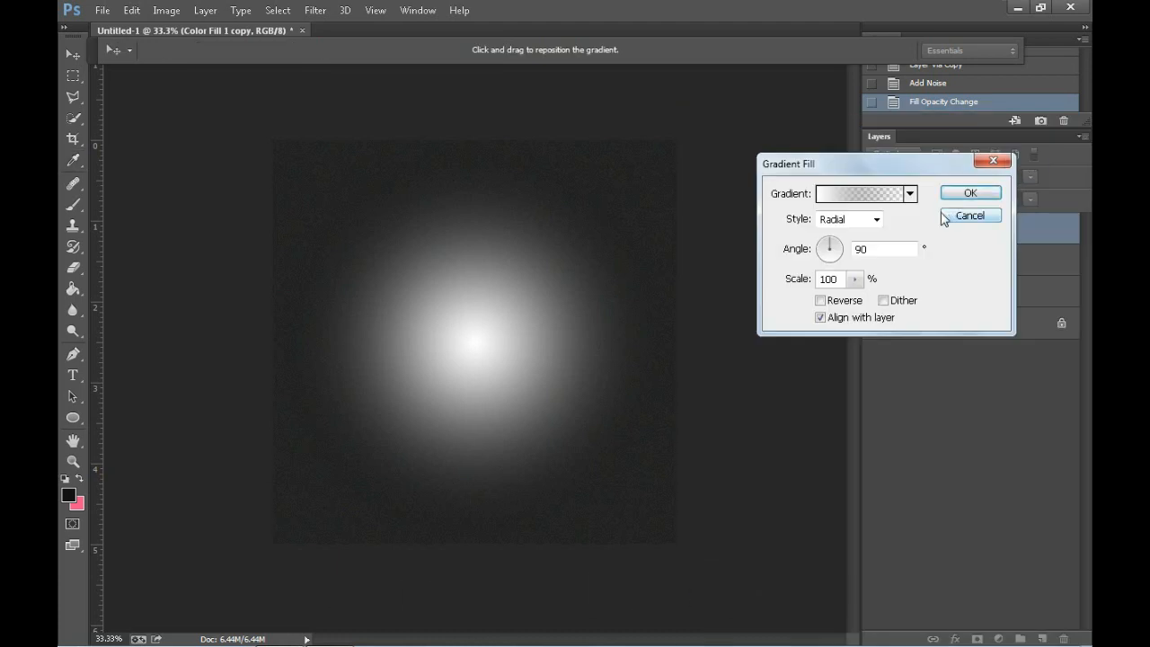
click(968, 196)
Step: Set the gradient layer's fill to 15%
key(shift+1)
key(shift+5)
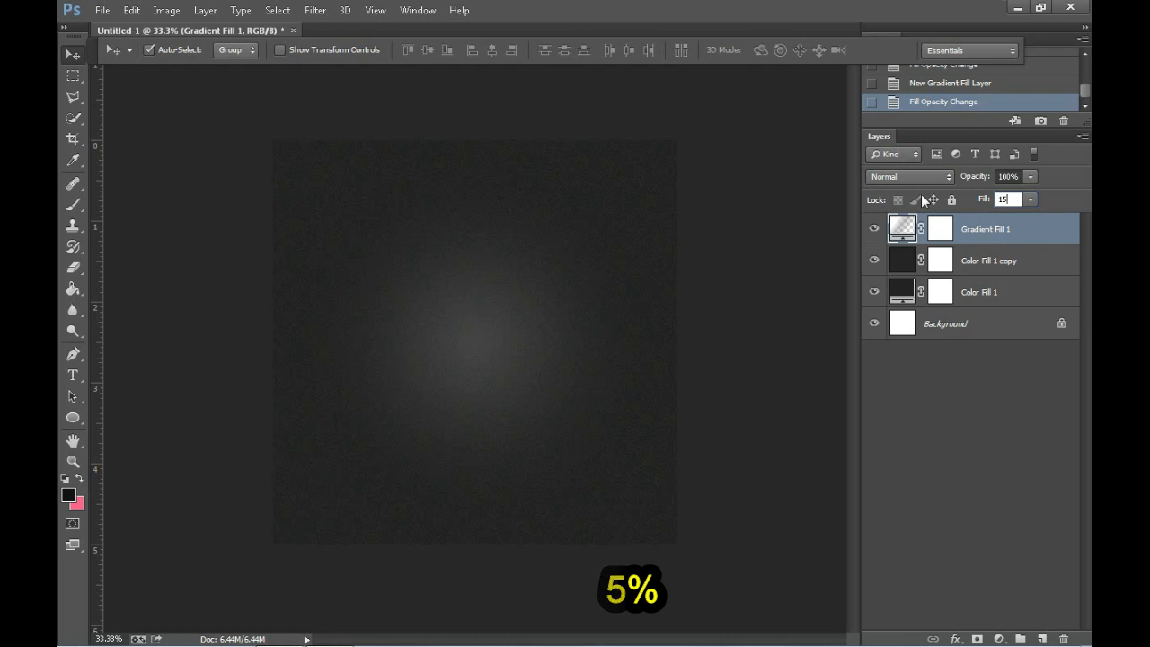
key(Return)
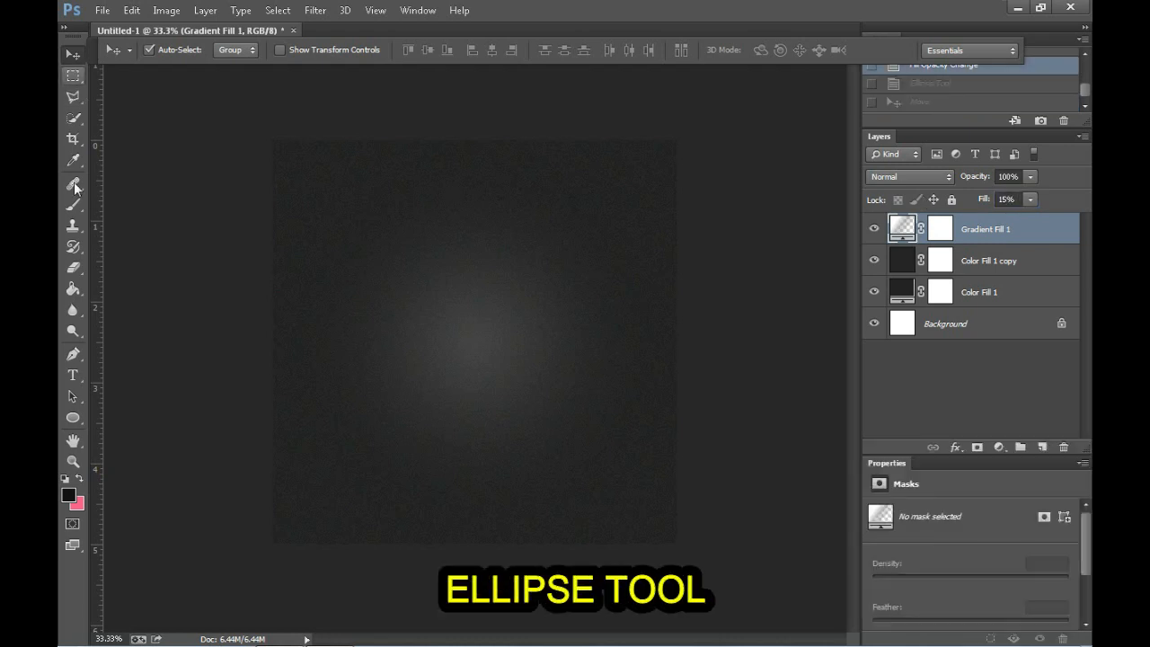
Step: Create a 220 by 220 px circle with the Ellipse tool near the middle of the canvas
click(75, 418)
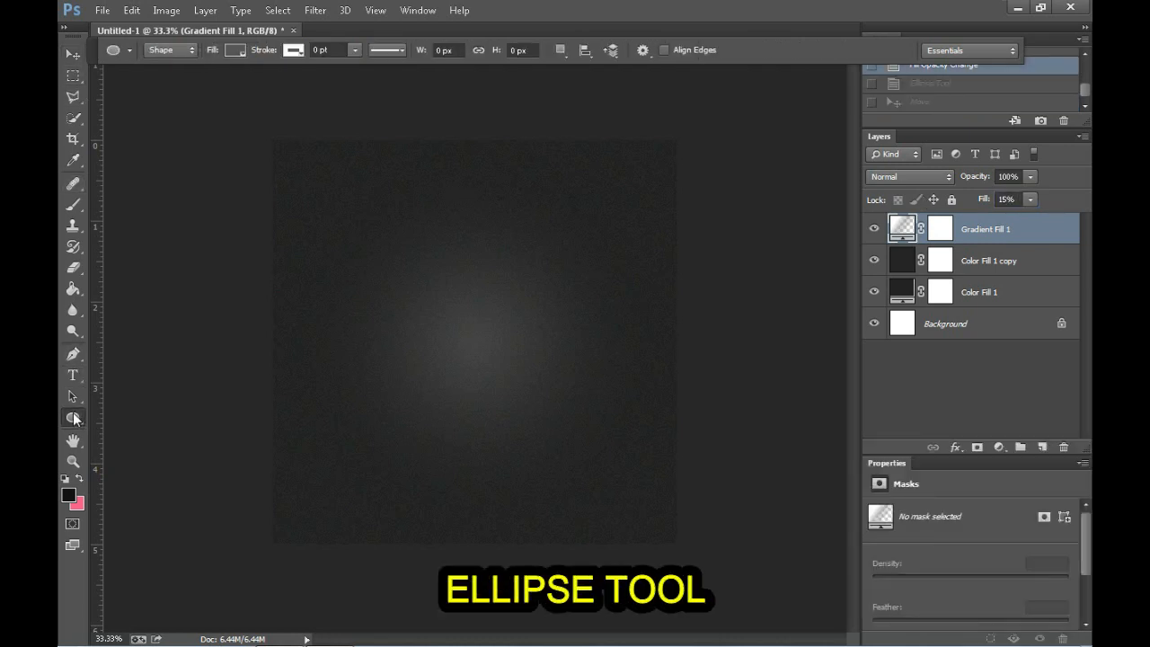
click(444, 50)
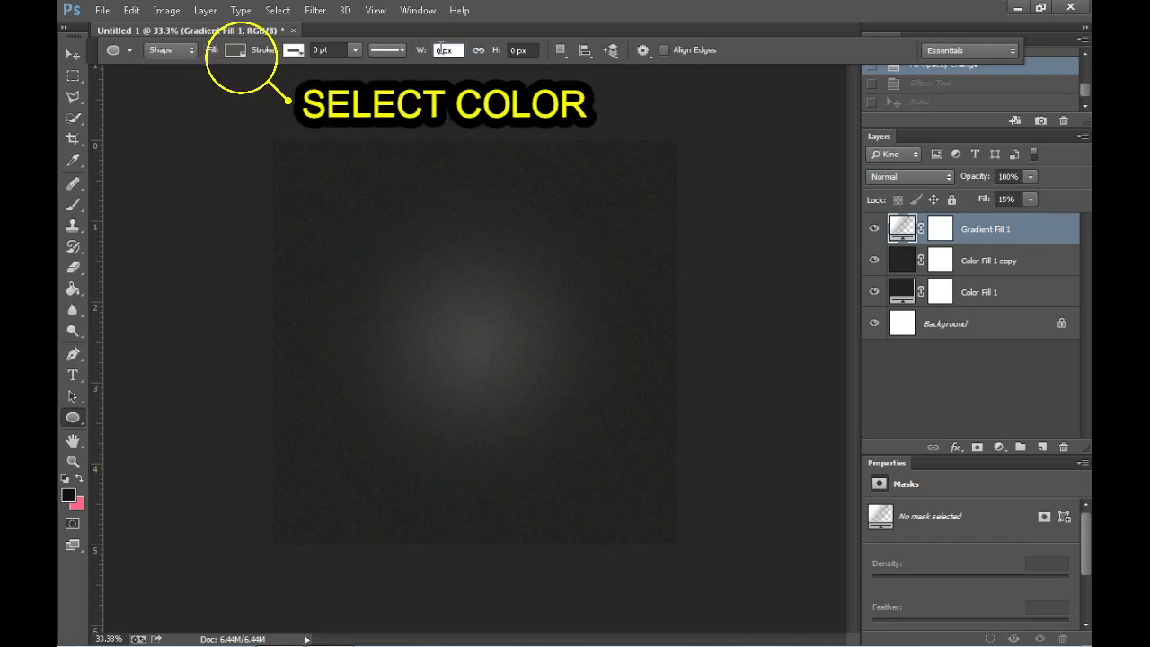
text(220)
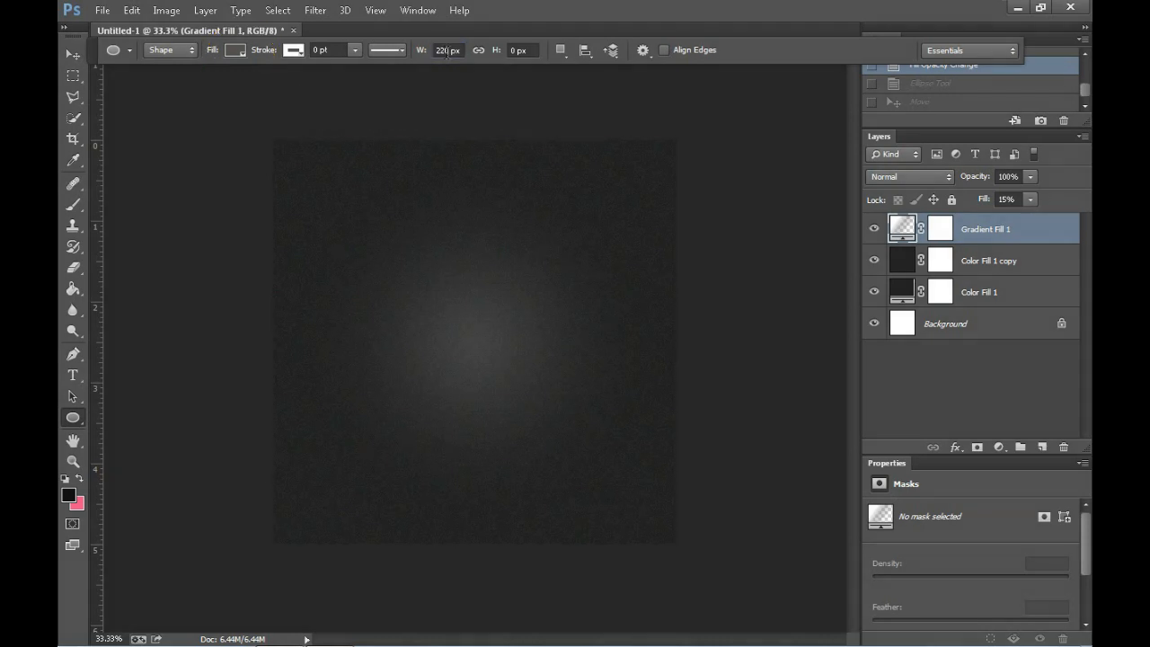
drag(451, 51, 385, 52)
text(220)
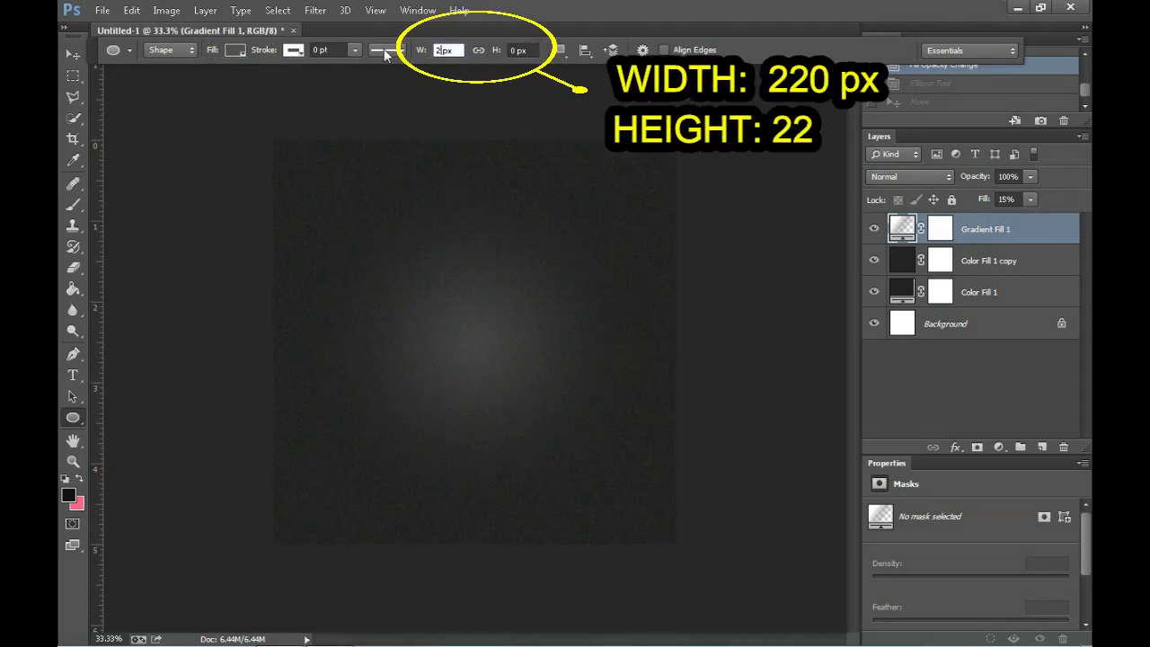
click(511, 51)
text(2)
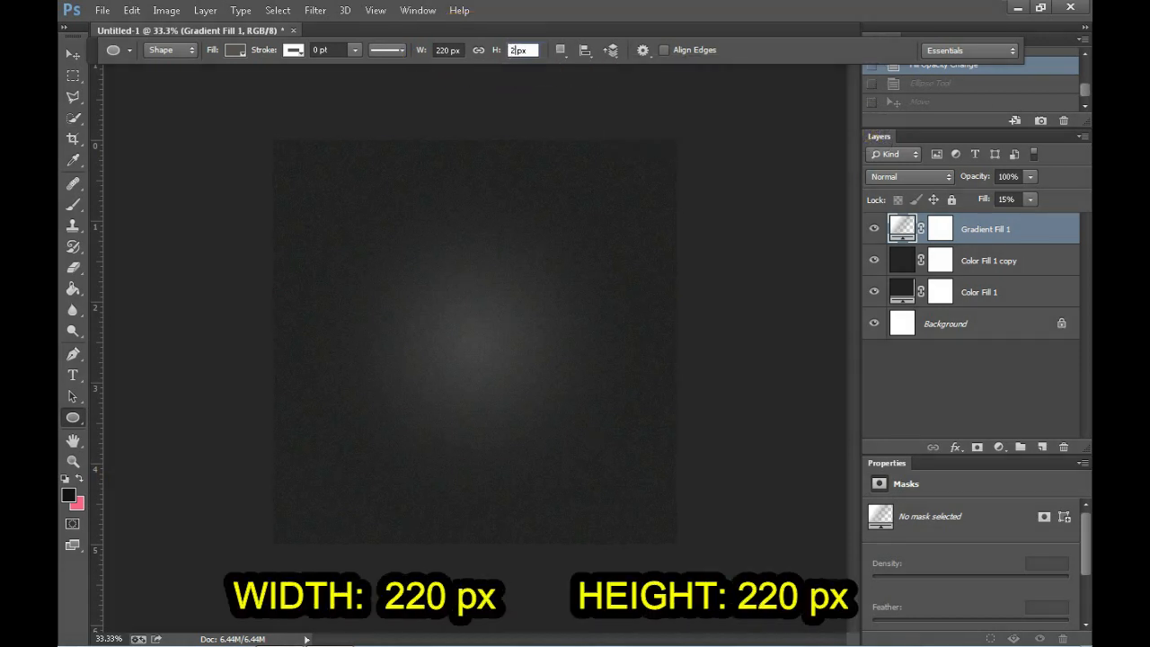
click(483, 354)
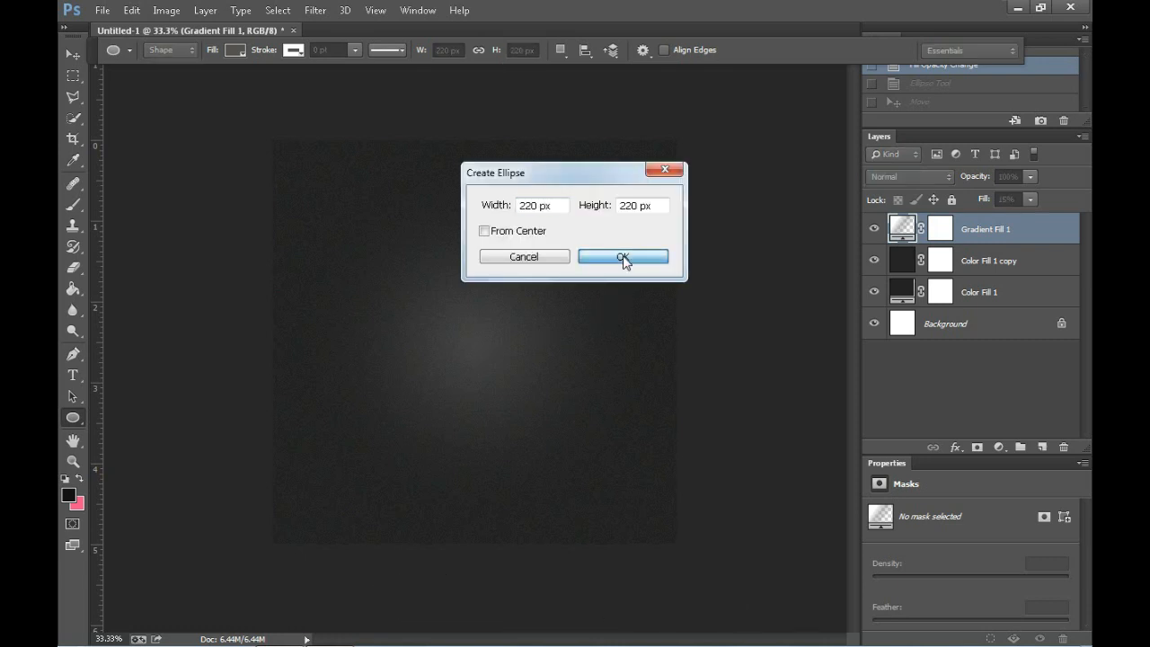
click(621, 258)
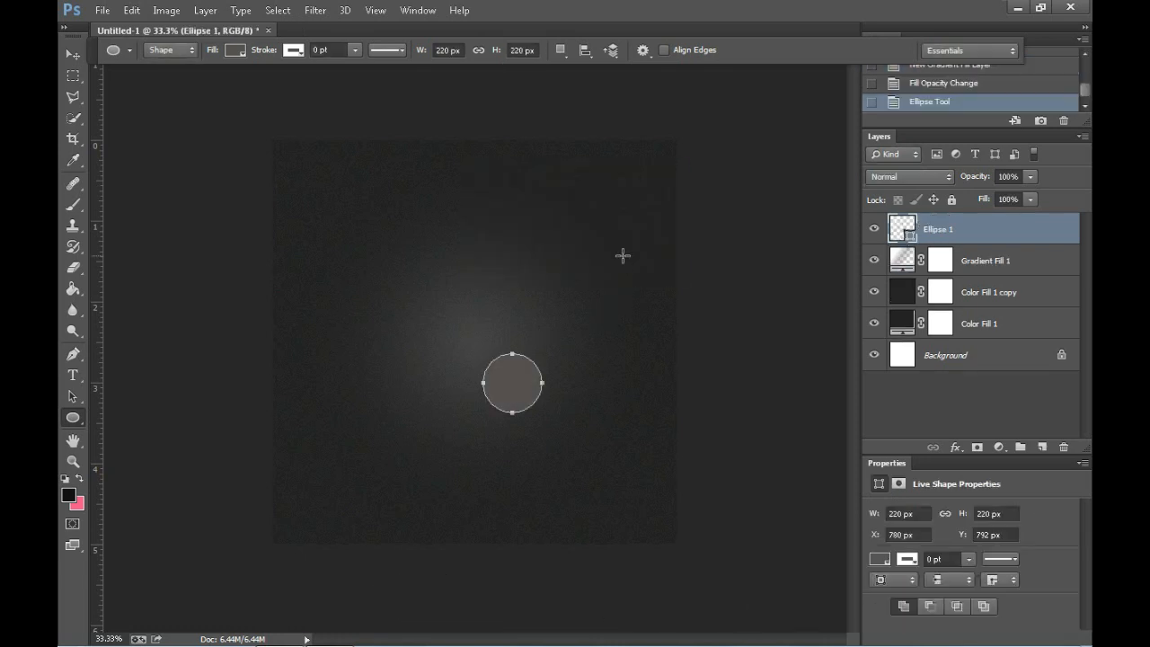
Step: Rename the circle's layer to "shadow"
double_click(935, 232)
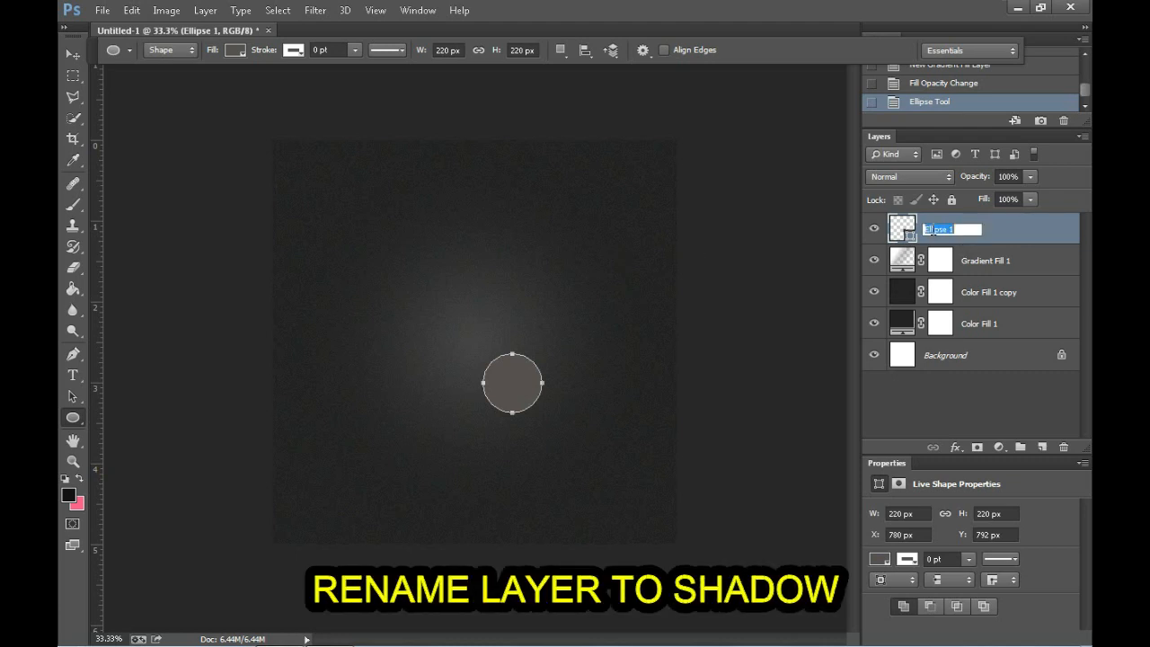
text(Sh)
key(Return)
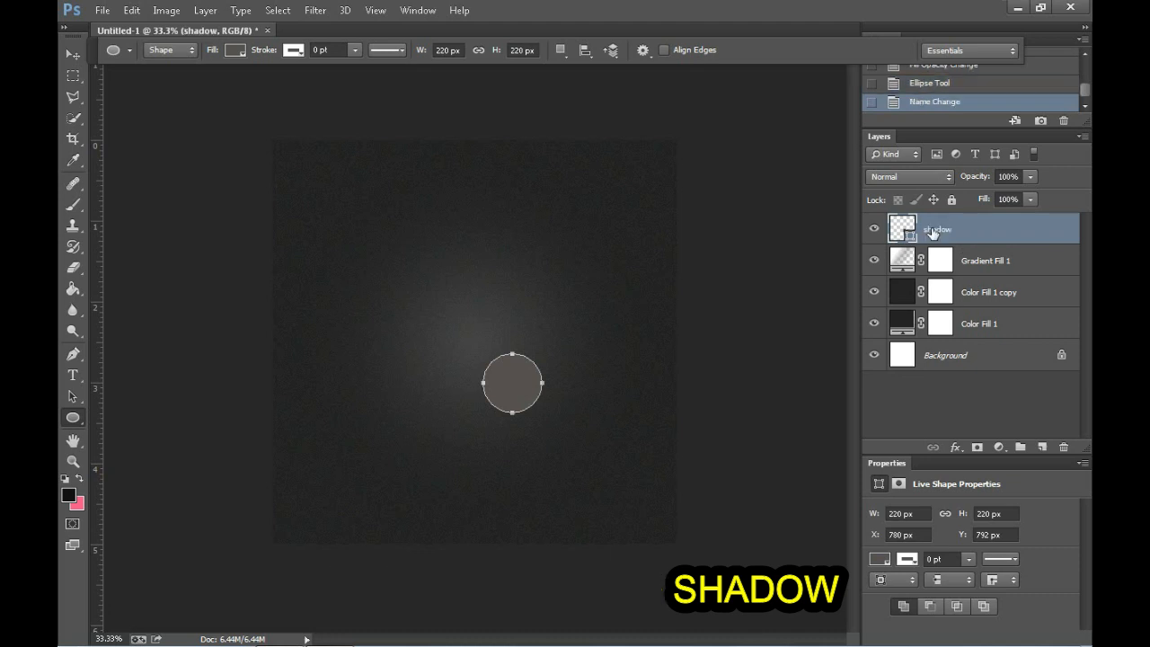
Step: Add Bevel & Emboss to the shadow layer with Outer Bevel style, depth 620%, direction Down, size 20 px and soften 10 px
right_click(931, 230)
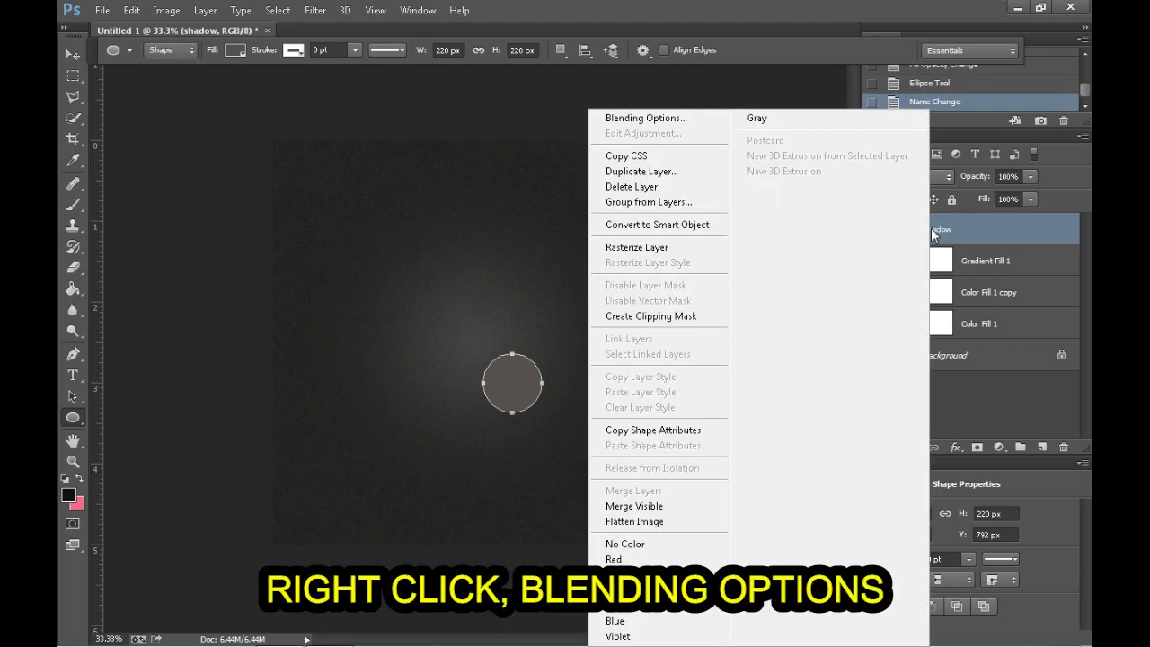
click(663, 120)
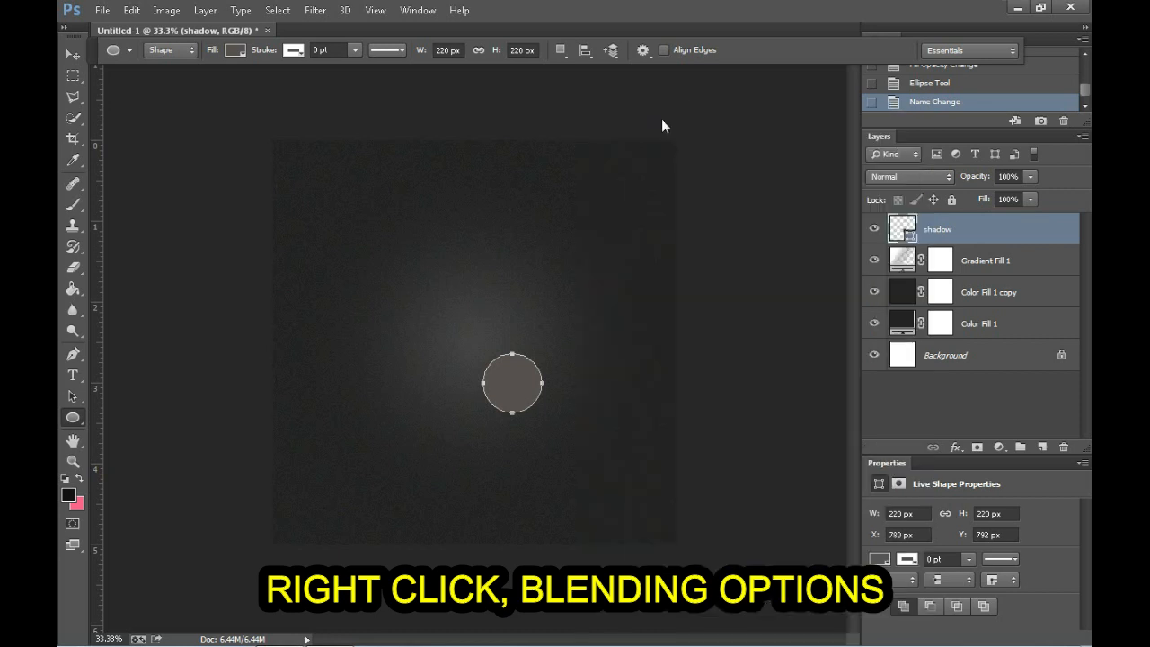
click(460, 221)
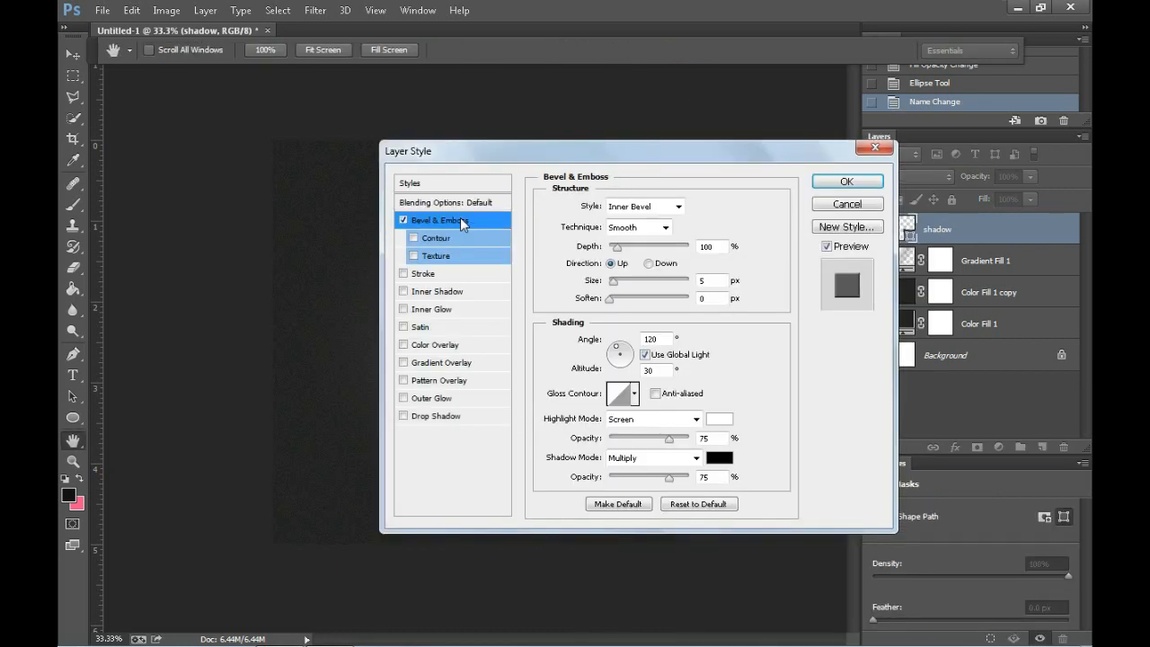
click(645, 205)
click(634, 217)
text(620)
click(650, 265)
drag(709, 280, 630, 285)
text(20)
key(Tab)
text(10)
Step: Set the bevel's shading angle to 90°, altitude to 60° and shadow opacity to 100%
key(Tab)
text(90)
key(Tab)
text(60)
drag(555, 158, 739, 149)
drag(881, 475, 920, 484)
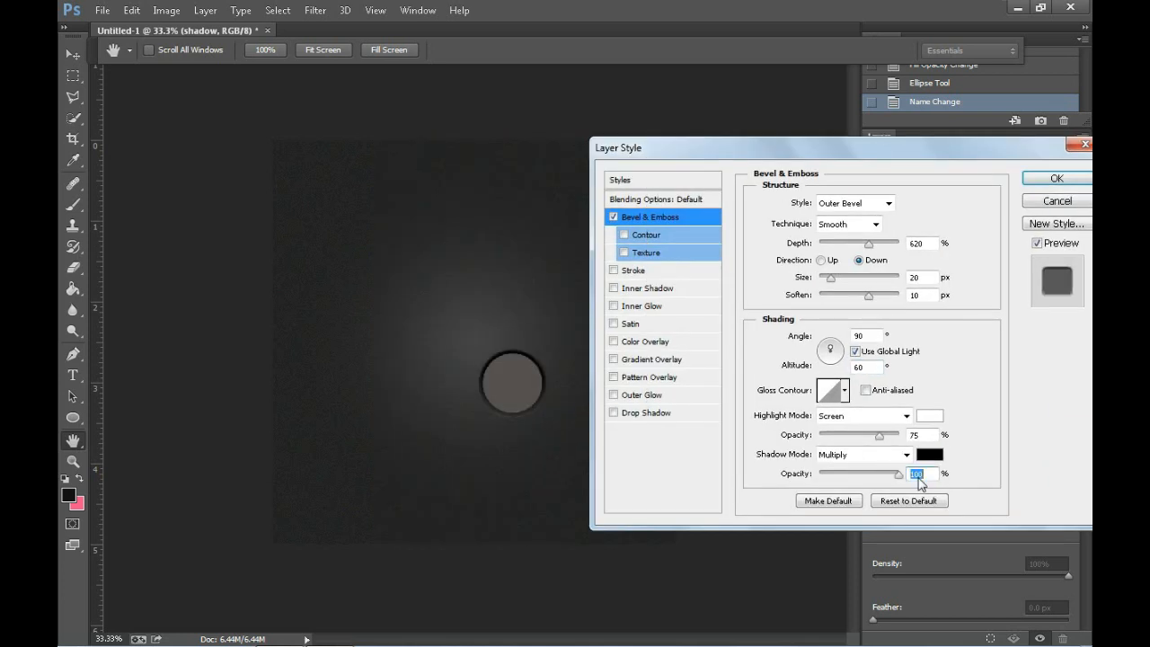
Step: Try a 50% highlight opacity on the shadow layer's bevel, restore it to 75% and apply the style
double_click(916, 435)
text(50)
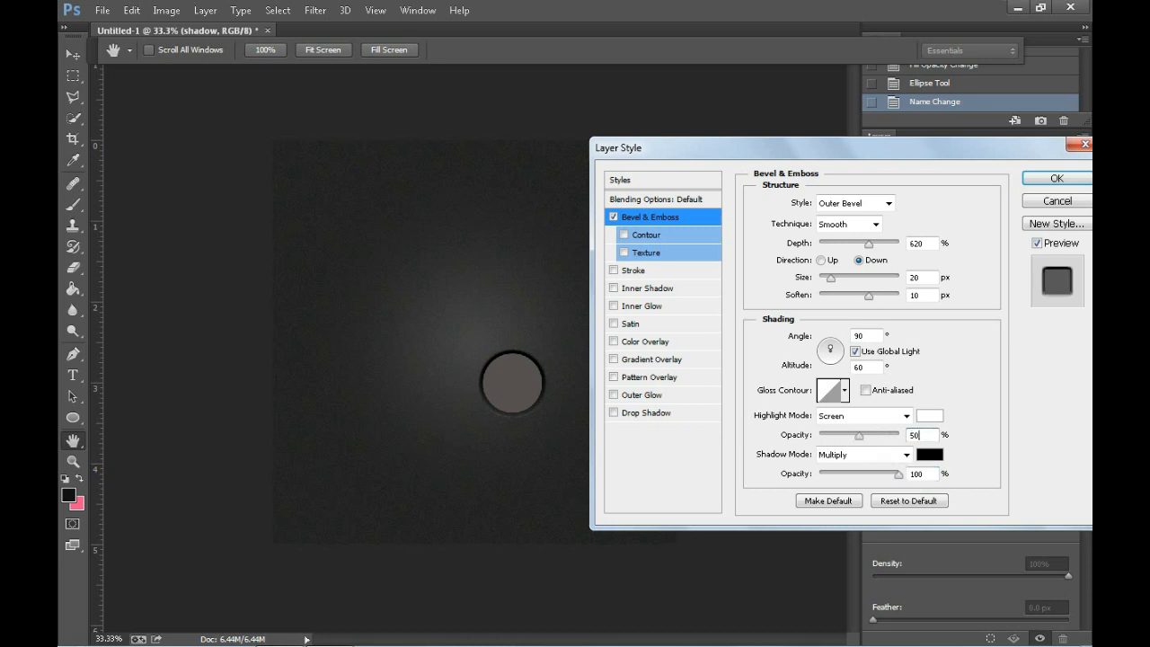
key(BackSpace)
key(BackSpace)
text(7)
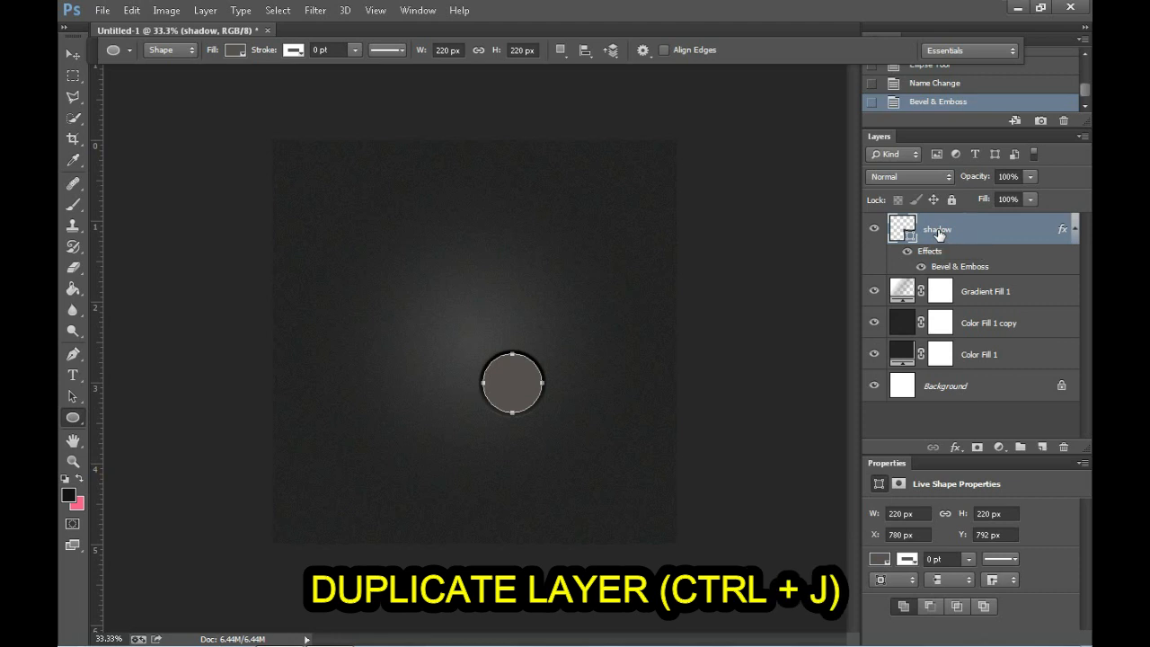
Step: Duplicate the shadow layer and rename the copy "button"
key(ctrl+j)
double_click(938, 231)
text(b)
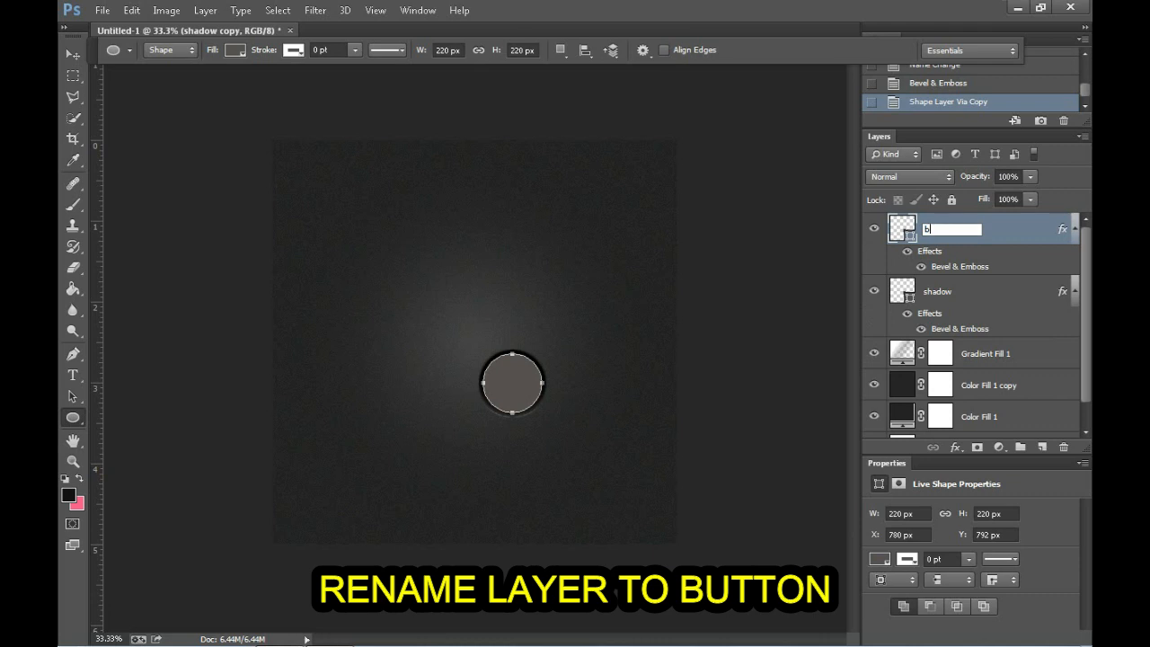
text(utton)
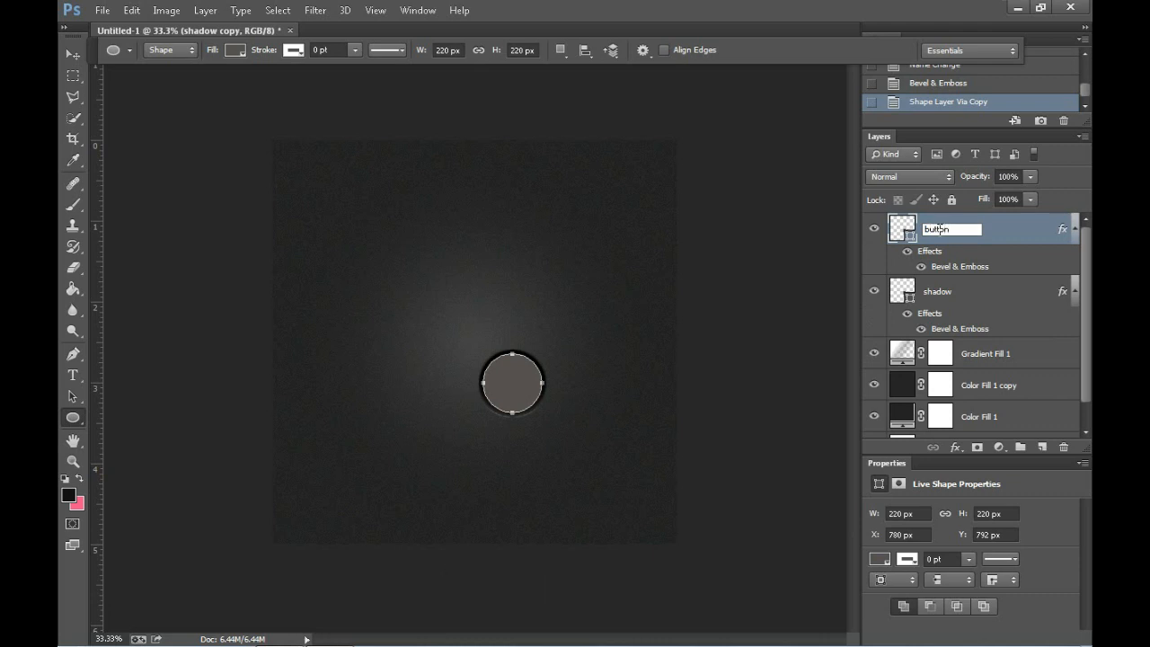
key(Return)
Step: Change the button layer's bevel to Inner Bevel, direction Up, size 30 px, soften 0 px, highlight opacity 40% and shadow opacity 75%
right_click(941, 234)
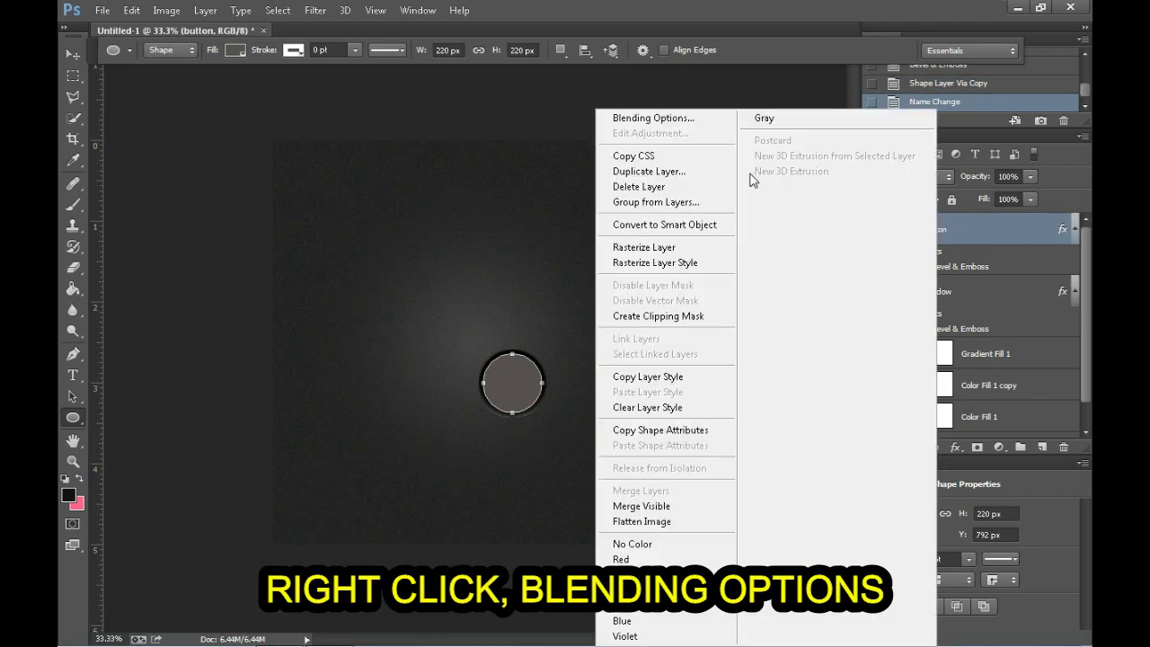
click(672, 119)
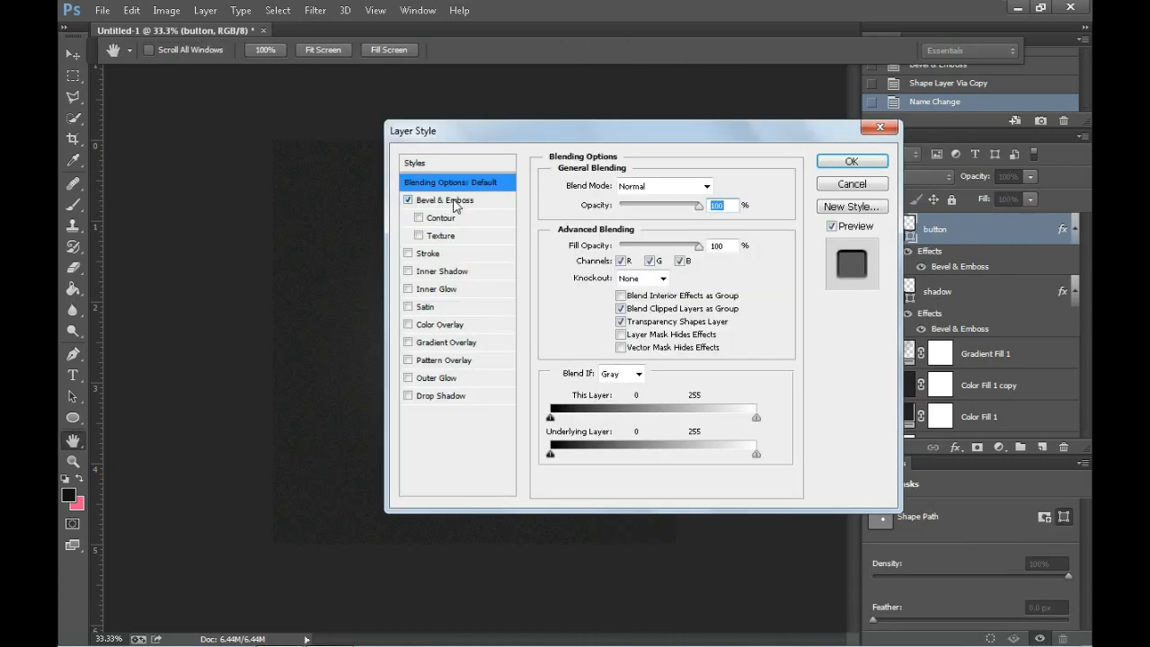
click(454, 199)
click(649, 186)
click(641, 218)
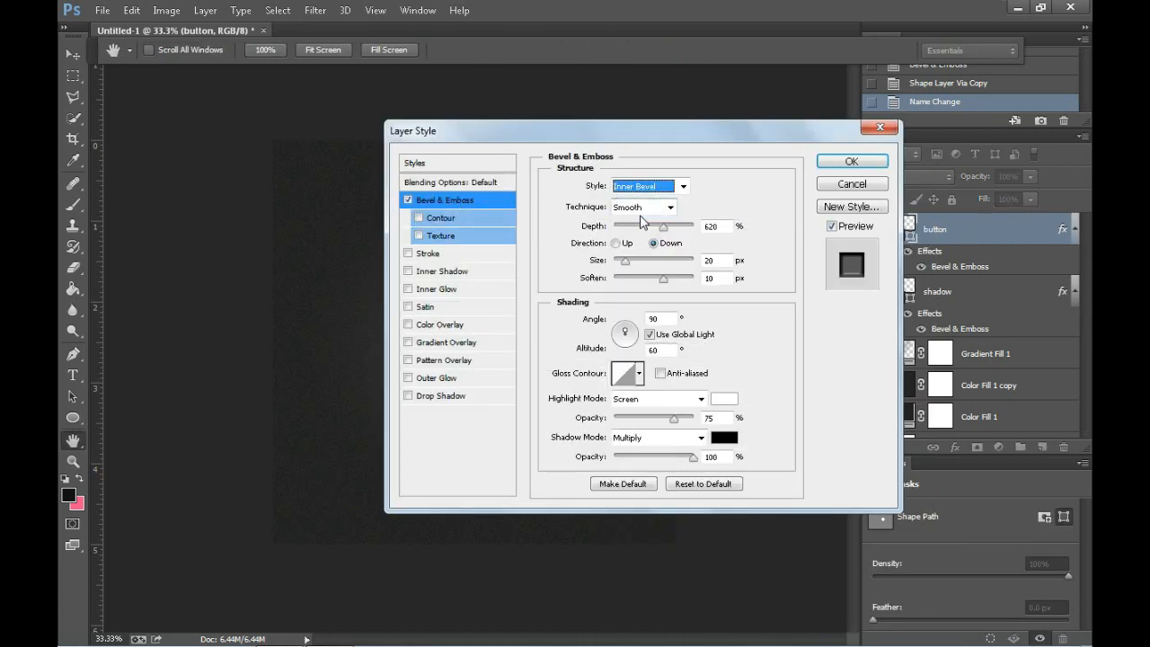
click(617, 244)
drag(720, 262, 619, 242)
text(30)
drag(726, 280, 704, 289)
key(BackSpace)
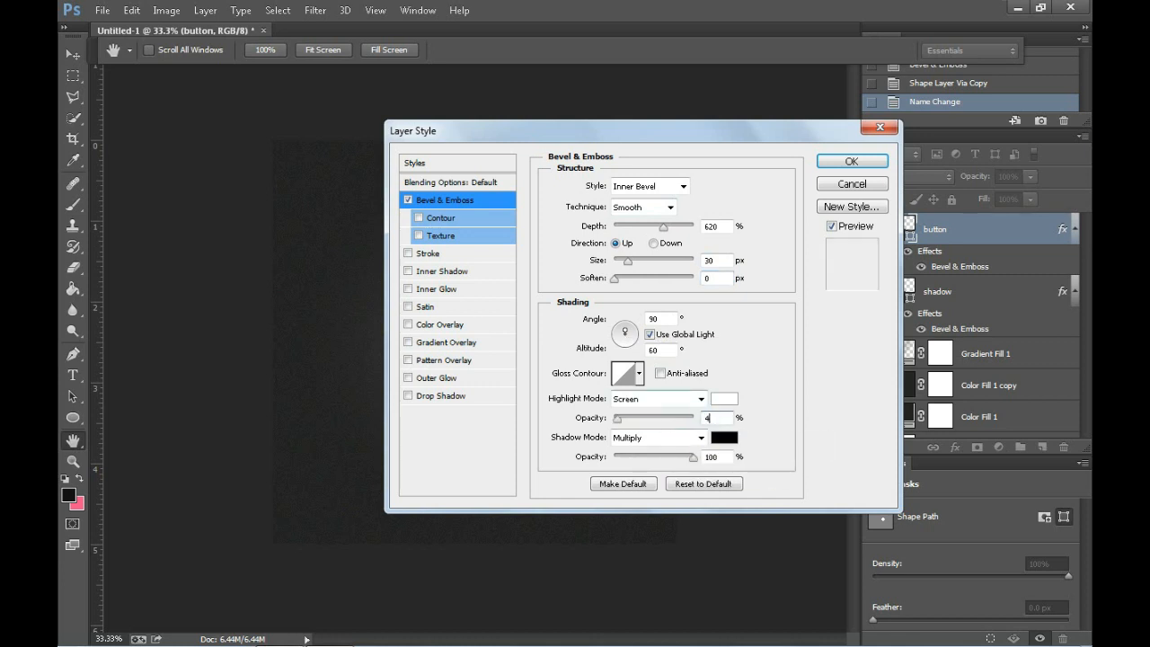
double_click(713, 456)
text(75)
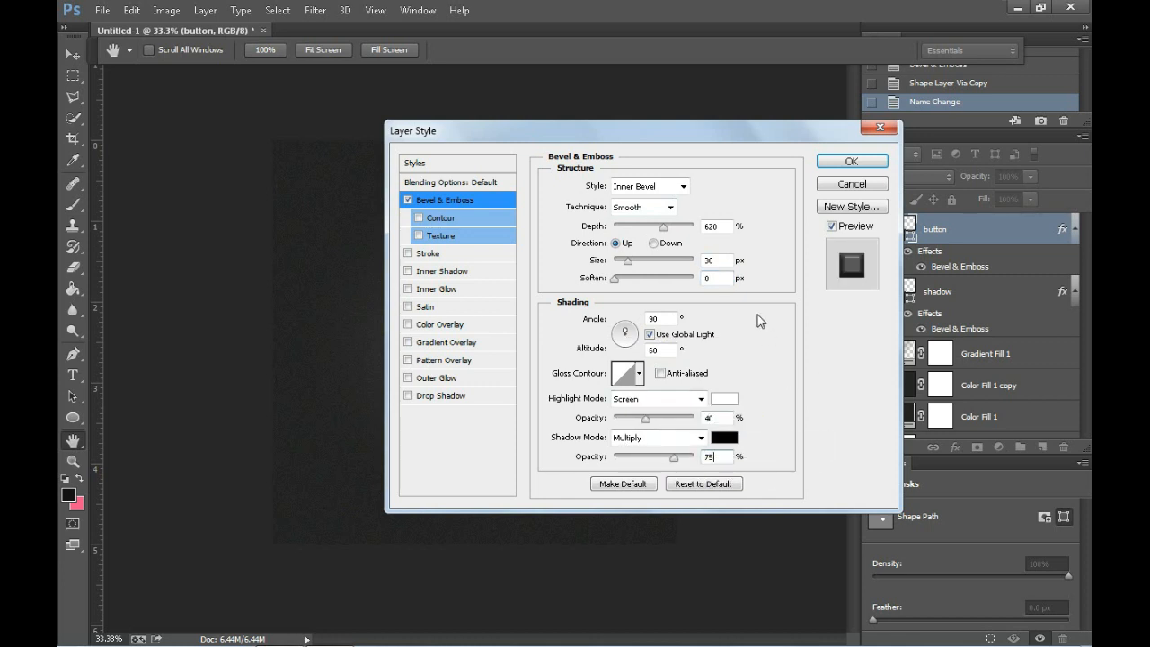
Step: Add a default Stroke and an Inner Shadow with 20 px distance and 30 px size to the button layer
click(426, 256)
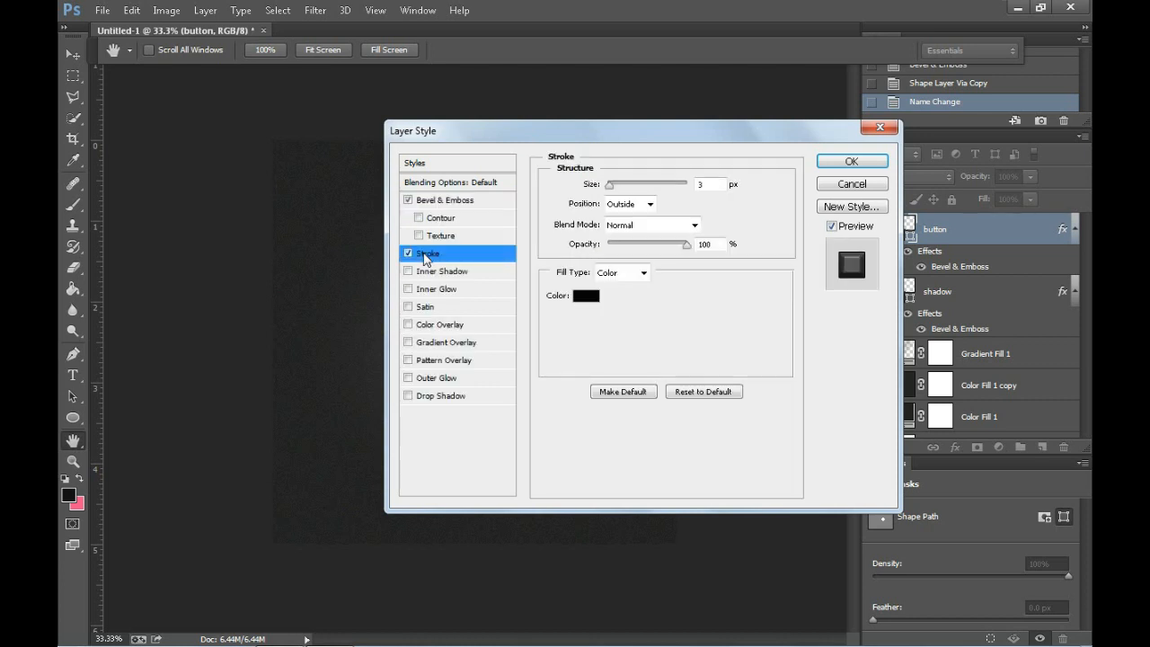
click(427, 275)
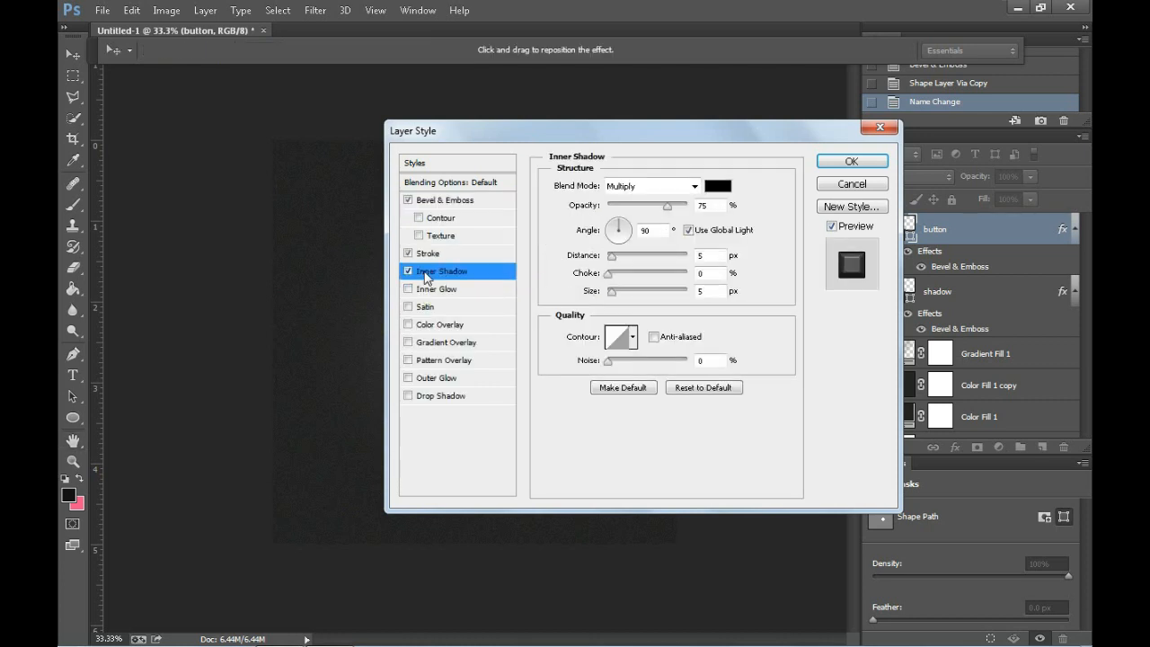
double_click(710, 255)
text(20)
double_click(705, 291)
text(30)
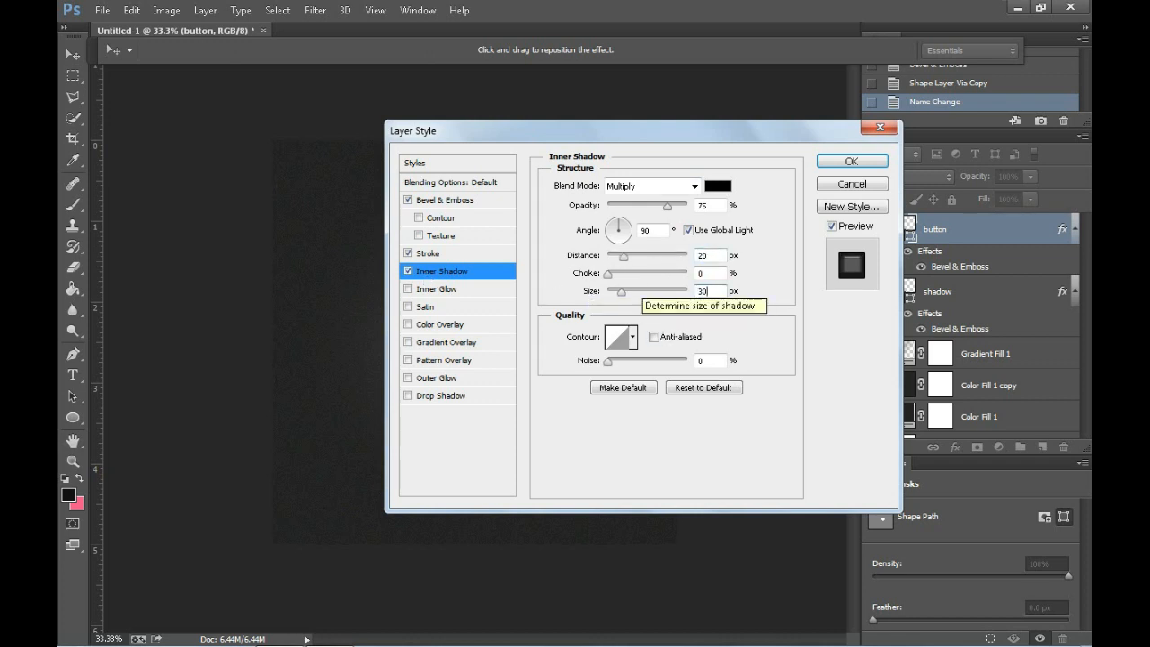
Step: Add an Inner Glow to the button layer with 15% opacity, light grey colour d0d0cf and Center as source
click(474, 292)
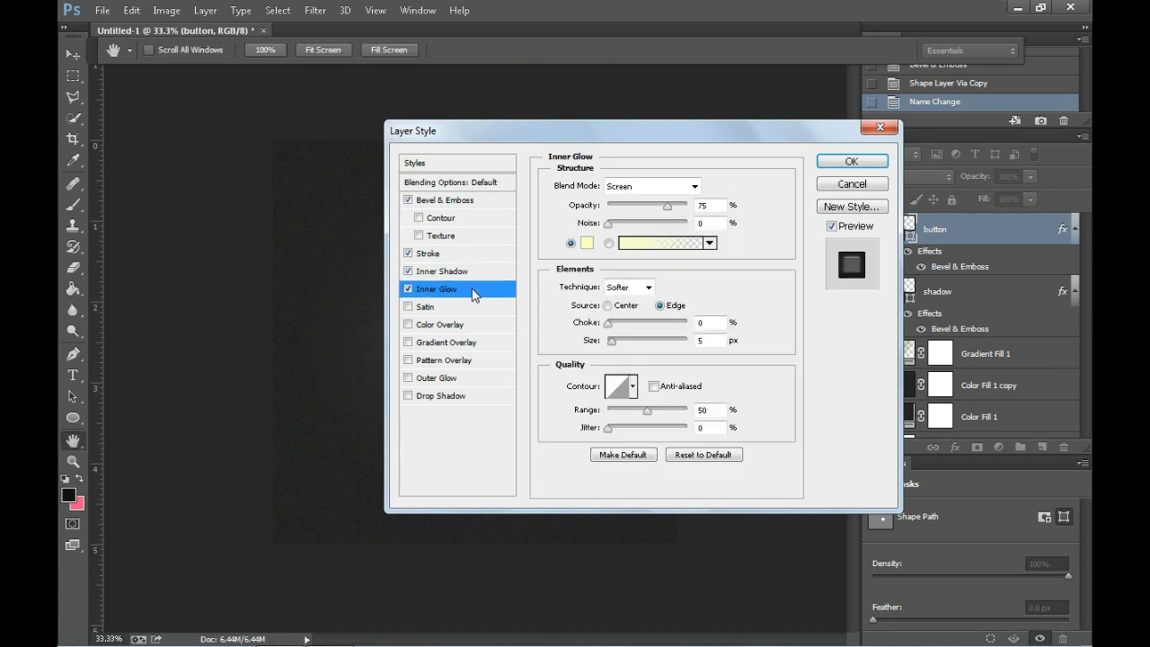
double_click(716, 207)
text(15)
click(587, 242)
click(577, 362)
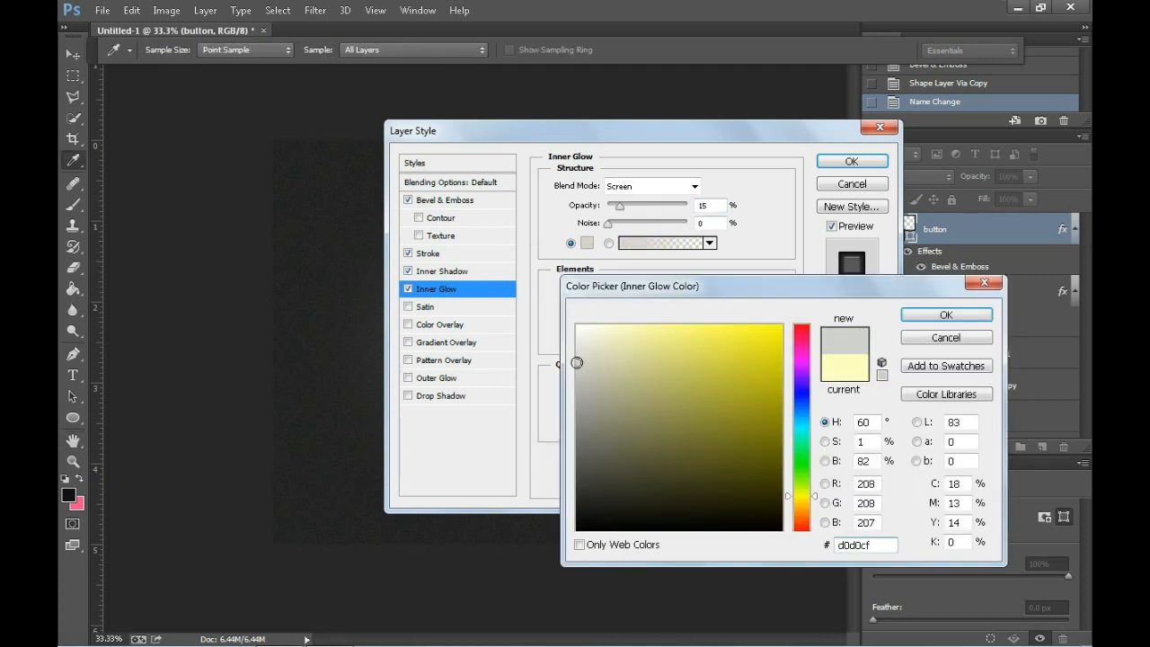
click(947, 315)
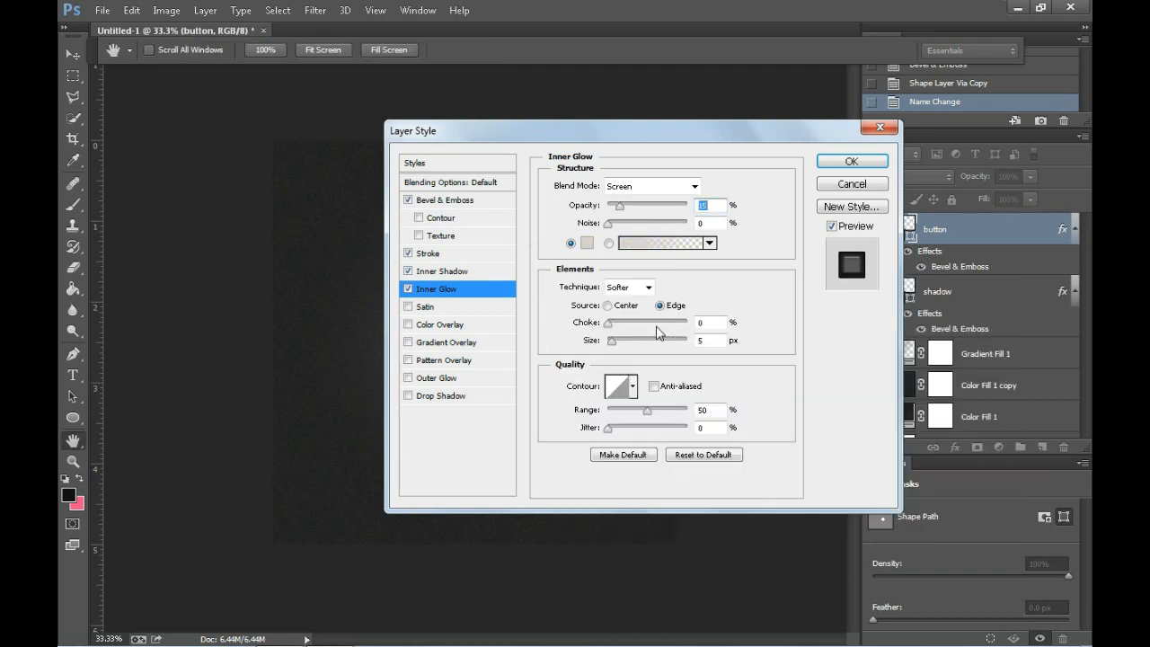
click(608, 307)
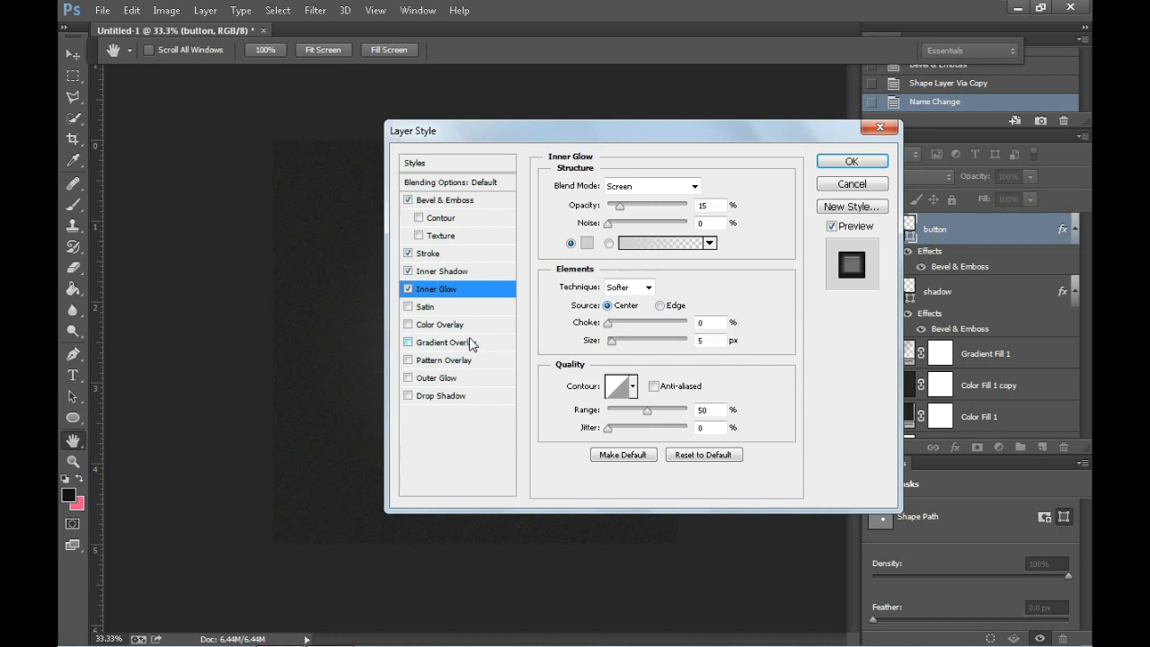
Step: Add a Gradient Overlay at 20% opacity and 0° angle plus a Drop Shadow with 6 px distance and 0 px size, and apply the styles
click(440, 344)
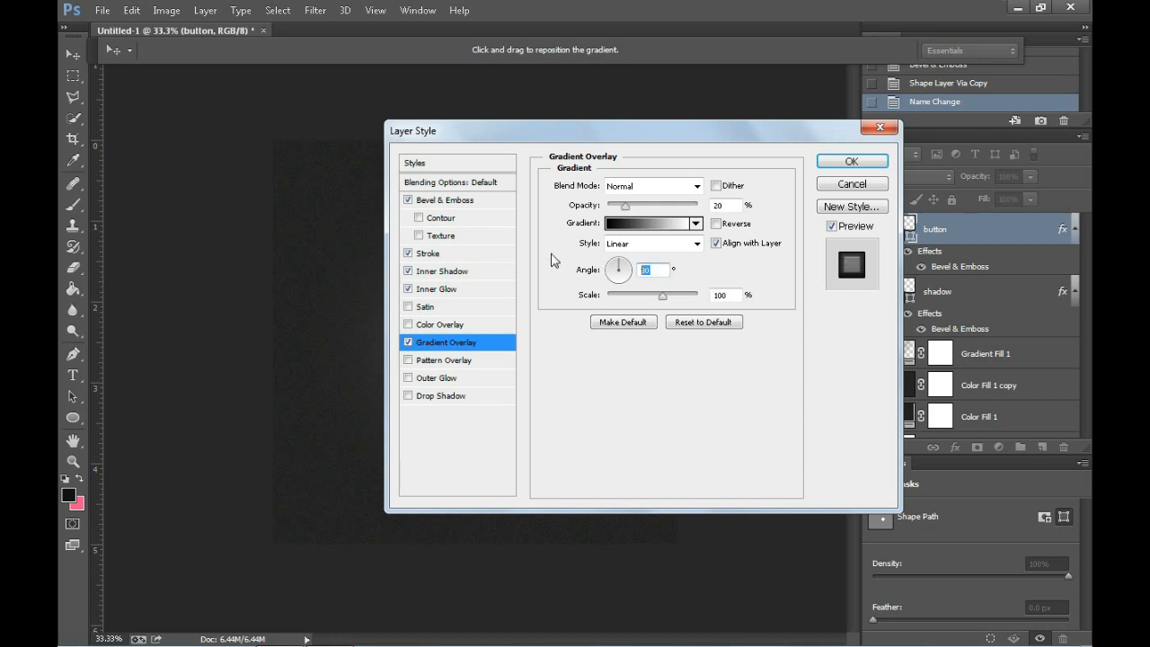
text(0)
click(431, 396)
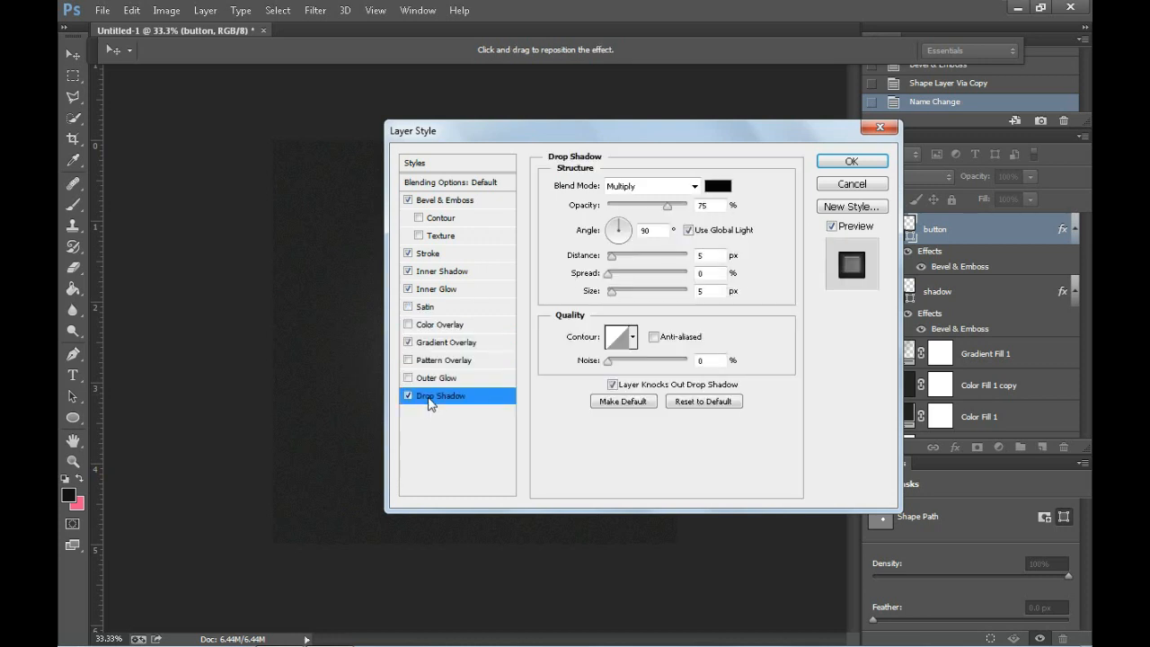
double_click(710, 255)
text(6)
double_click(710, 291)
text(0)
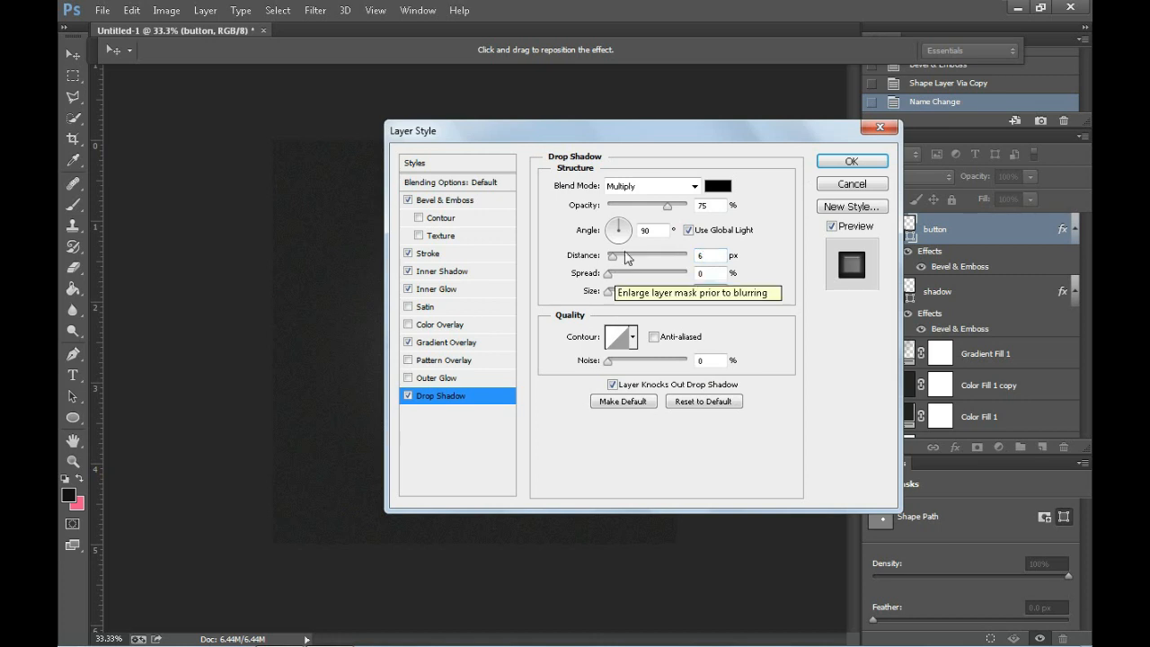
click(852, 161)
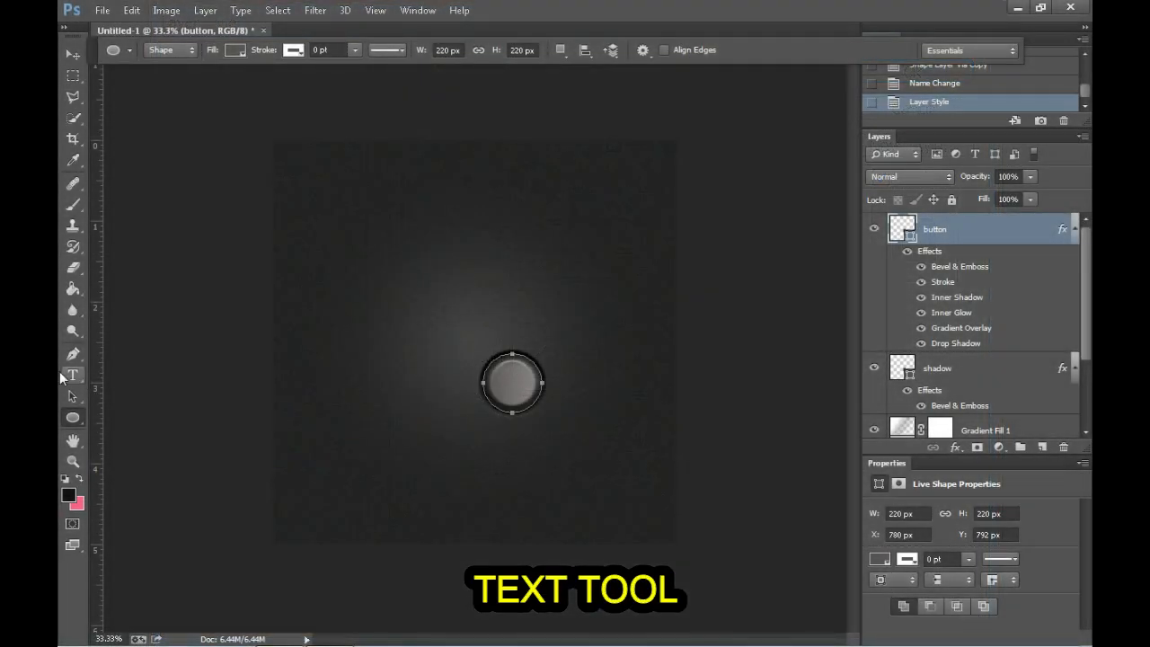
Step: Add the text "5" above the button in 18 pt Arial and colour it white (ffffff)
click(73, 377)
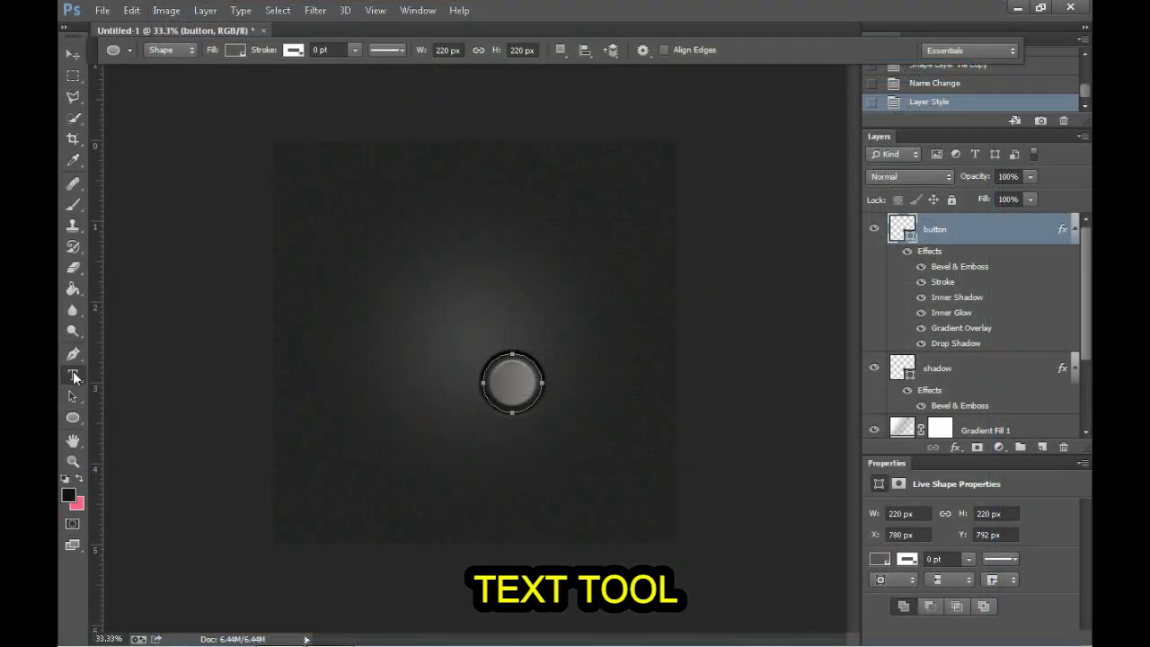
click(505, 313)
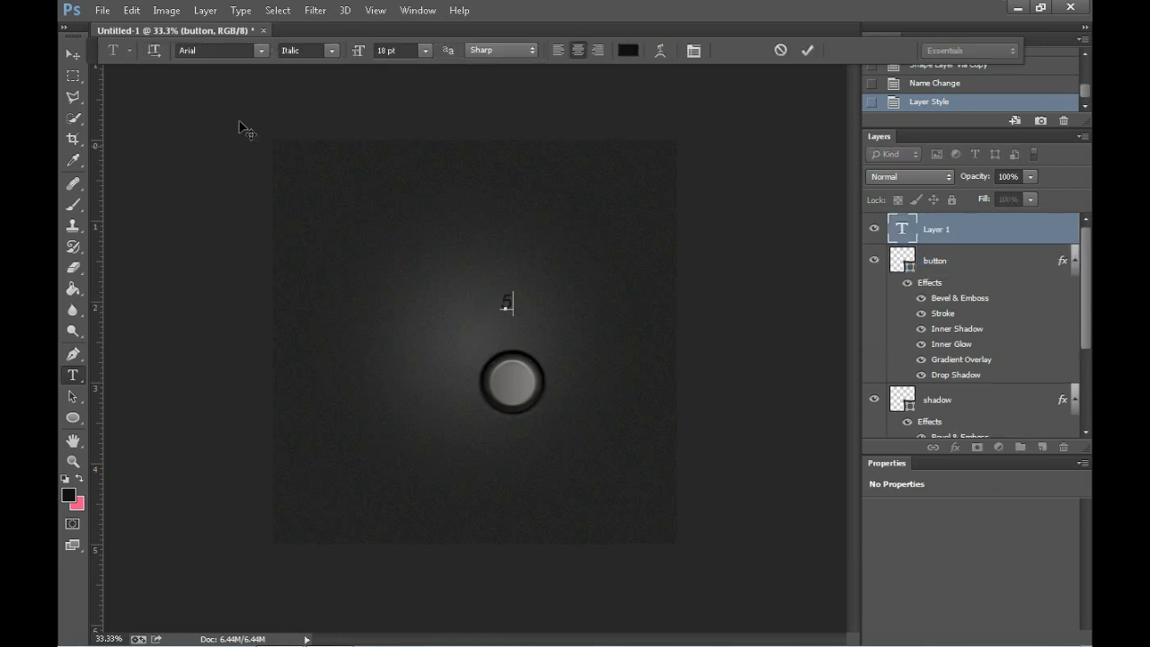
click(628, 52)
click(579, 327)
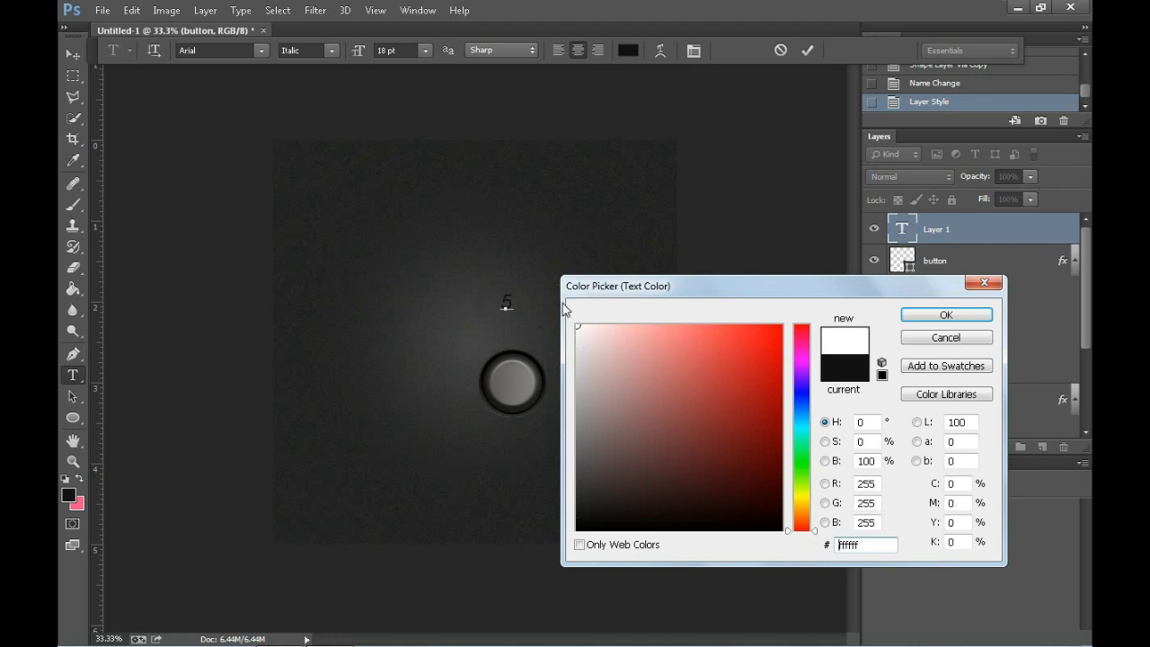
click(947, 314)
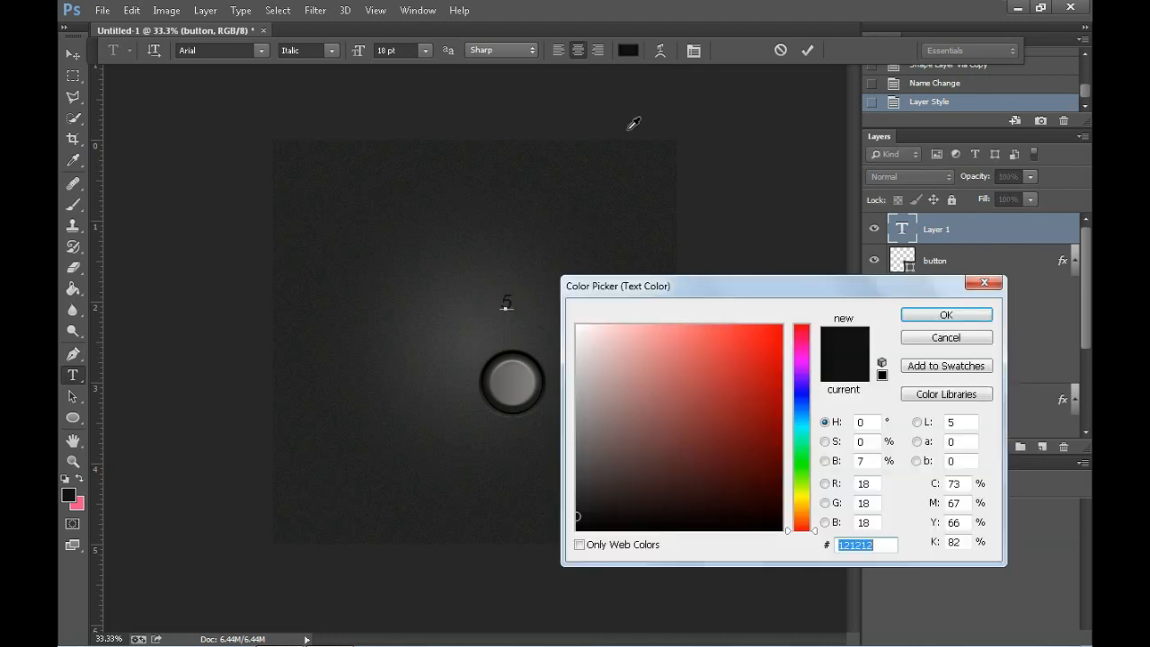
text(ffffff)
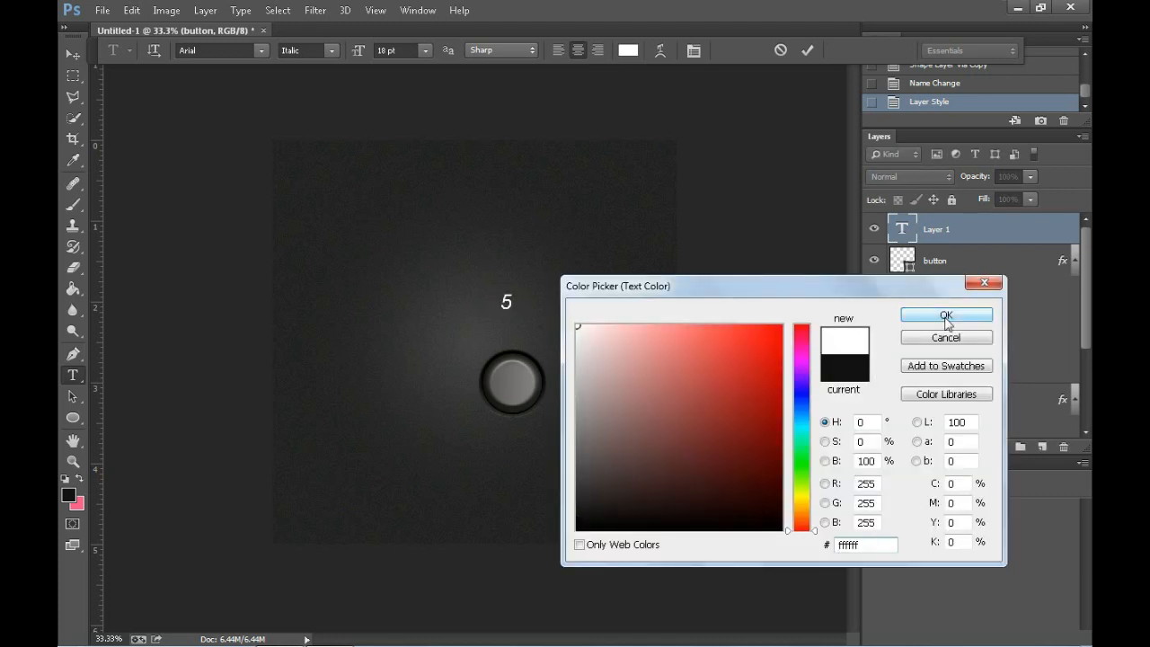
key(Return)
Step: Change the font style of the "5" to bold and commit the text
click(333, 50)
click(322, 83)
click(333, 51)
click(306, 105)
click(72, 56)
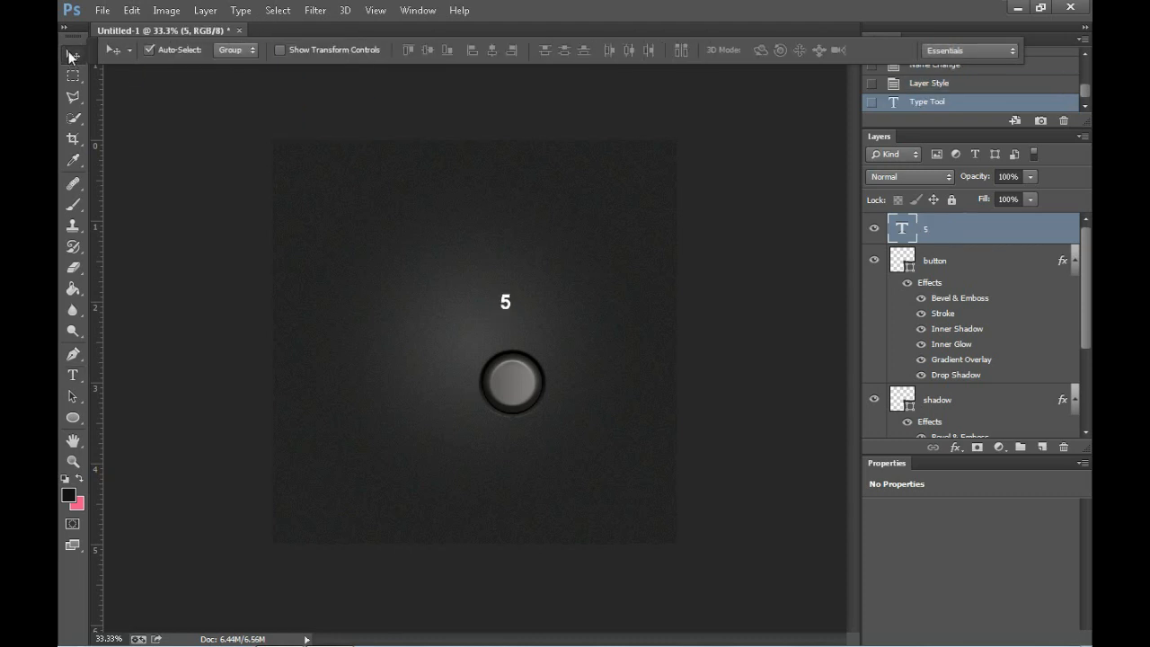
Step: Rename the text layer "number" and add an Inner Shadow to it
double_click(926, 230)
text(number)
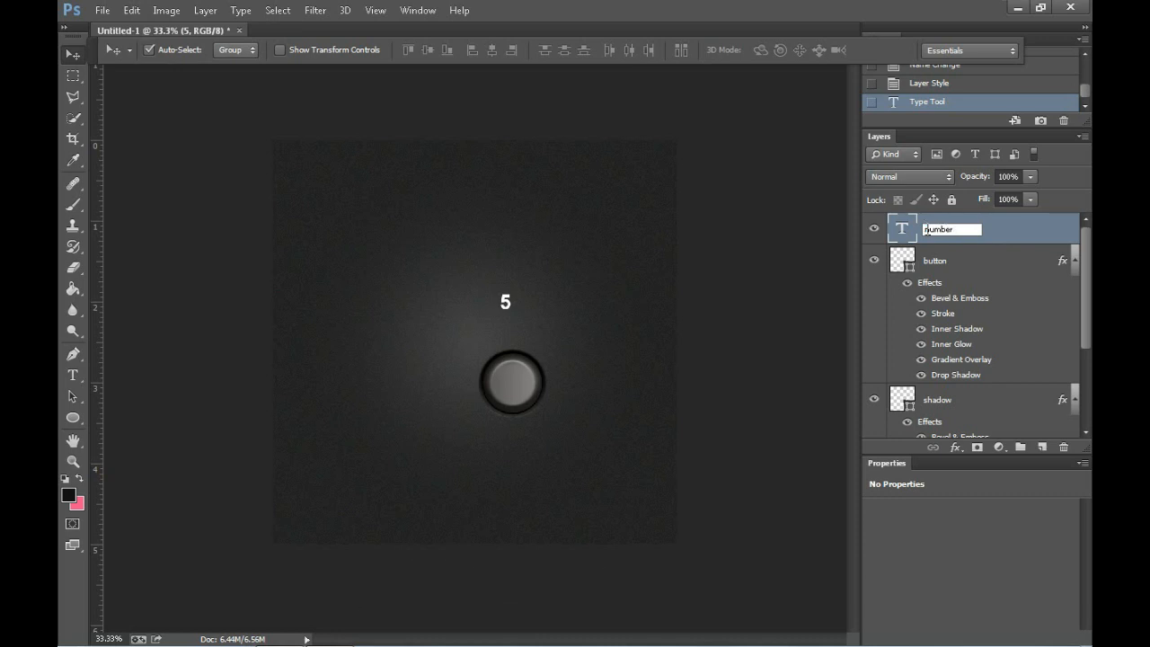
key(Return)
right_click(943, 239)
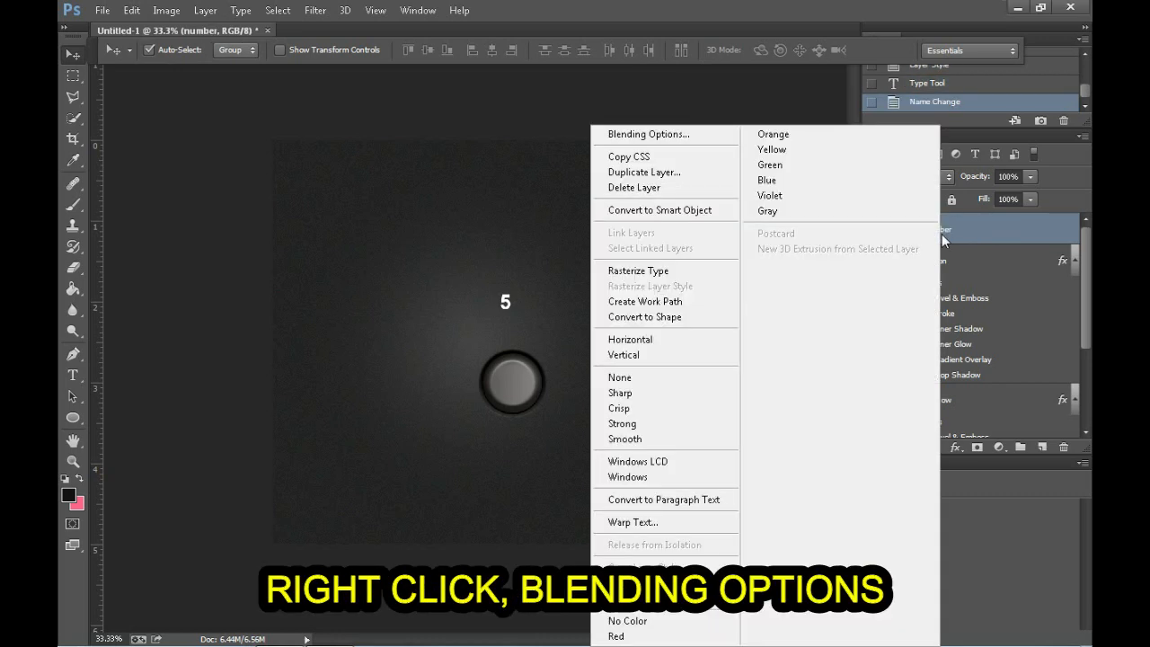
click(637, 137)
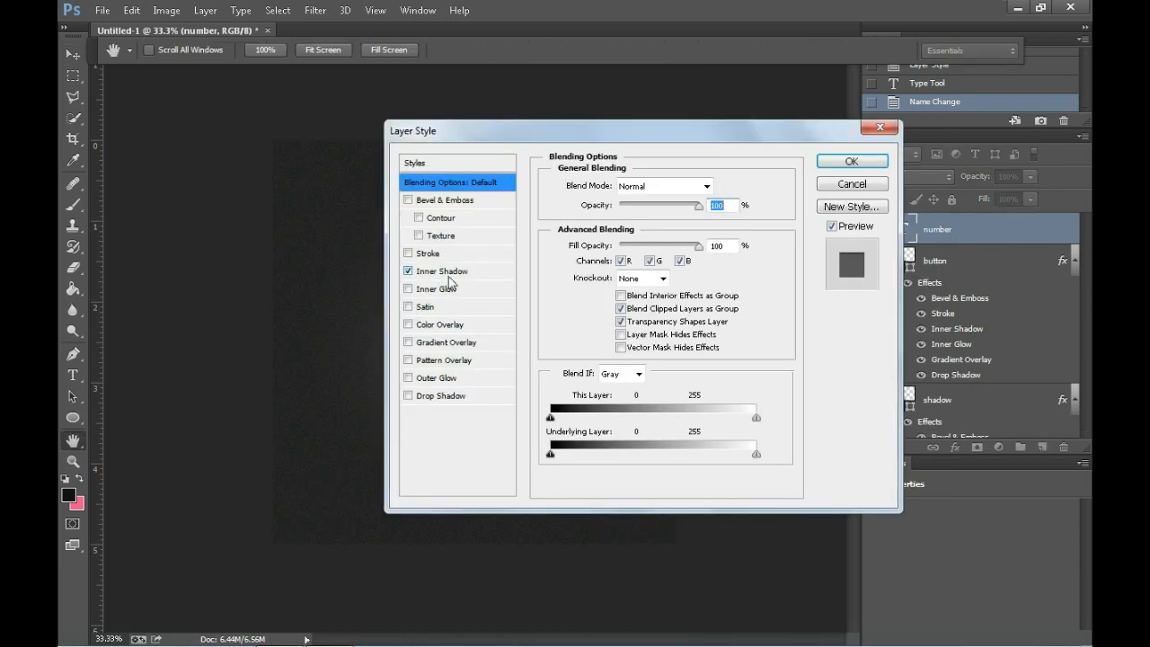
click(440, 272)
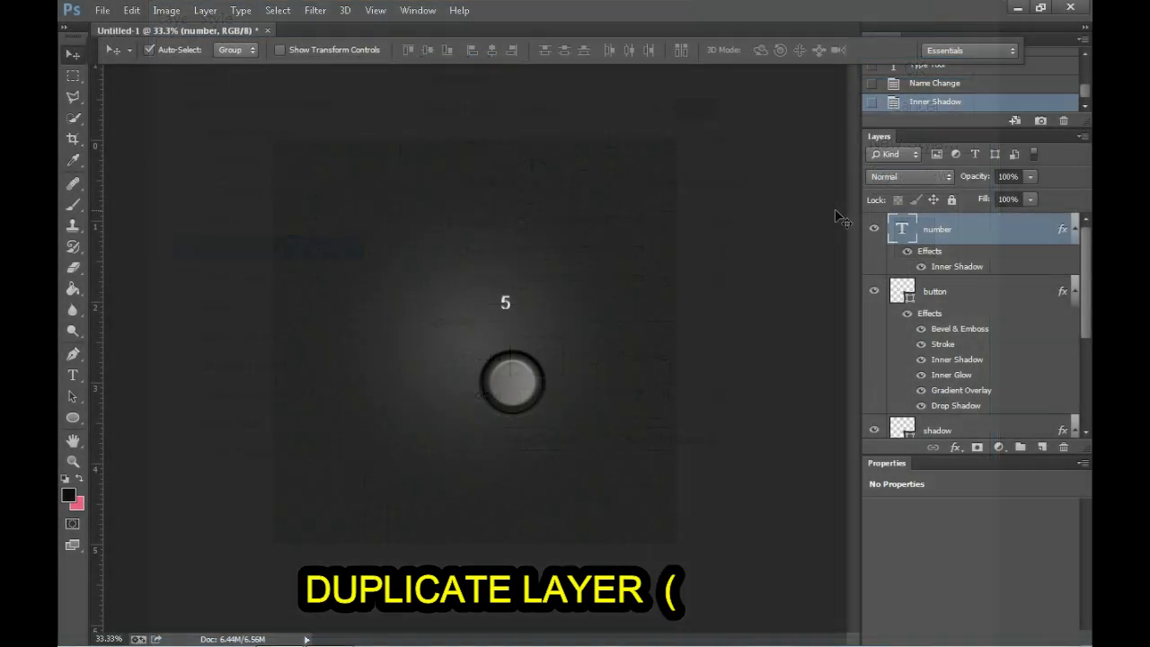
Step: Duplicate the number layer and rename the copy "letter"
key(ctrl+j)
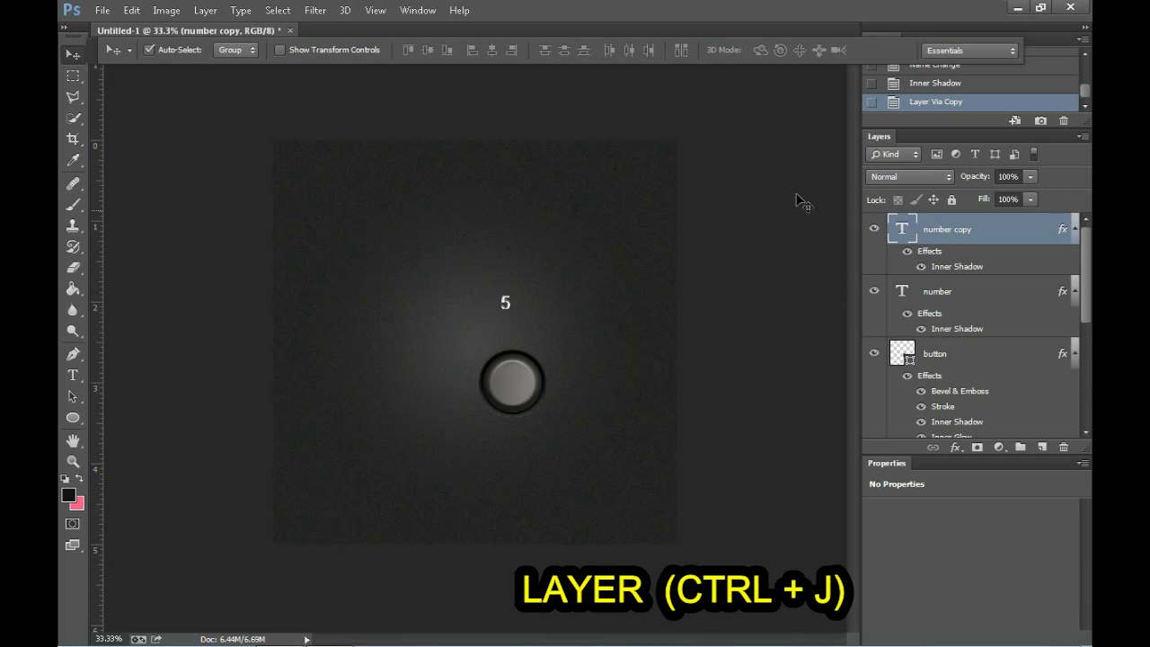
double_click(950, 230)
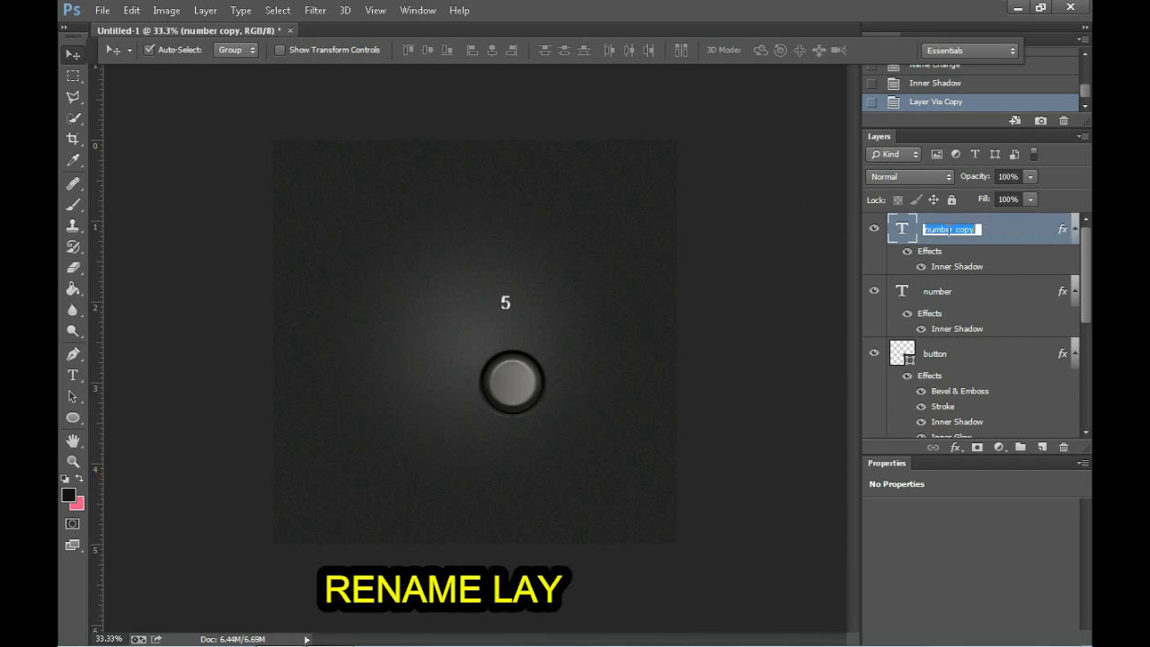
text(le)
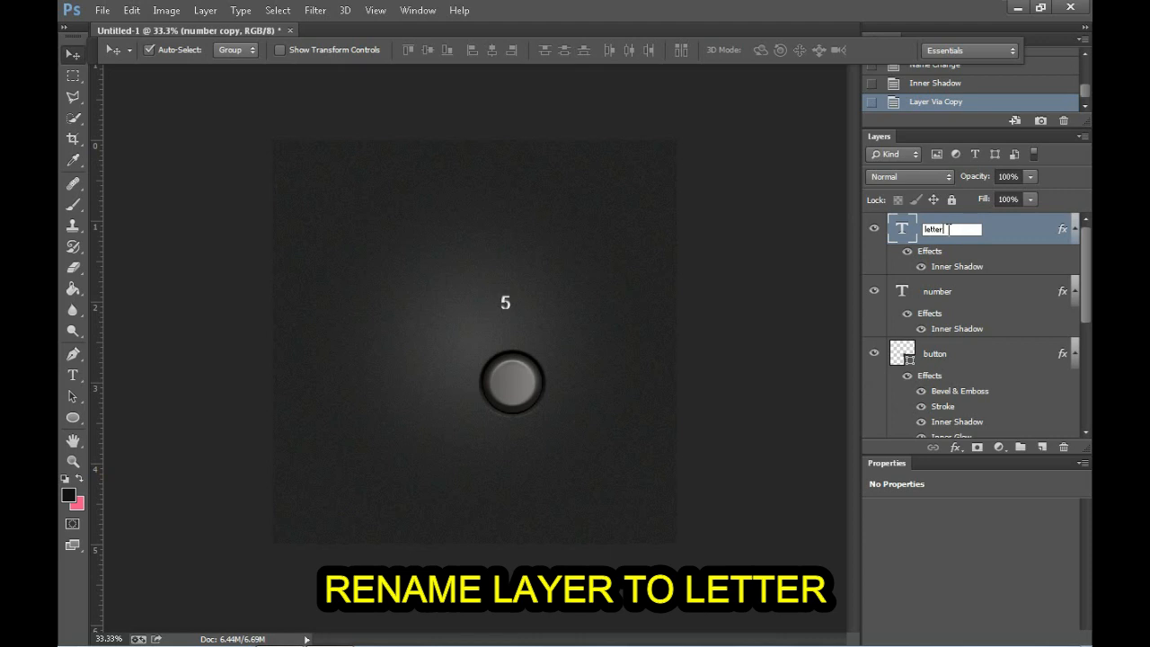
text(tter)
key(Return)
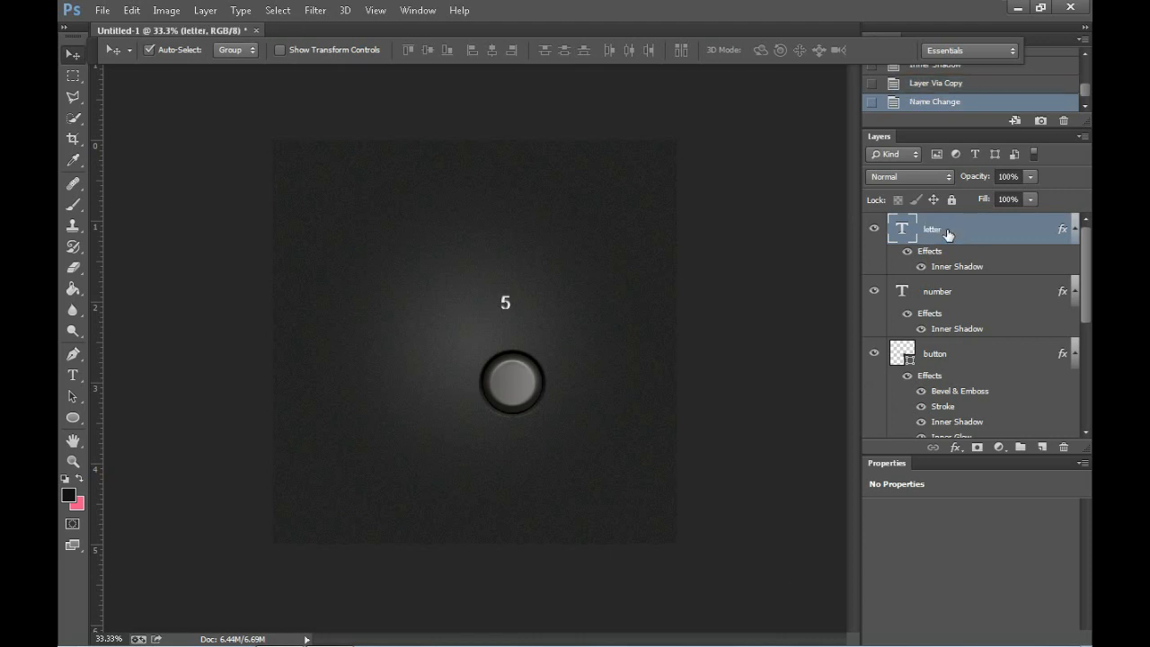
Step: Move the letter layer's text just below the "5" and replace its content with "JKL"
key(Down)
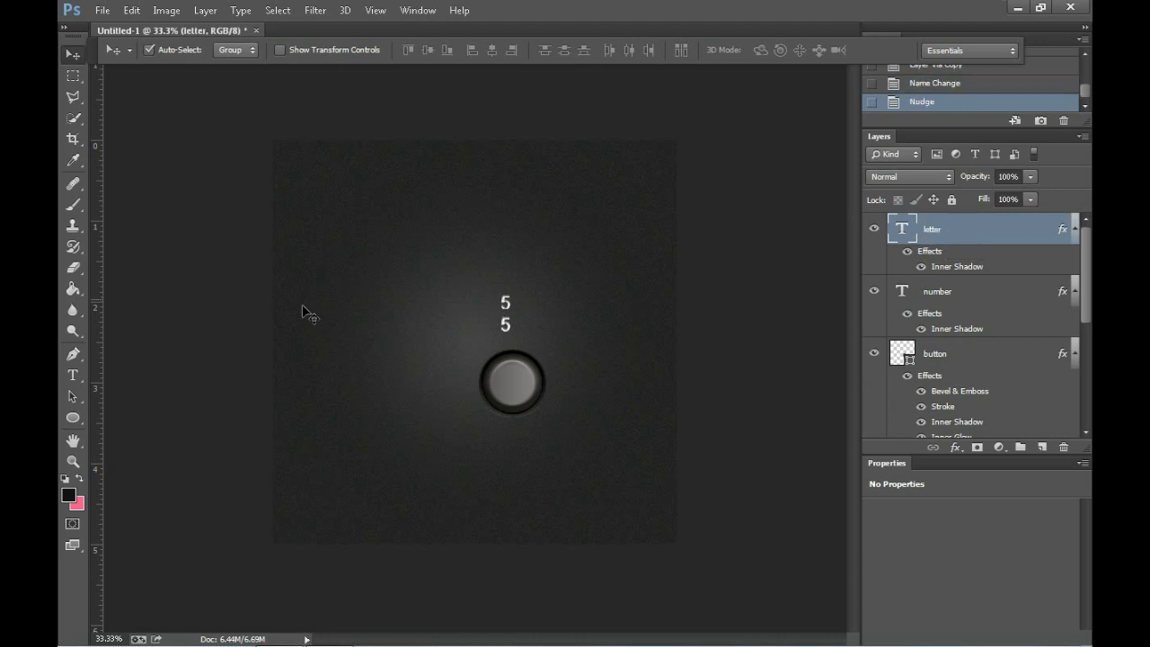
key(t)
double_click(506, 324)
text(JKL)
Step: Set the font style of the whole "JKL" text to Italic
key(ctrl+a)
click(261, 50)
click(331, 50)
click(321, 93)
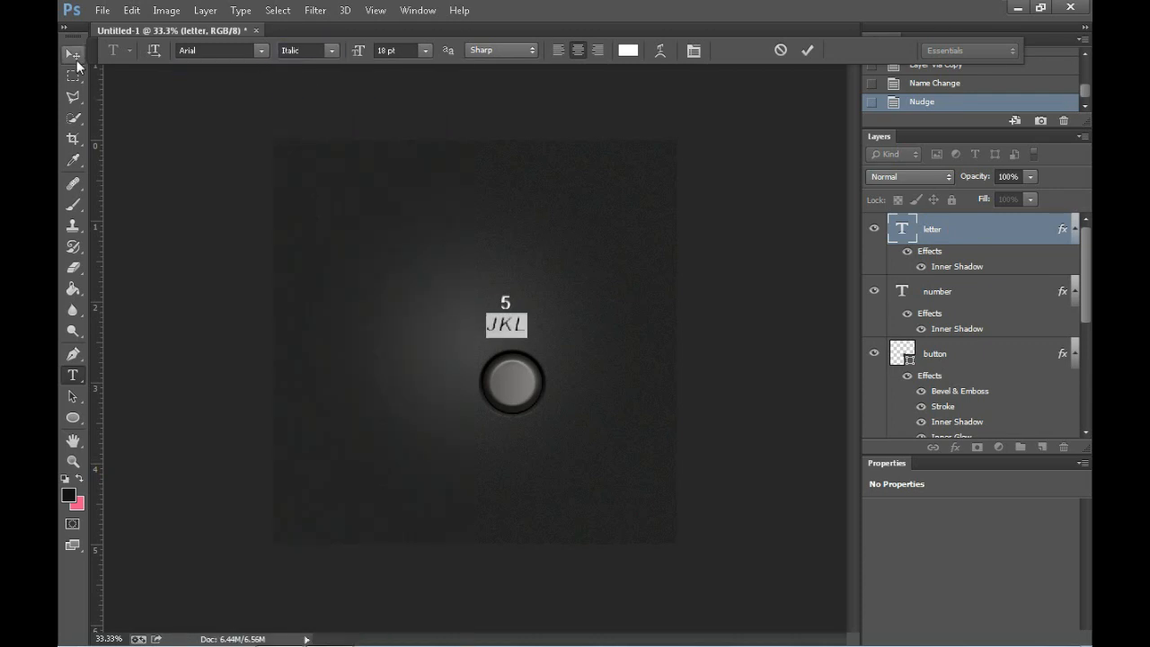
Step: Scale the italic "JKL" text down slightly so it sits smaller beneath the "5"
click(73, 54)
key(ctrl+t)
drag(530, 340, 521, 336)
key(Return)
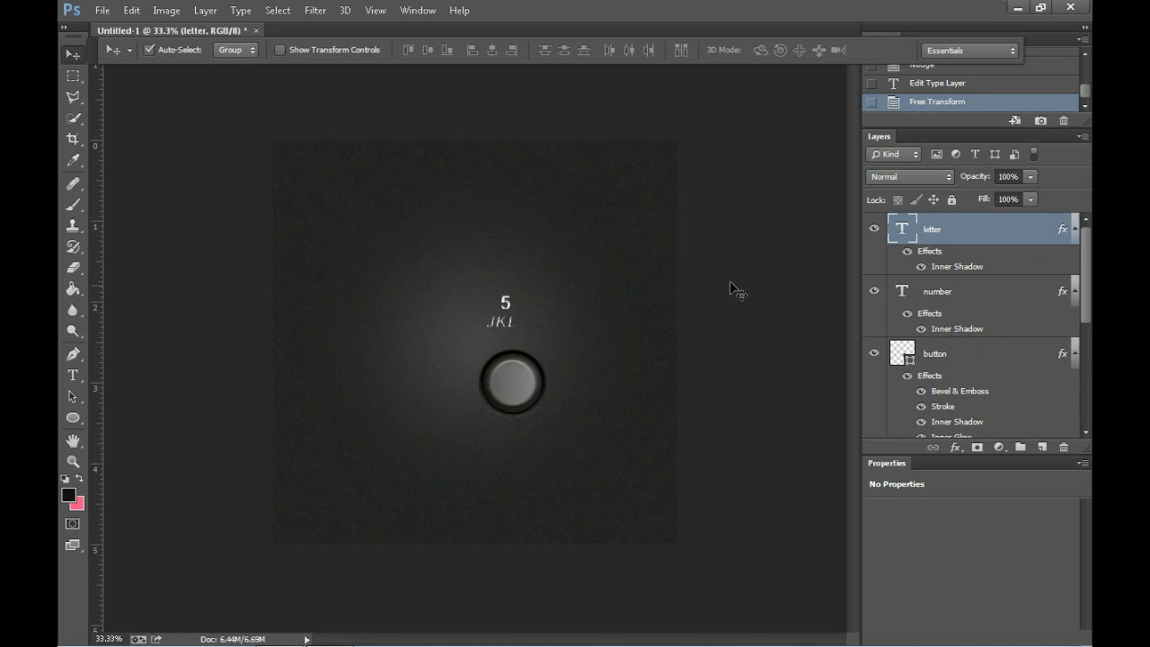
Step: Move the "JKL" text down onto the lower half of the round button
click(506, 305)
shift+click(505, 324)
key(shift+Down)
key(shift+Down)
key(shift+Down)
key(shift+Down)
key(shift+Down)
key(shift+Down)
key(shift+Down)
key(shift+Down)
key(shift+Down)
key(shift+Down)
key(shift+Down)
key(shift+Down)
key(shift+Down)
key(shift+Down)
key(shift+Down)
key(shift+Down)
key(shift+Down)
key(shift+Down)
key(shift+Down)
key(shift+Down)
key(shift+Down)
key(shift+Down)
key(shift+Down)
key(shift+Right)
key(shift+Right)
key(shift+Right)
key(shift+Down)
Step: Move the "5" down onto the upper half of the round button, centred above "JKL"
click(501, 310)
click(518, 368)
key(Left)
key(Left)
key(Left)
Step: Enlarge the "5" to about 136% and shrink the "JKL" text so both fit inside the round button
key(ctrl+t)
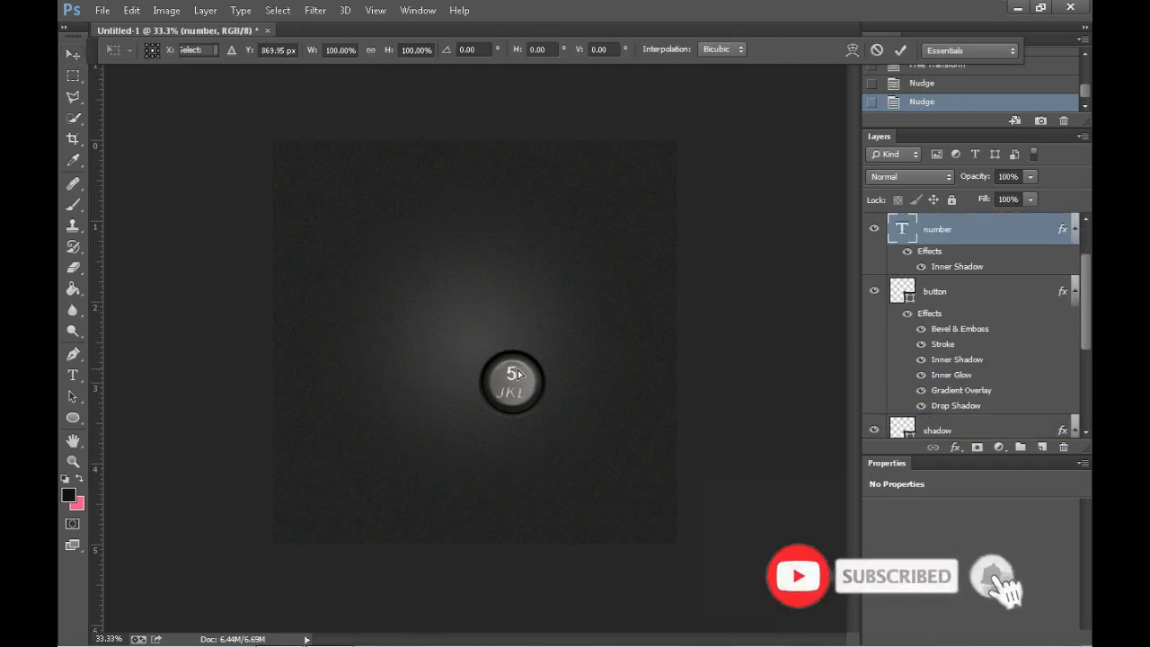
mouse_move(520, 378)
mouse_down()
mouse_move(527, 388)
mouse_move(517, 384)
mouse_up()
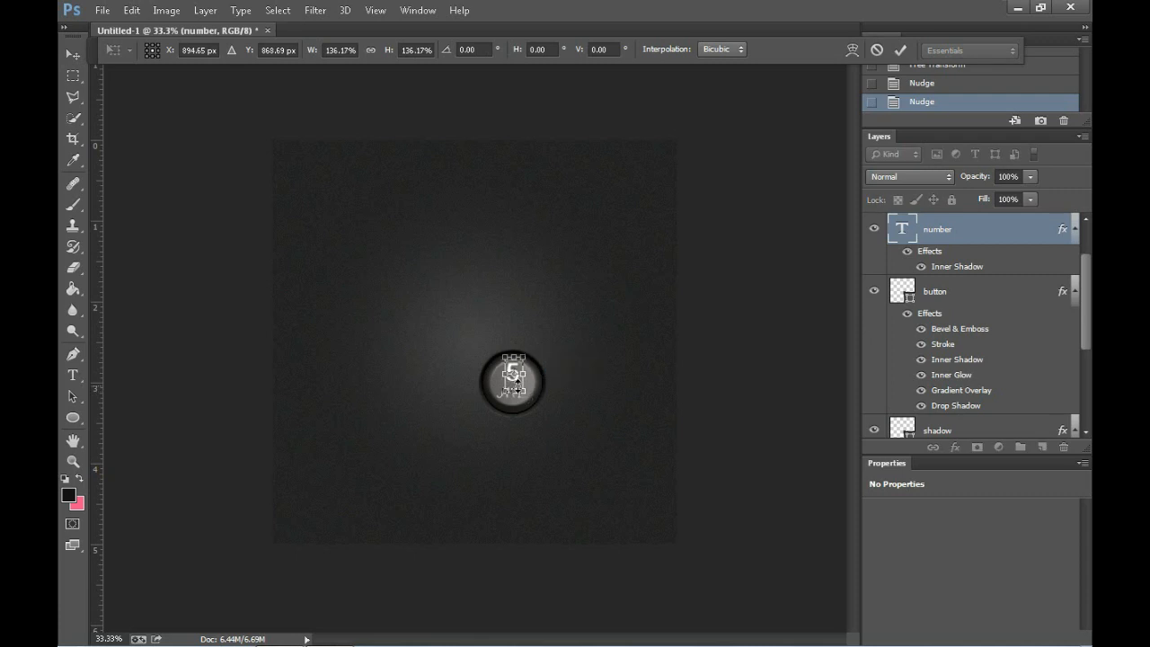
key(Return)
click(509, 396)
key(ctrl+t)
drag(497, 386, 505, 392)
key(Return)
Step: Duplicate the number layer and rename the copy "number highlight"
click(940, 299)
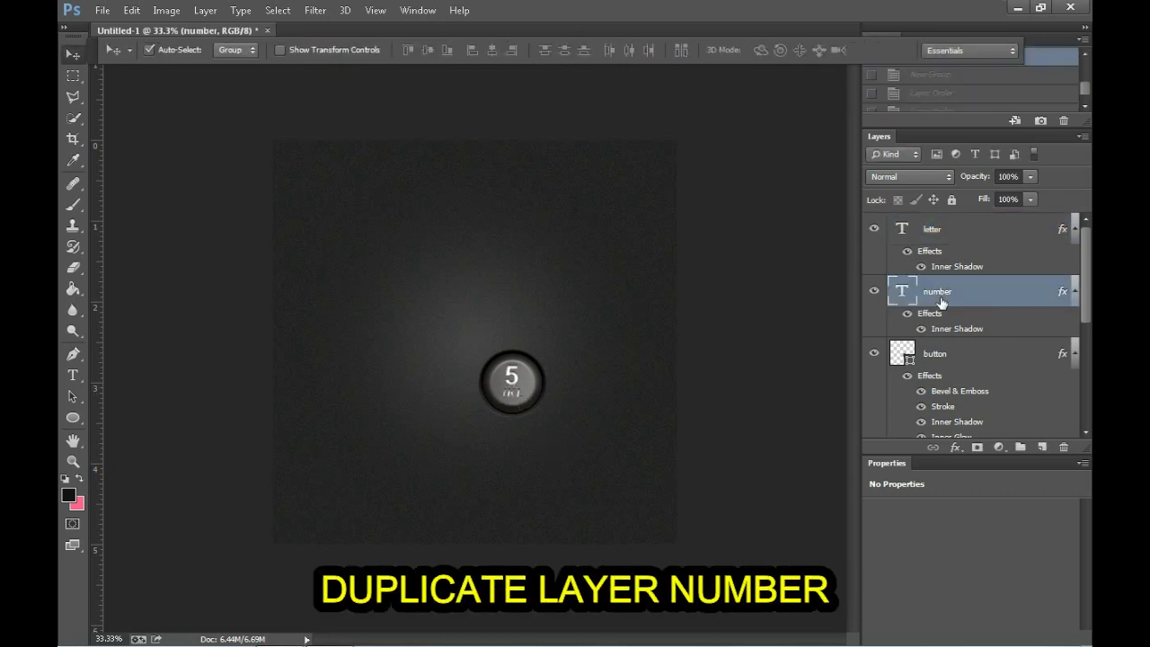
key(ctrl+j)
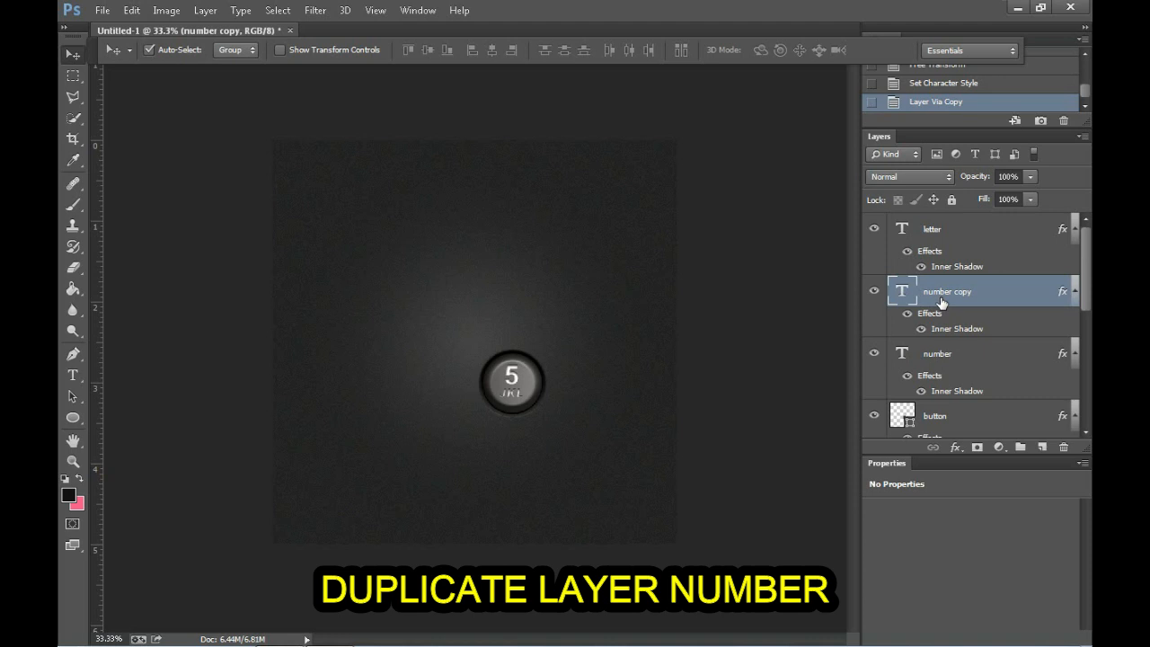
double_click(941, 296)
text(number )
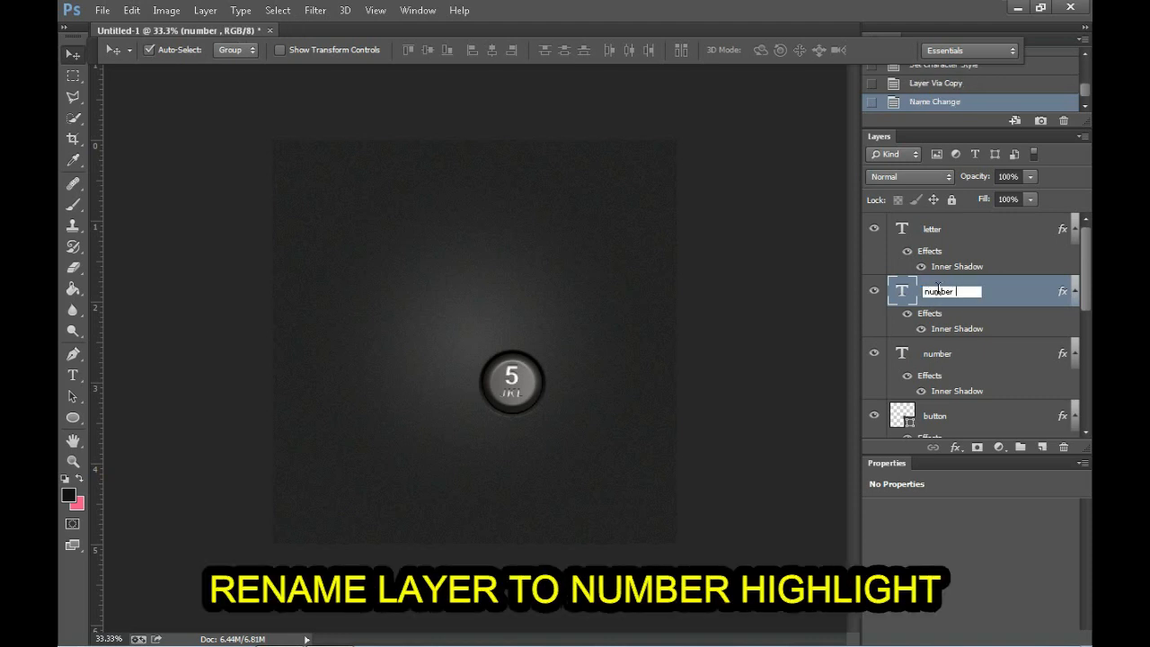
text(highlight)
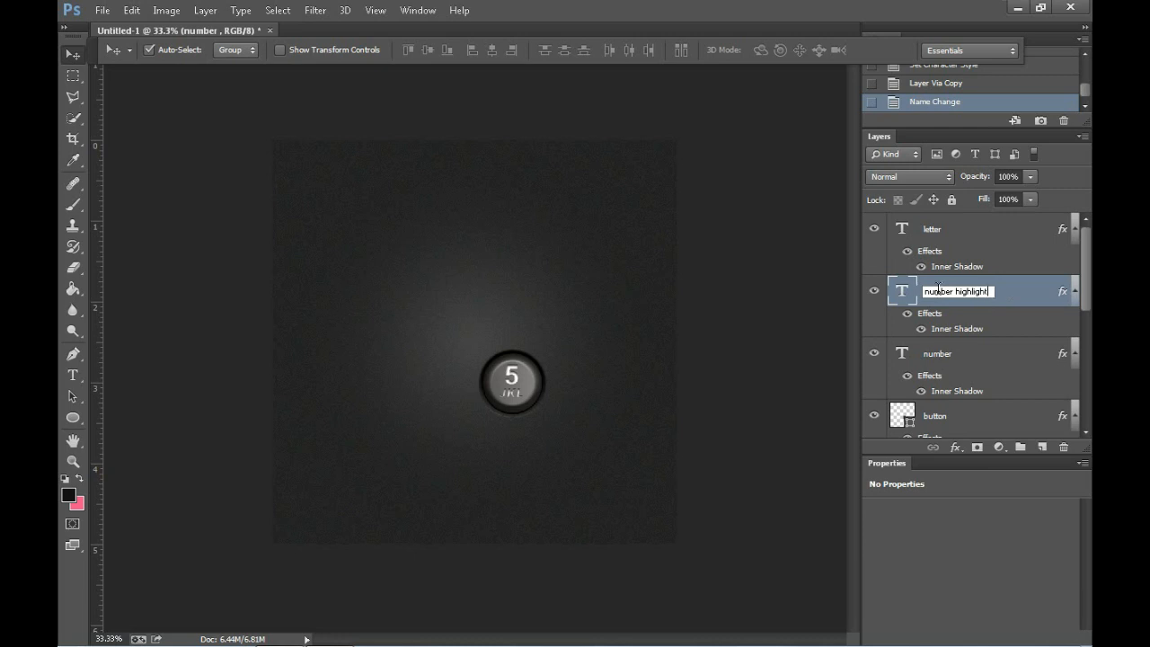
key(Return)
Step: Set the number highlight layer's Inner Shadow to distance 0 px, choke 43% and size 0 px
right_click(935, 296)
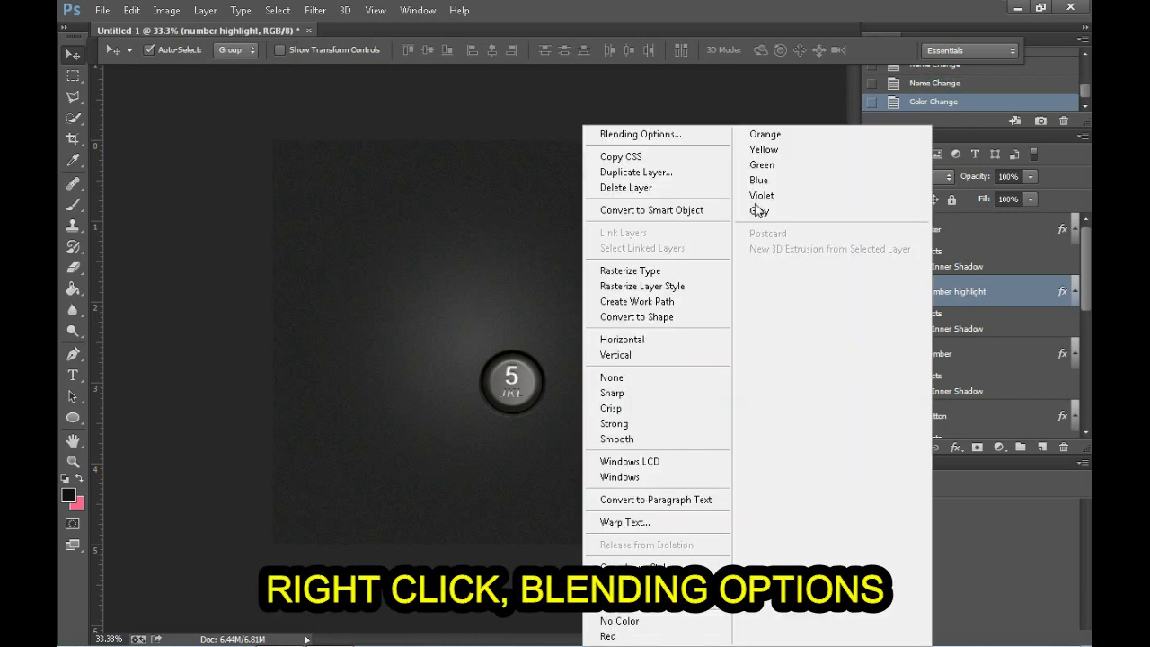
click(694, 137)
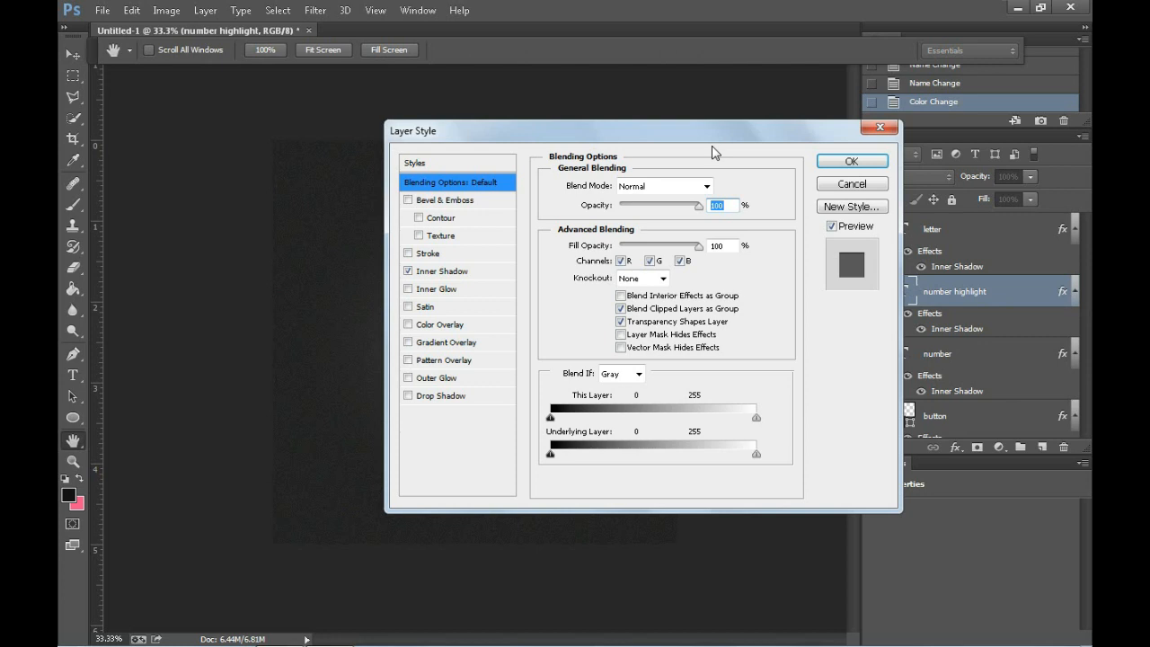
click(483, 279)
drag(707, 273, 589, 261)
text(430)
drag(714, 295, 645, 280)
text(0)
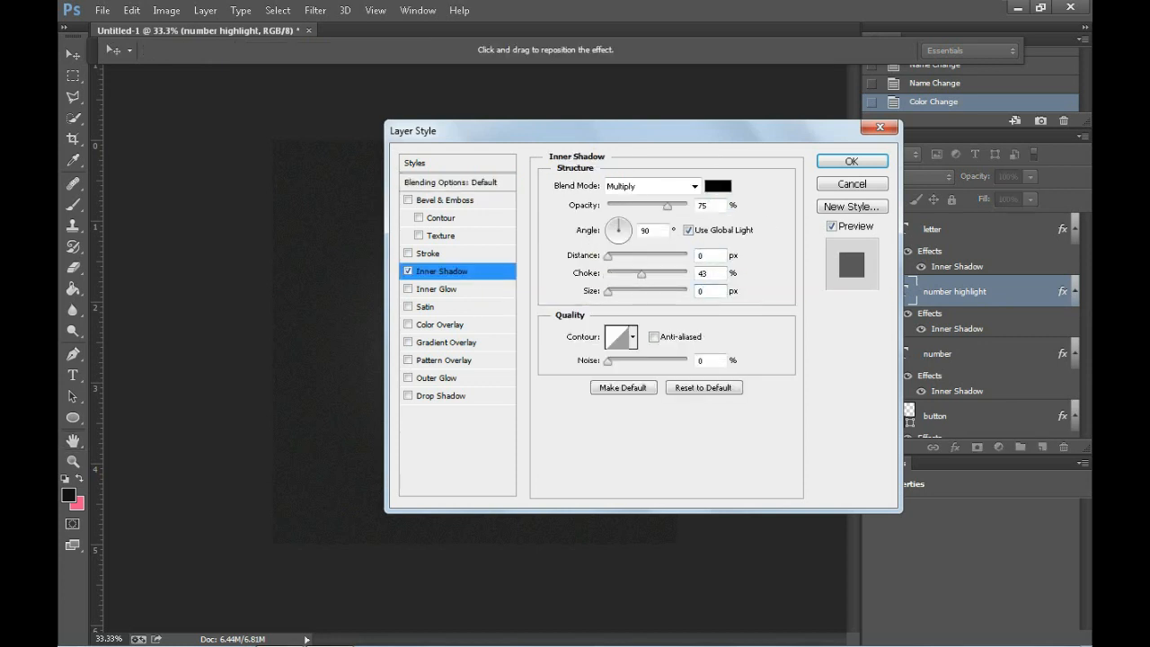
Step: Add an Inner Glow with size 0 px and a red Color Overlay to the number highlight layer
click(454, 289)
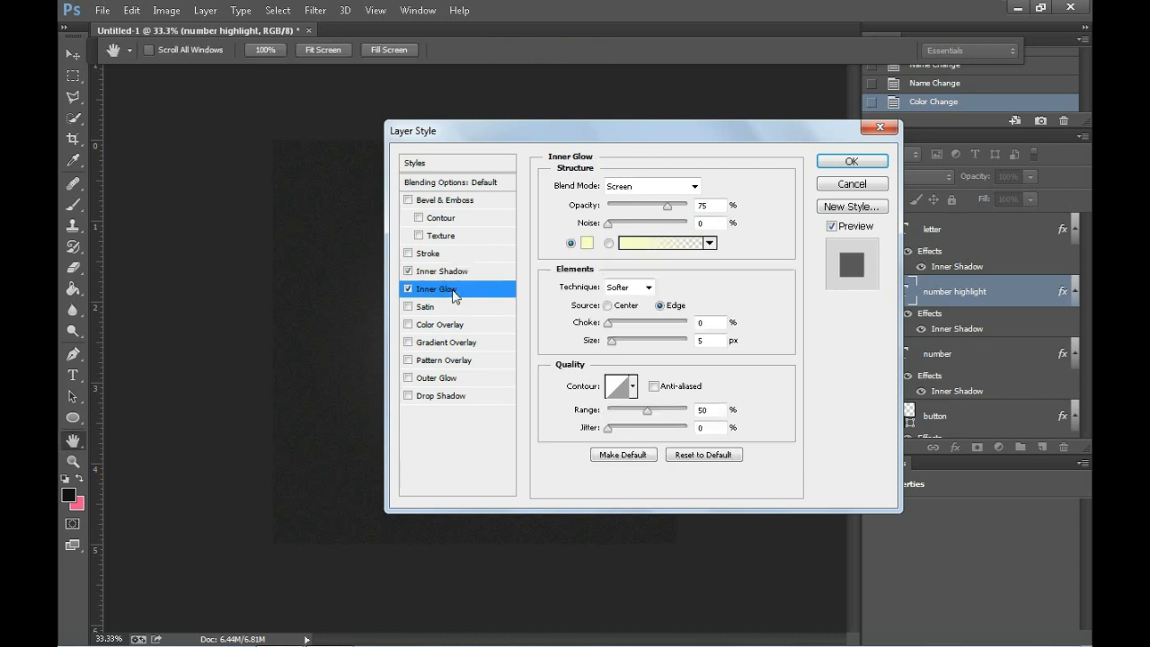
text(0)
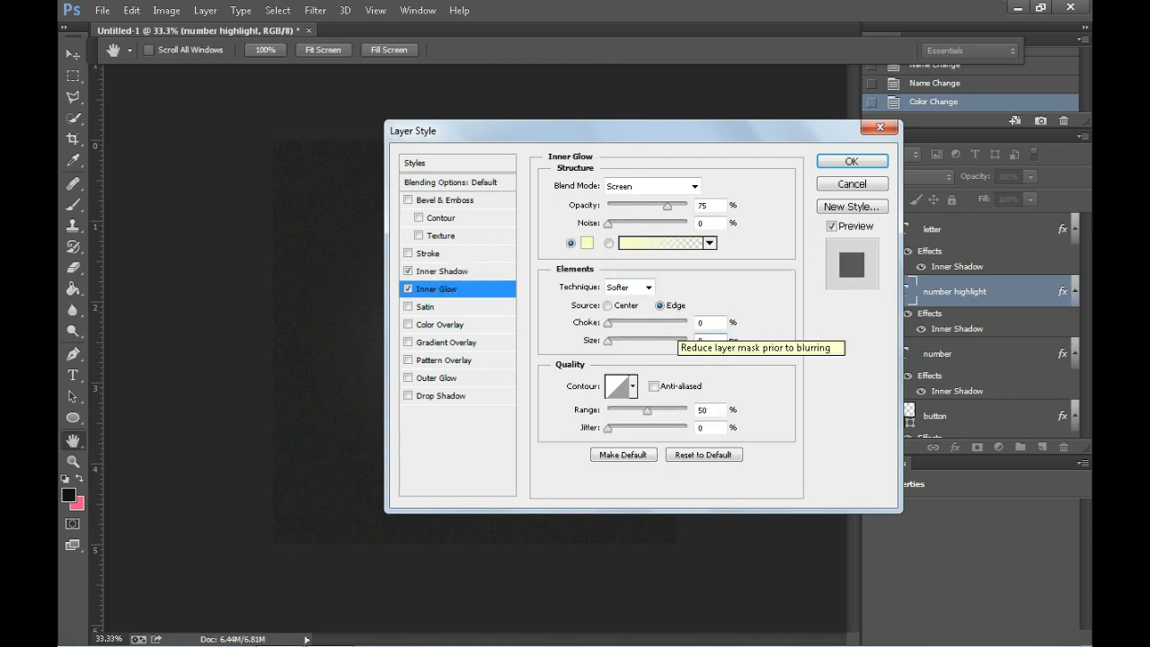
click(428, 324)
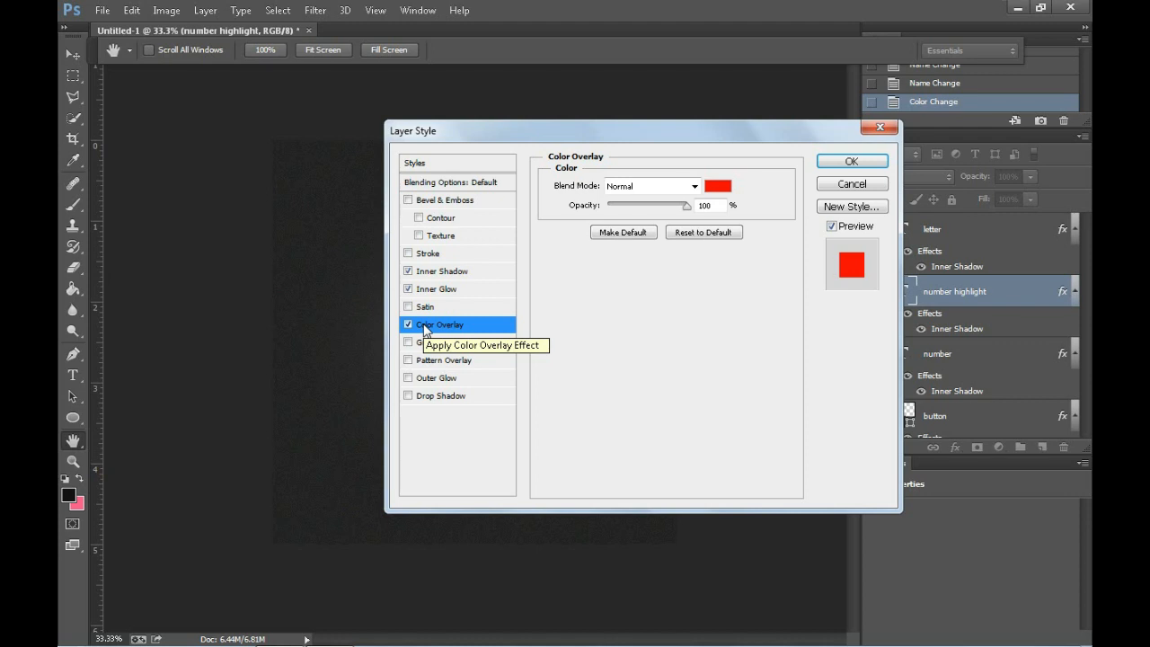
Step: Add an Outer Glow with size 57 px and a default Drop Shadow to the number highlight layer and apply the style
click(436, 378)
click(708, 325)
text(7)
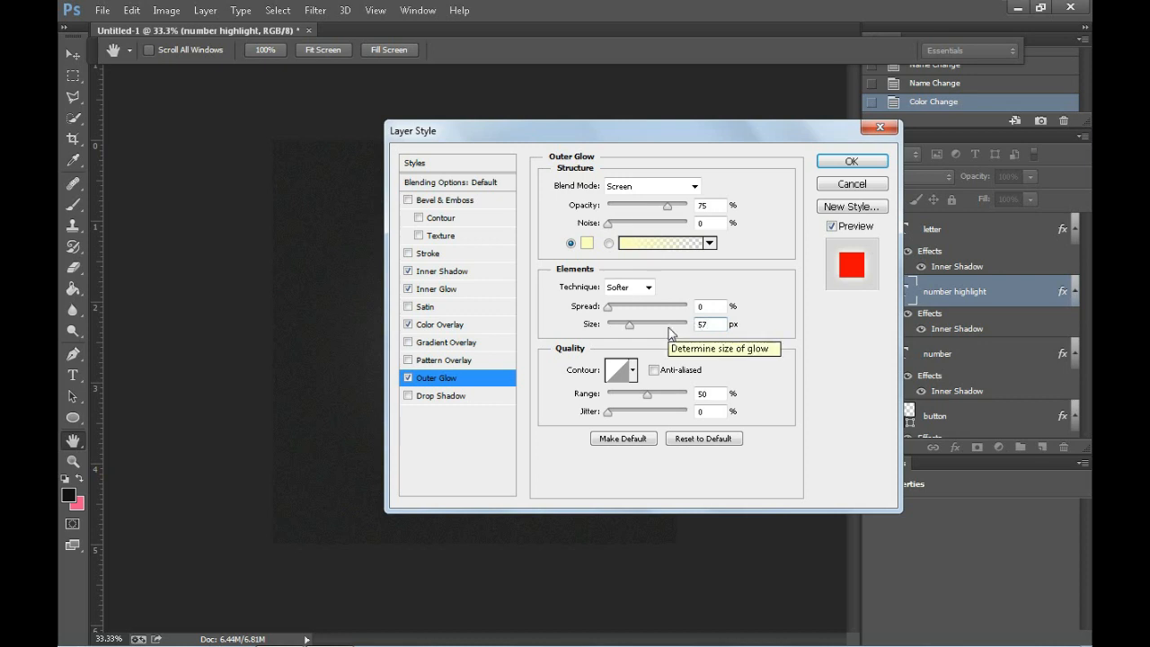
click(438, 396)
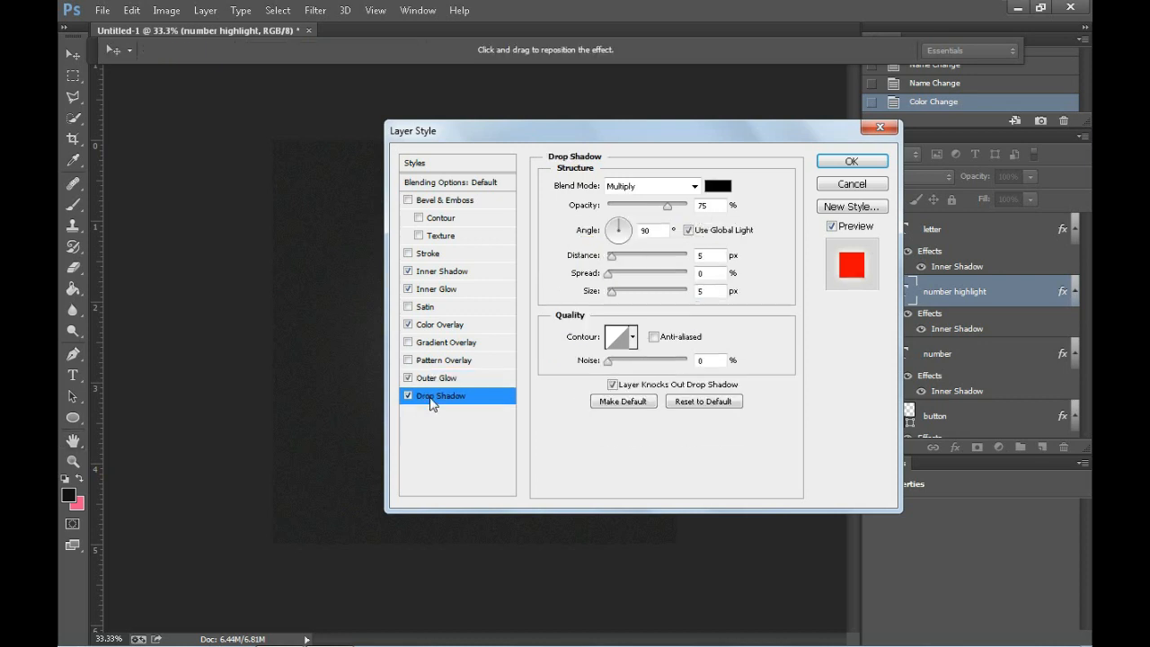
drag(585, 143, 744, 135)
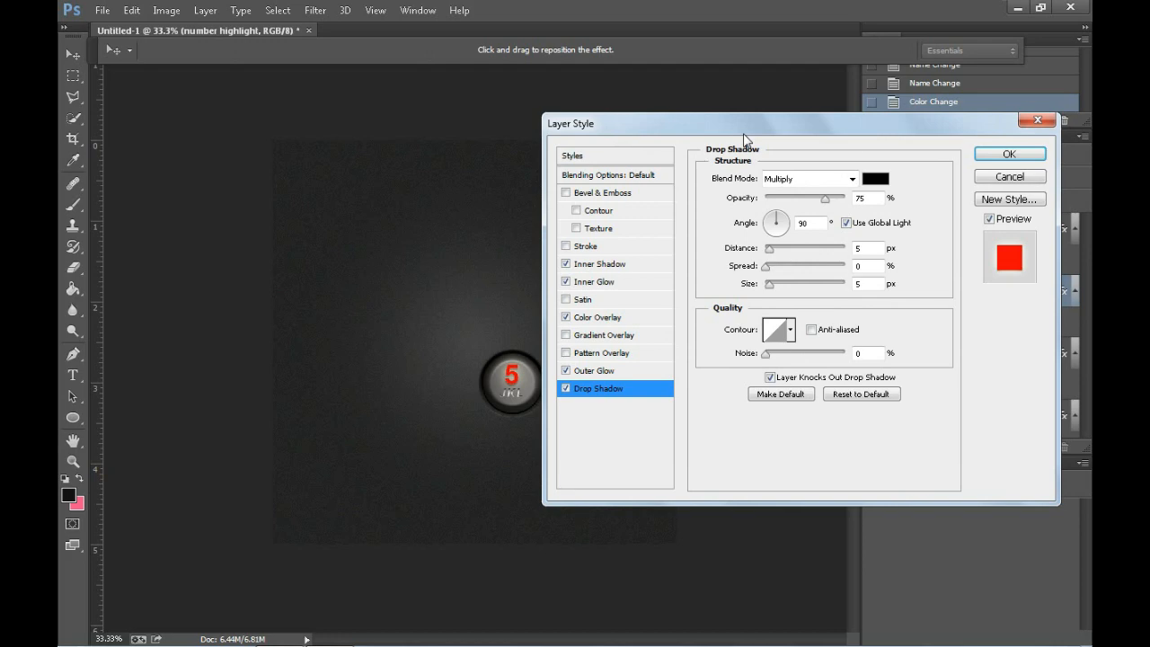
click(1004, 151)
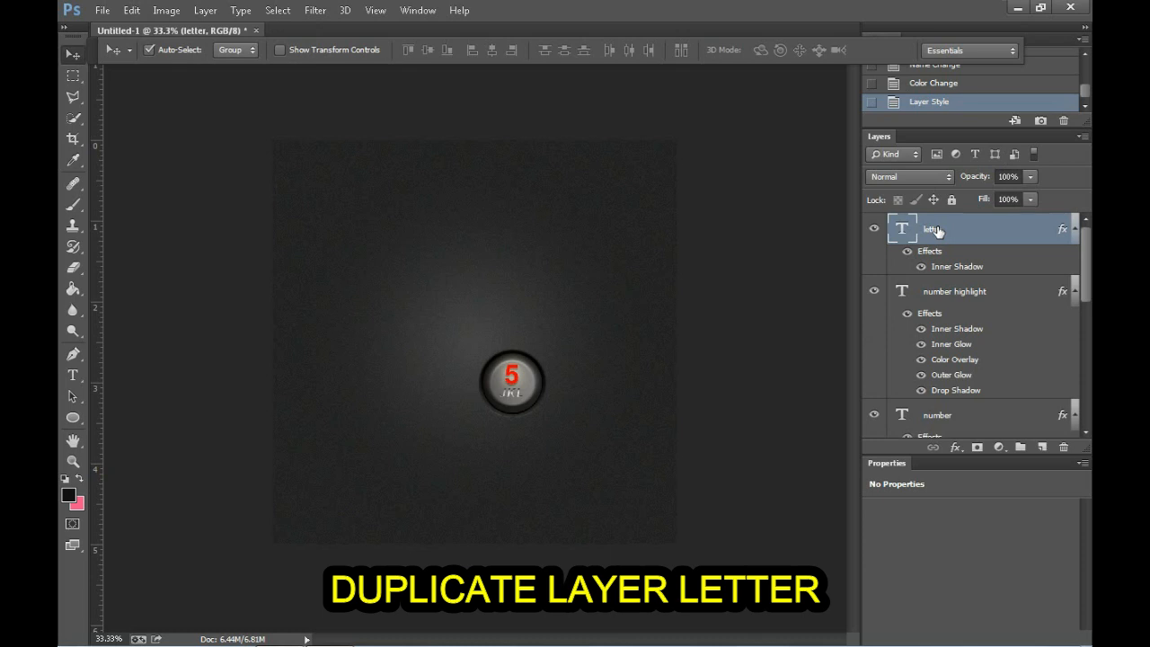
Step: Duplicate the letter layer and rename the copy "letter highlight"
key(ctrl+j)
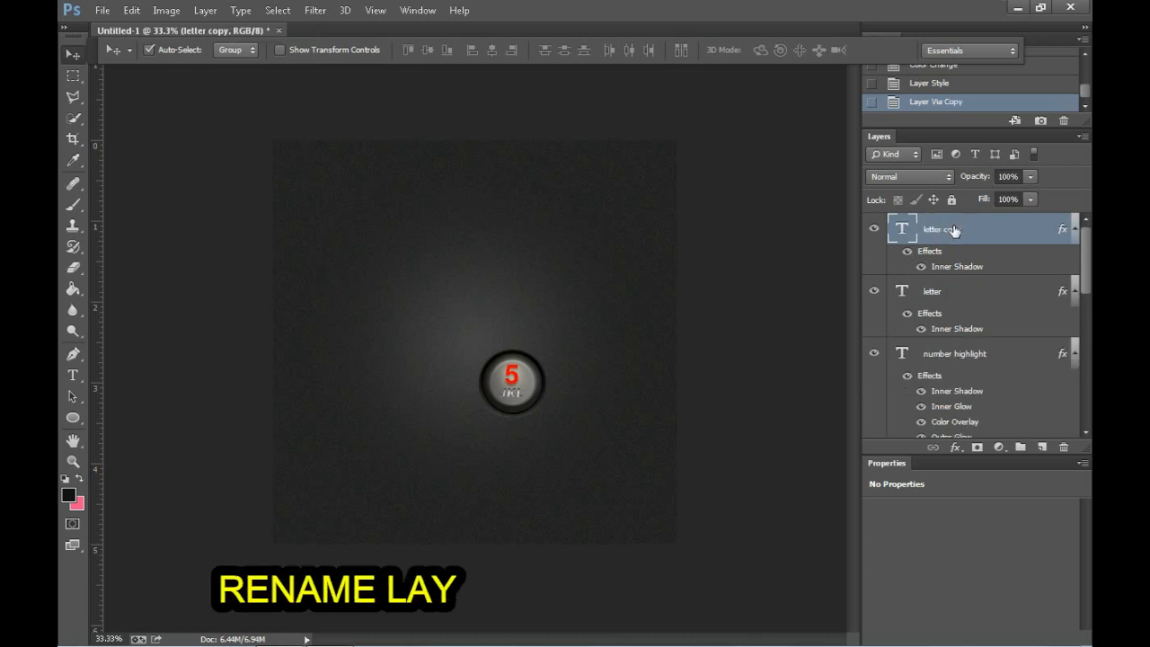
double_click(942, 229)
key(Right)
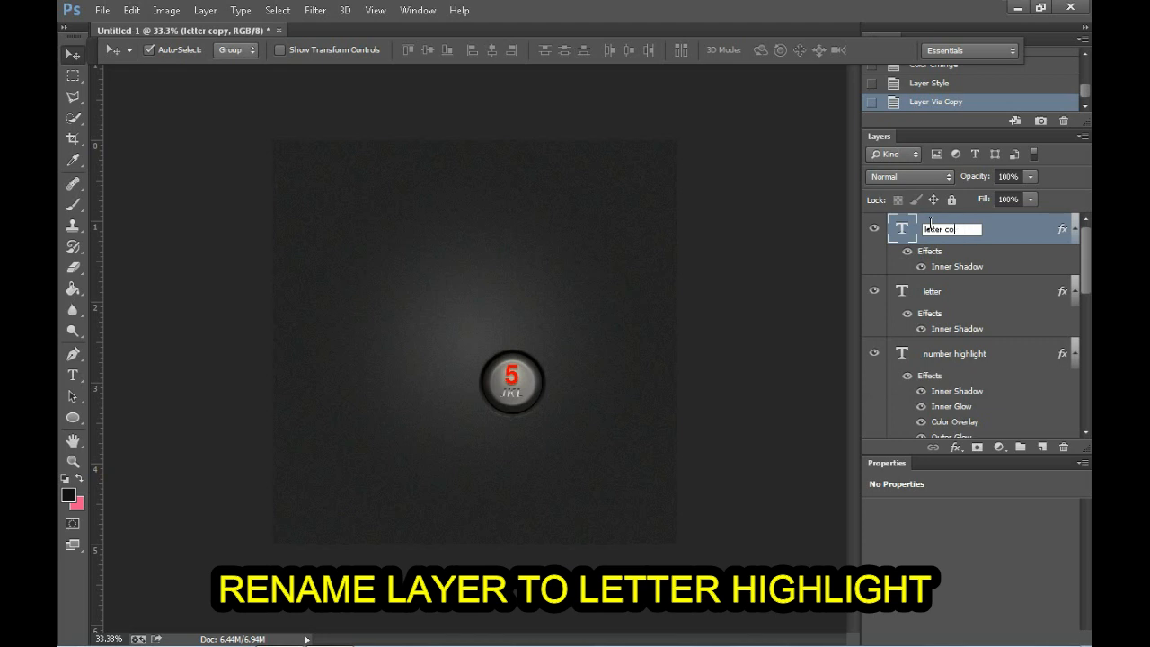
text(ighl)
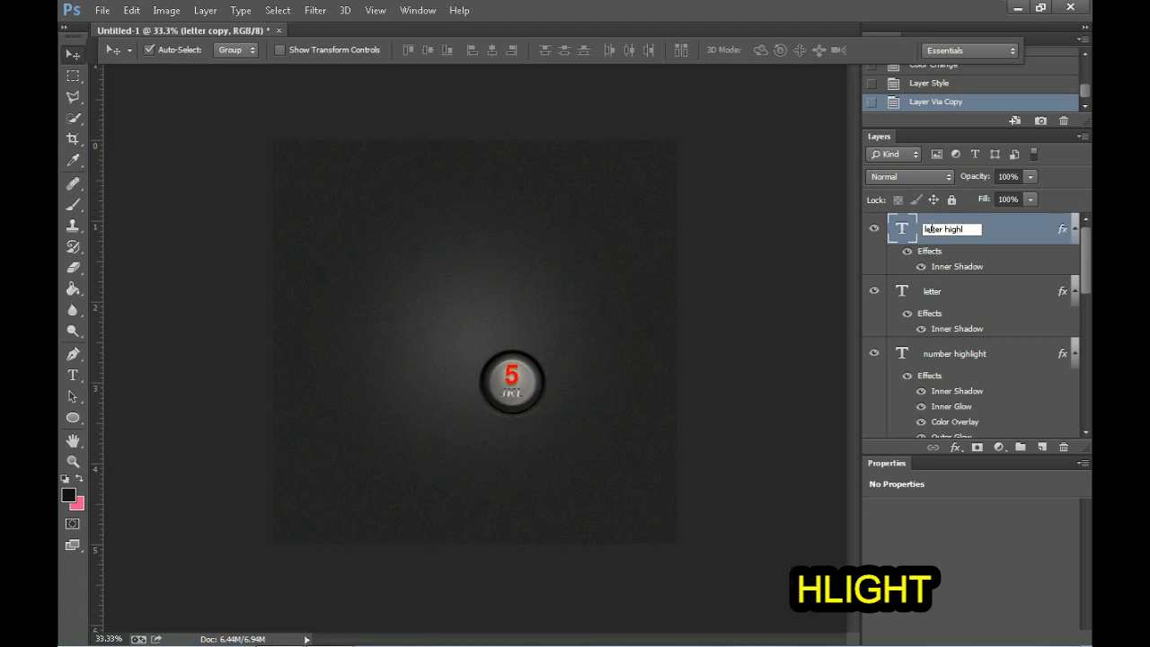
text(ight)
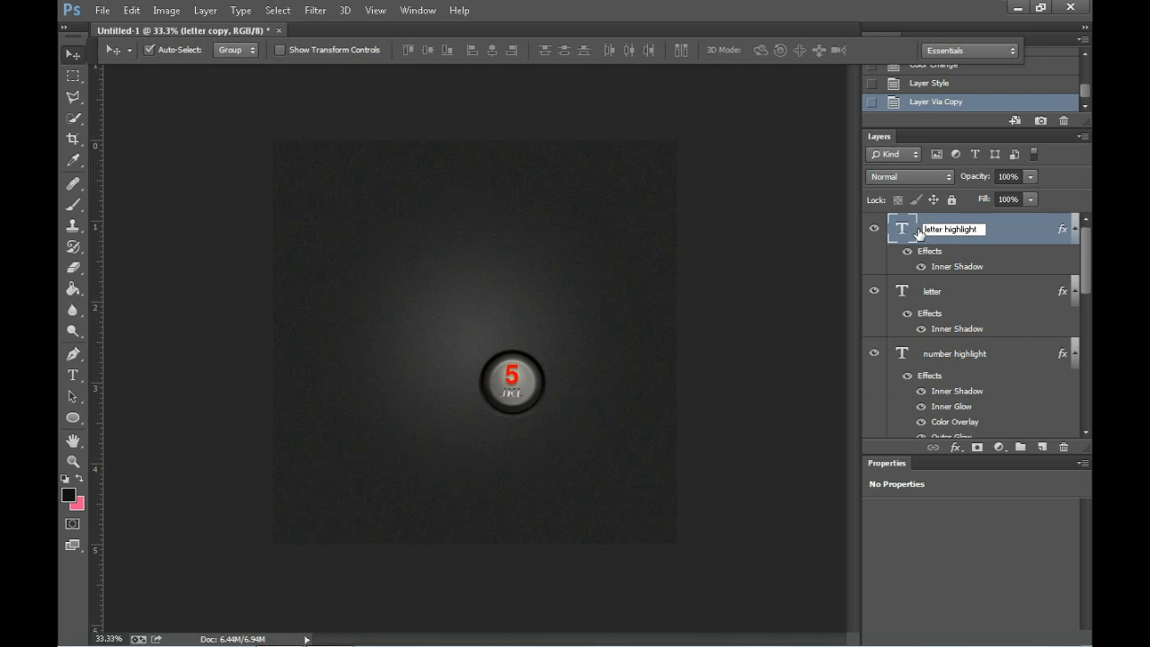
key(Return)
Step: Set the letter highlight layer's Inner Shadow to distance 0 px and size 0 px
right_click(951, 231)
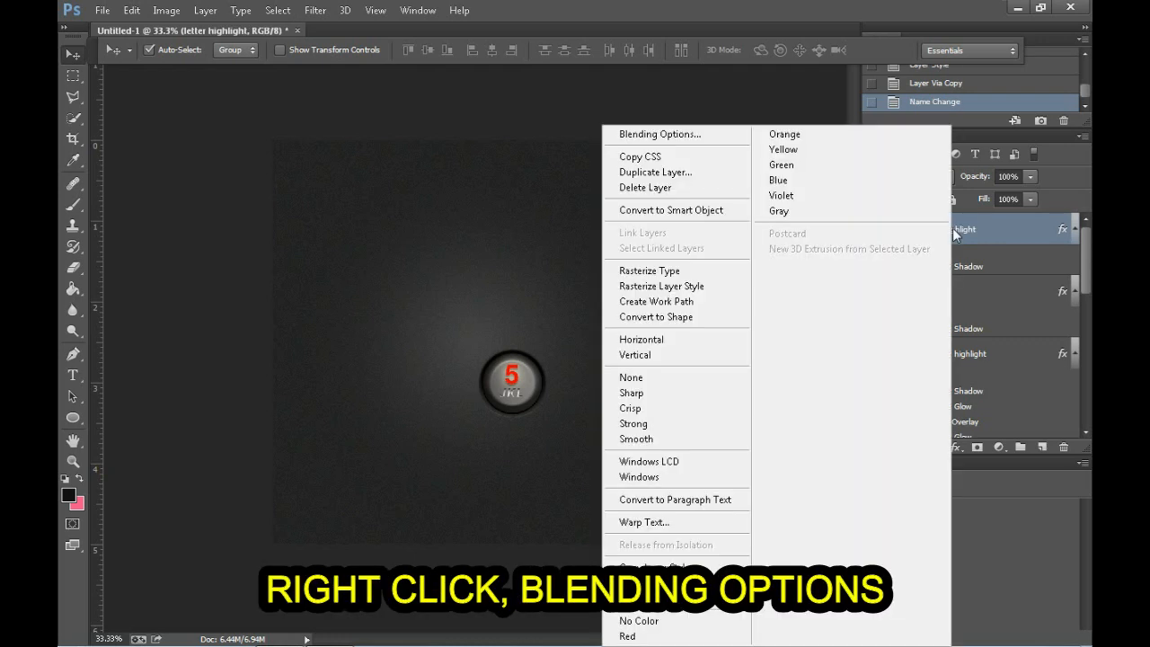
click(706, 134)
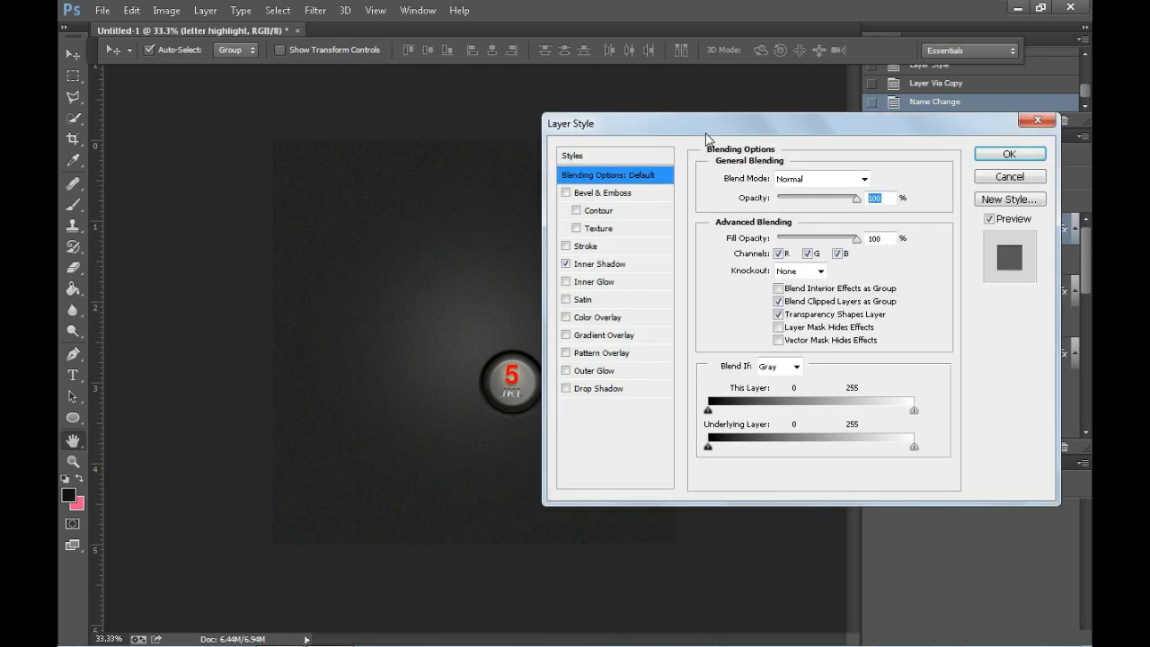
click(604, 263)
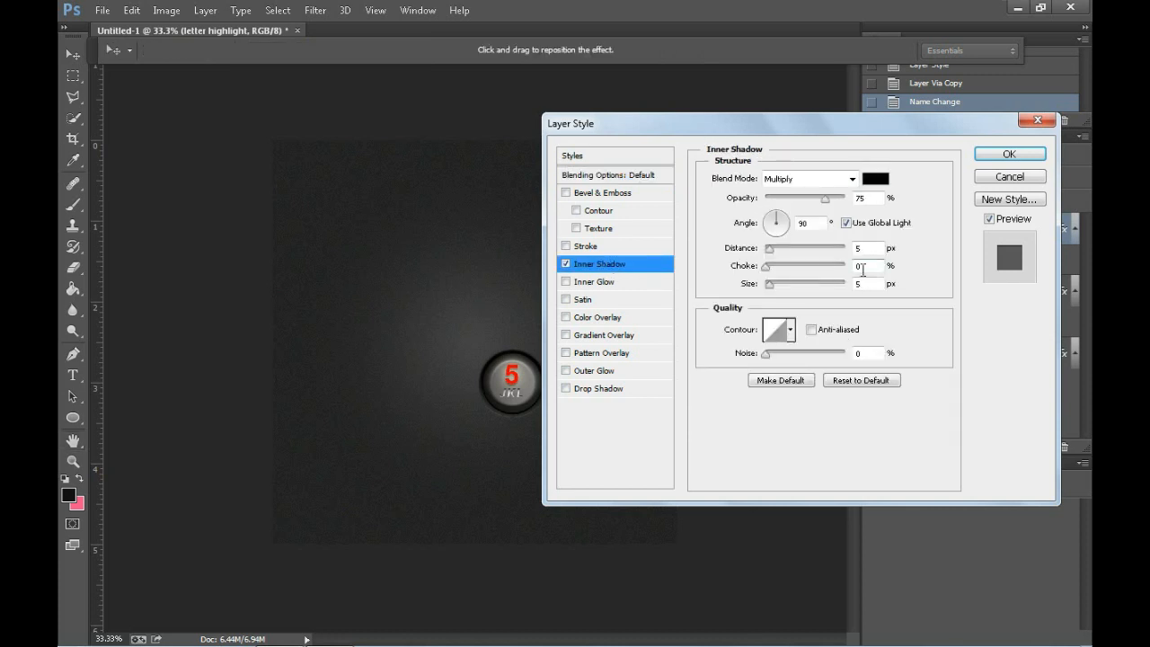
drag(798, 253, 775, 251)
text(0)
drag(867, 284, 815, 291)
text(0)
Step: Add an Inner Glow with size 0 px and a red Color Overlay to the letter highlight layer
click(594, 281)
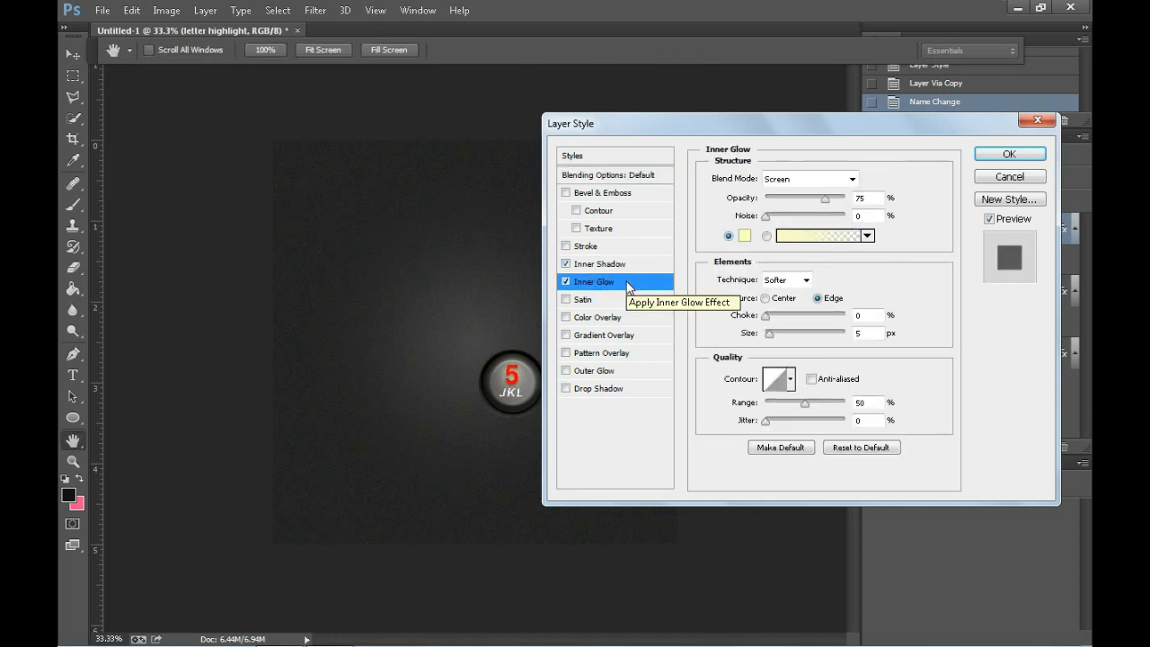
double_click(858, 333)
text(0)
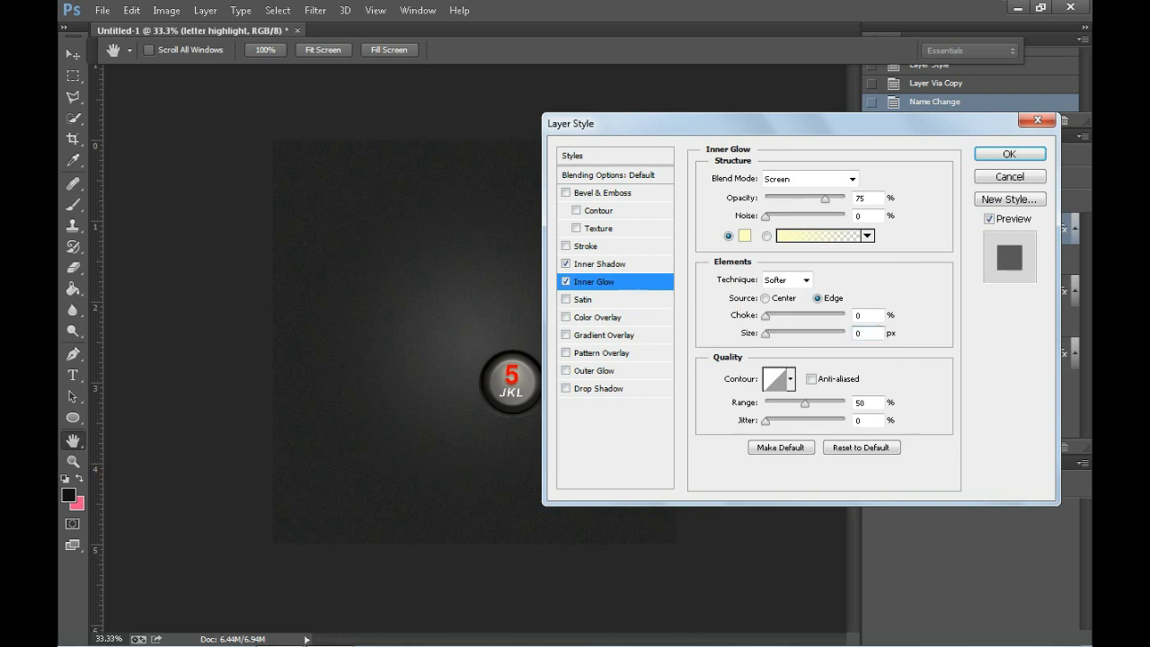
click(616, 320)
Step: Add a default Outer Glow and Drop Shadow to the letter highlight layer and apply the style
click(596, 370)
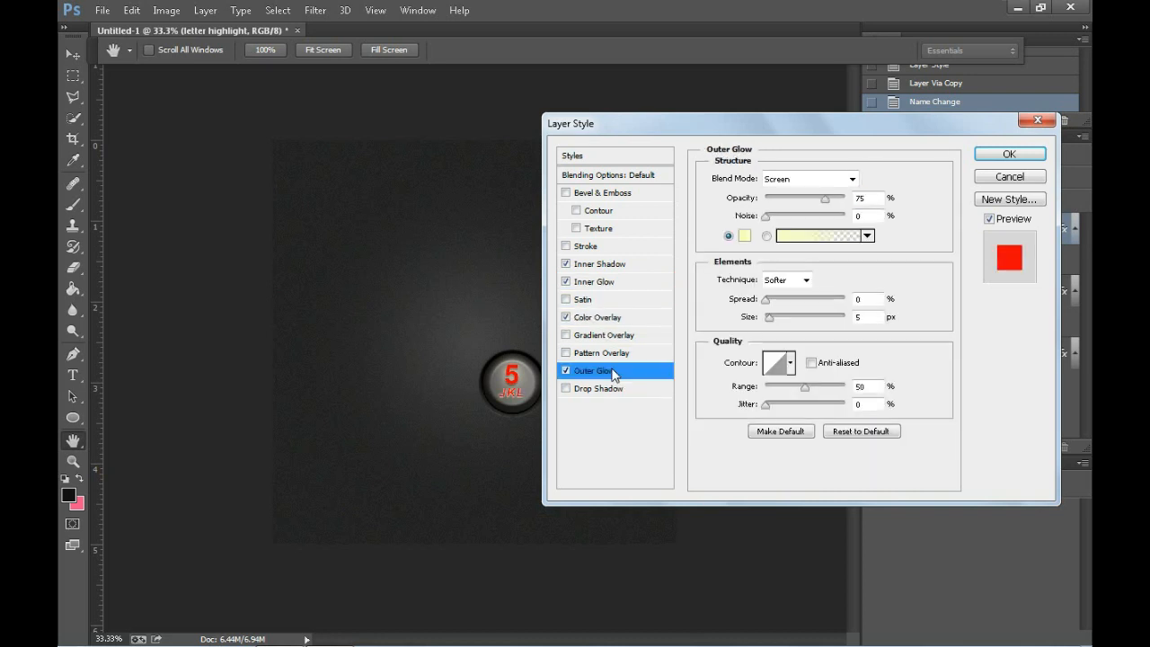
click(654, 389)
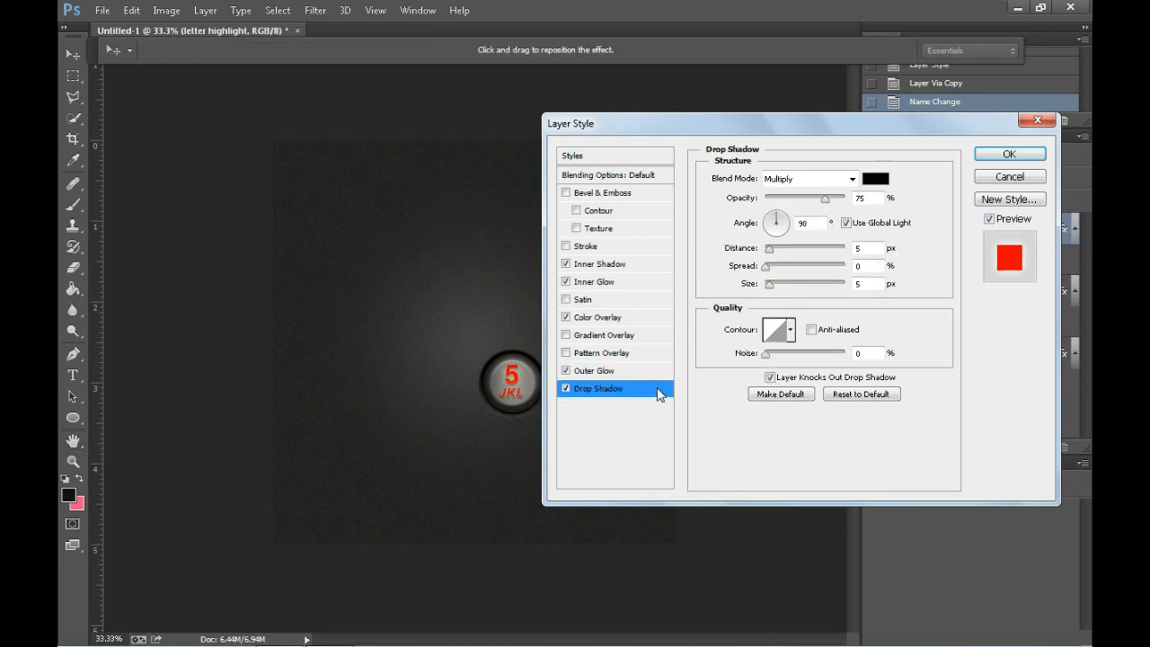
click(995, 155)
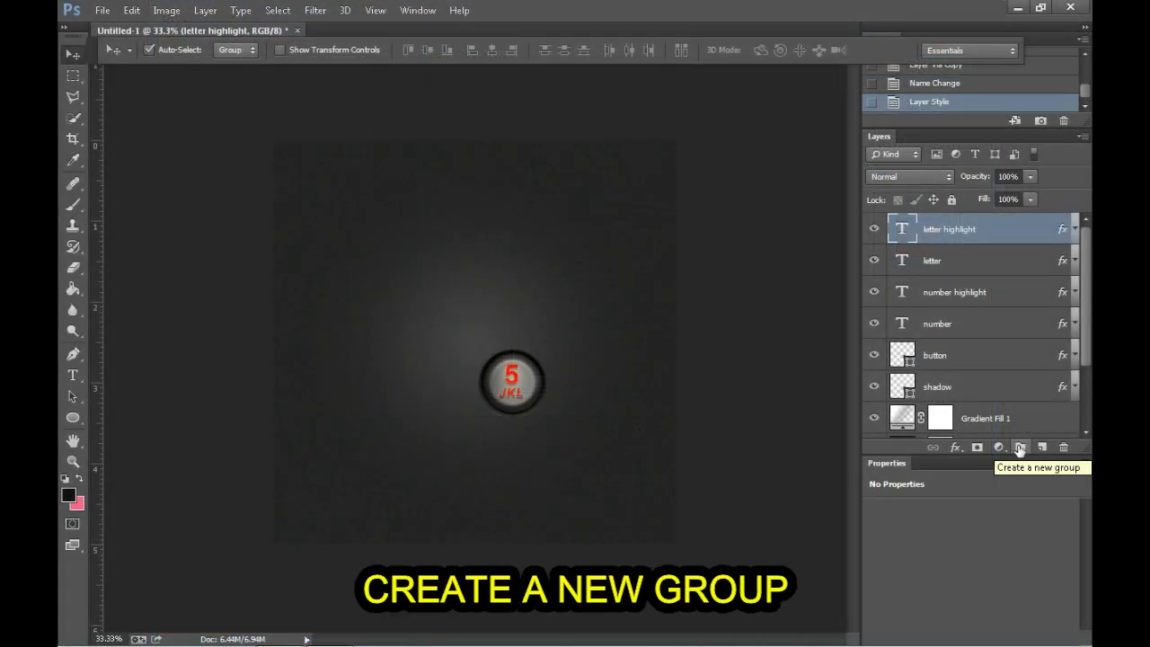
Step: Create a new layer group and move the letter highlight, letter, number highlight, number, button and shadow layers into it
click(1020, 449)
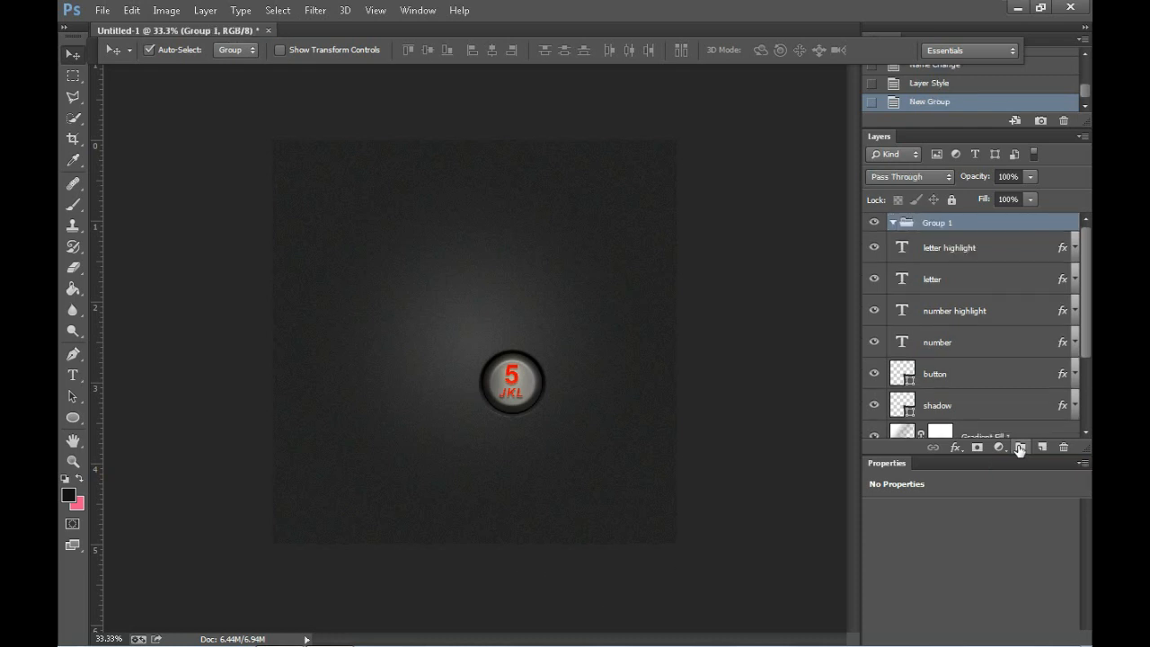
drag(950, 251, 946, 222)
drag(942, 285, 941, 222)
drag(958, 322, 950, 231)
drag(939, 345, 944, 225)
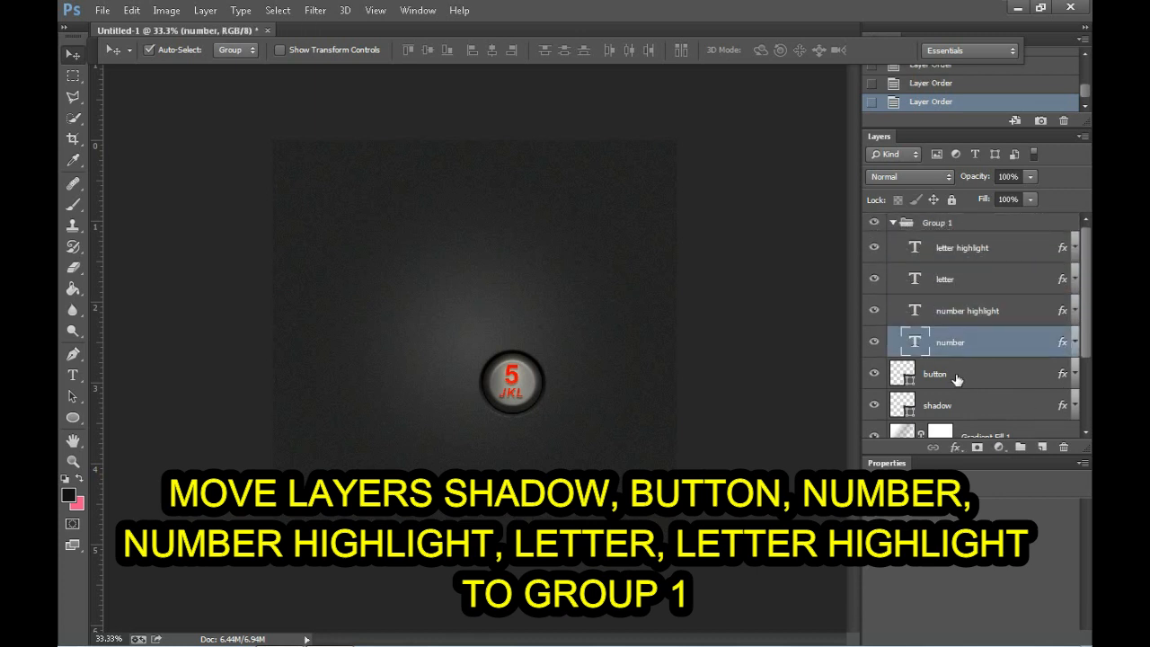
drag(952, 377, 946, 225)
Step: Rename the new layer group "5" and collapse it
double_click(939, 222)
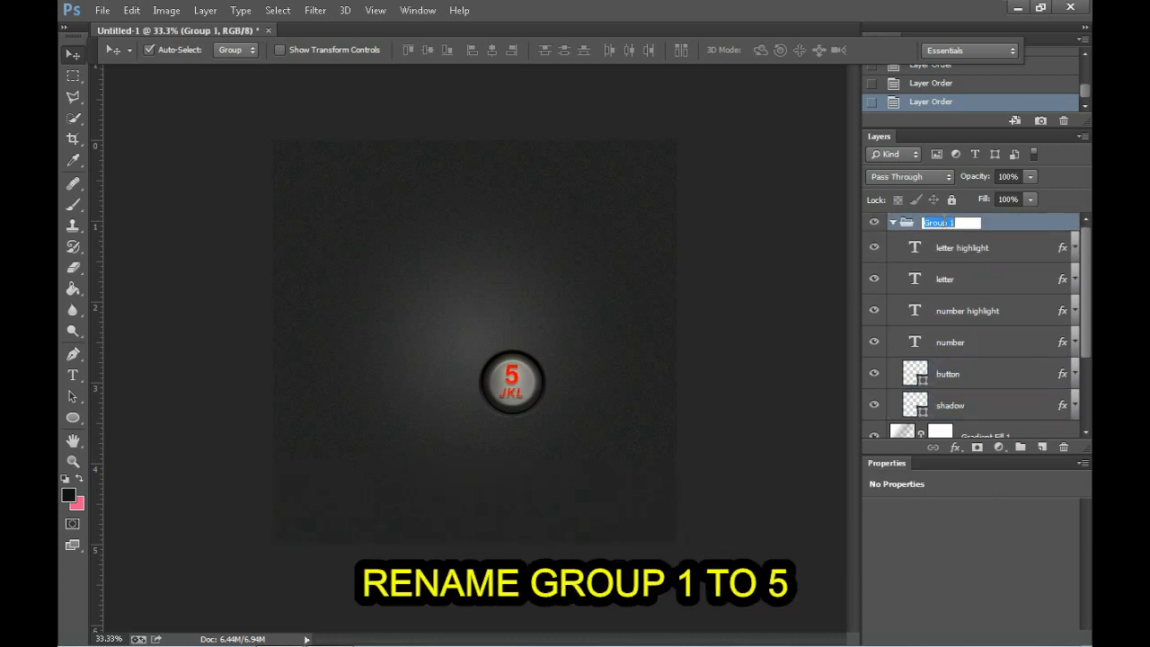
text(5)
key(Return)
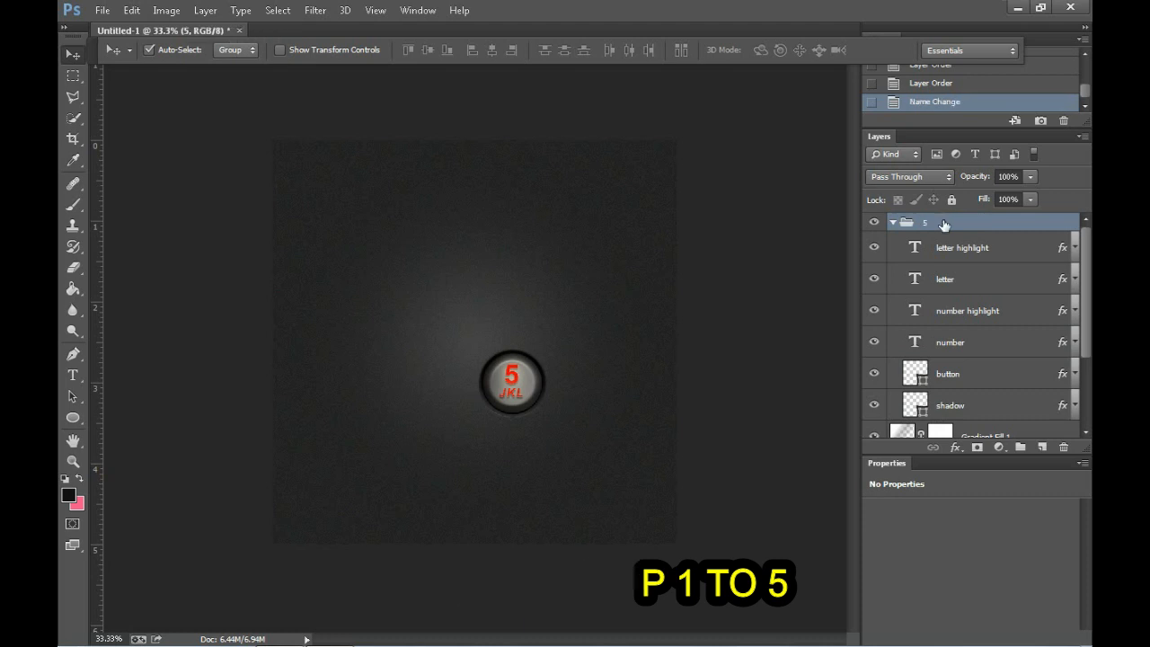
click(894, 224)
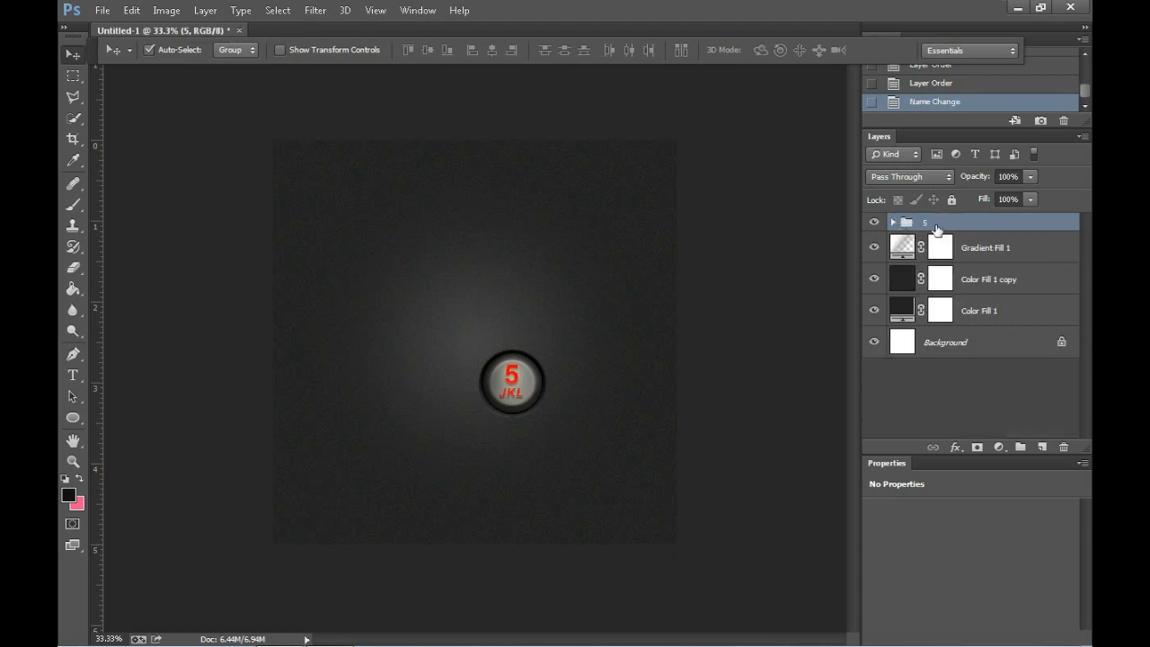
Step: Move the whole "5" button group up and slightly left, to the horizontal middle of the canvas
key(ctrl+t)
drag(526, 385, 493, 303)
key(Return)
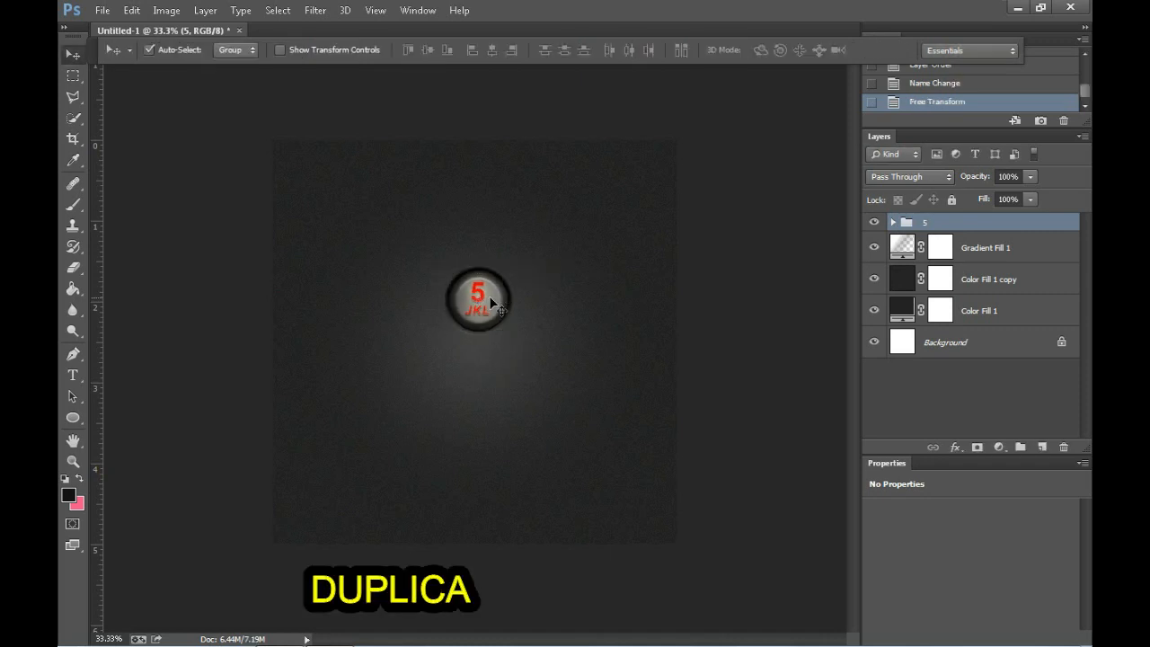
Step: Duplicate the "5" group, place the copy directly above key 5, and rename the copied group "2"
key(ctrl+j)
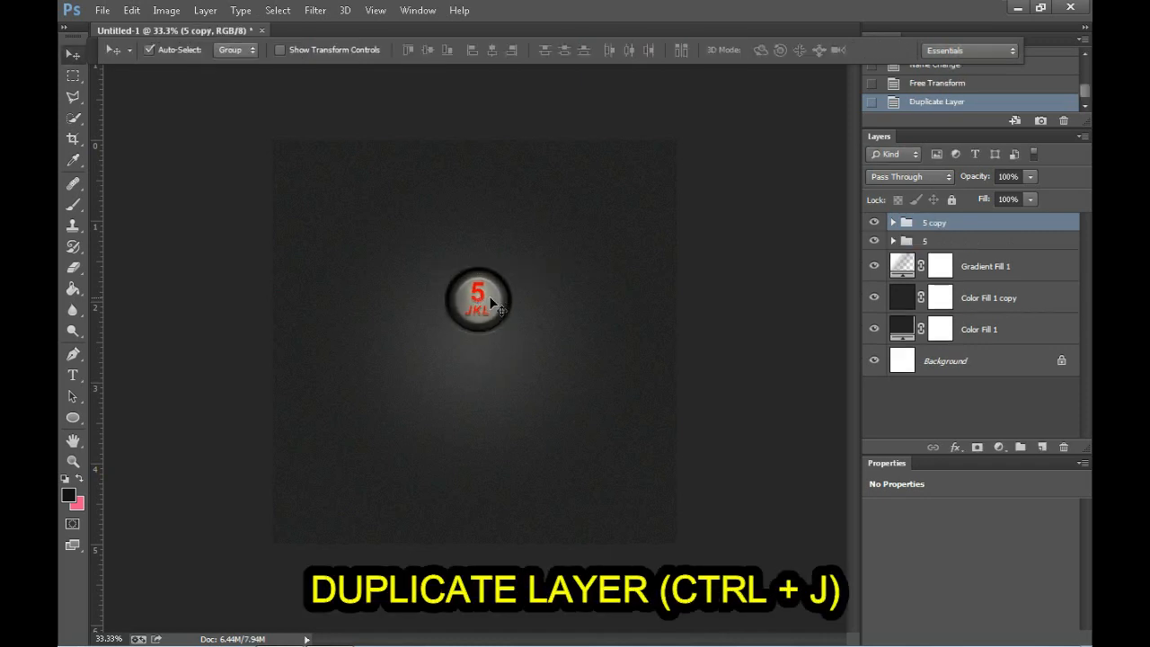
drag(490, 297, 490, 221)
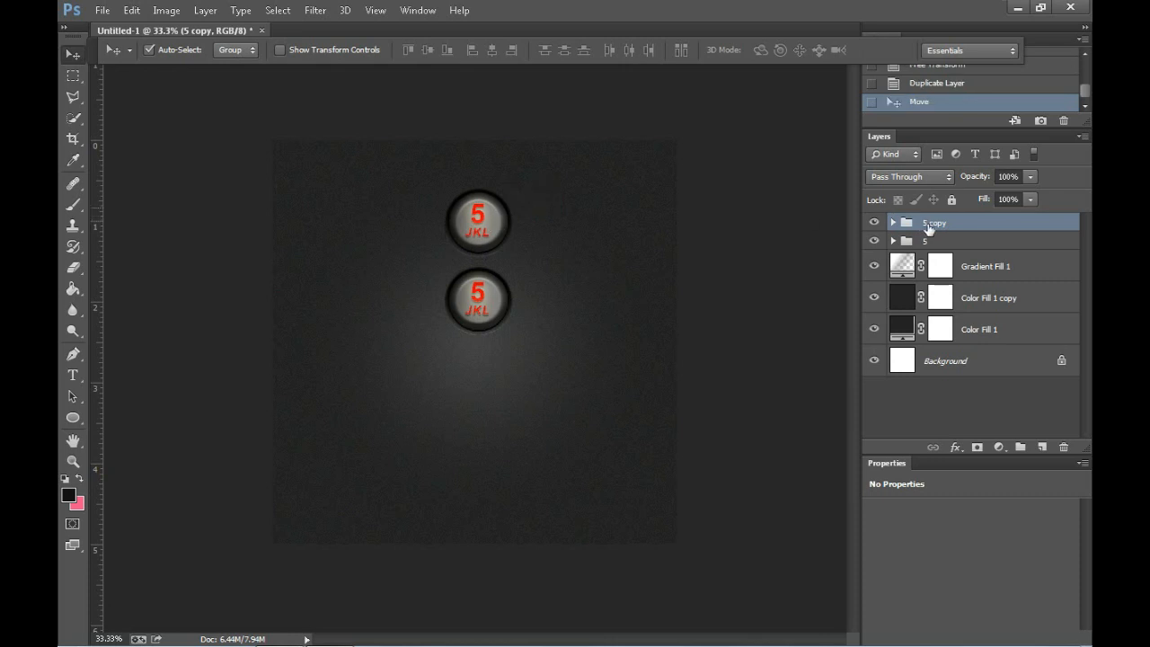
double_click(926, 223)
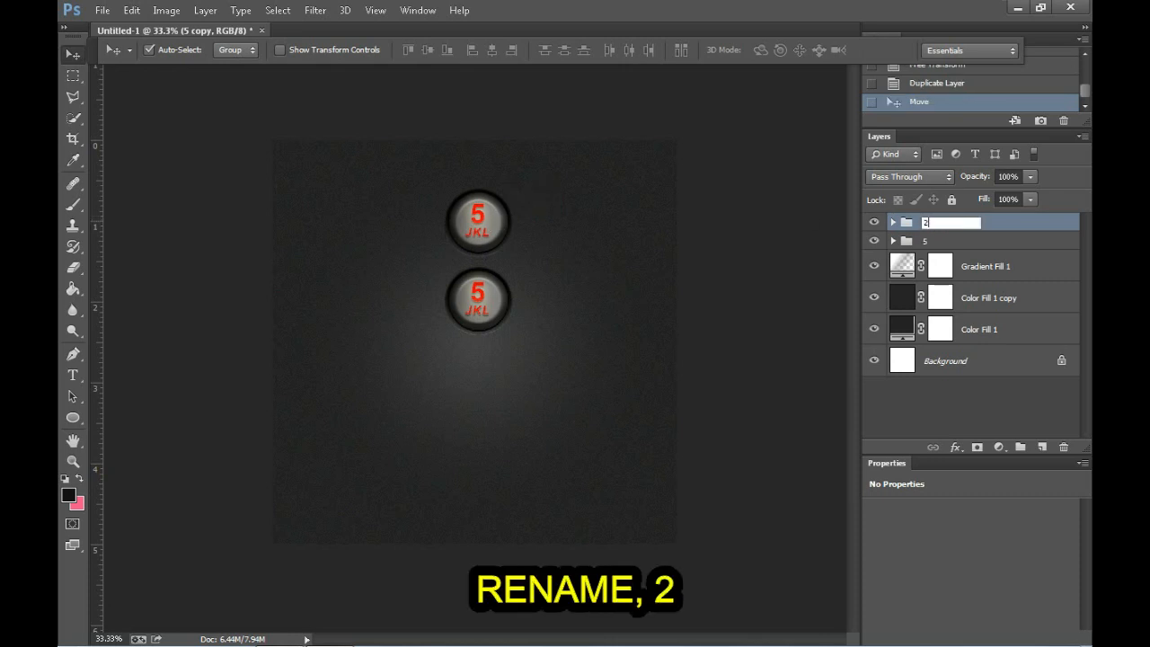
key(Return)
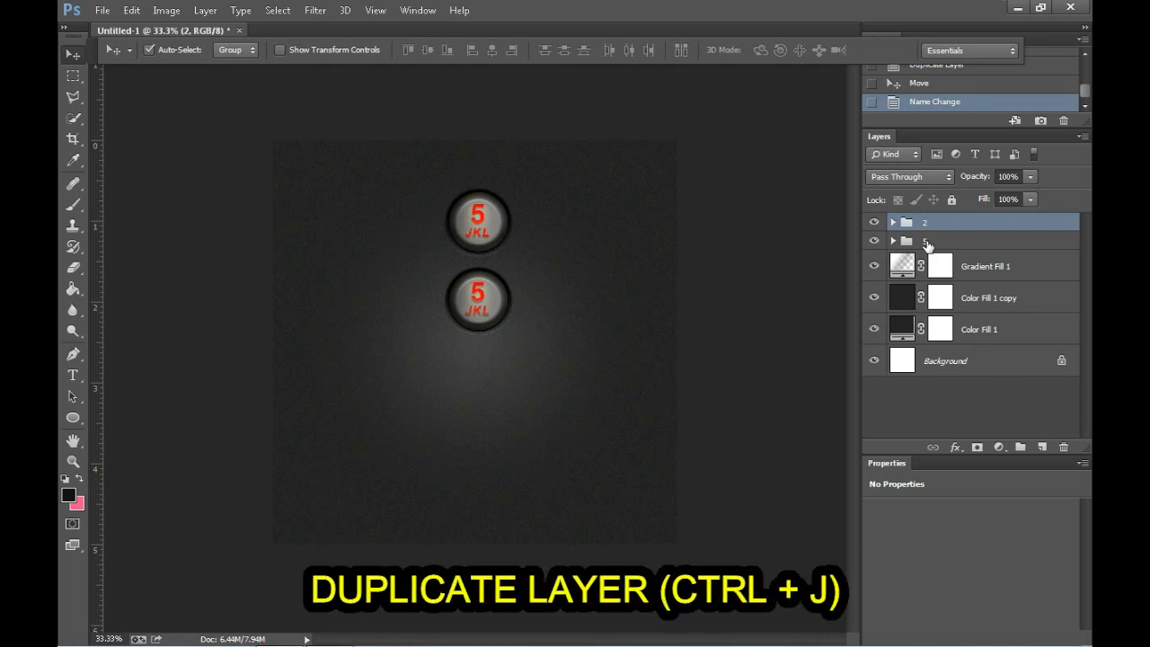
Step: Duplicate the "2" group, place the copy to its left in the same row, and rename it "1"
key(ctrl+j)
drag(493, 236, 404, 233)
double_click(936, 223)
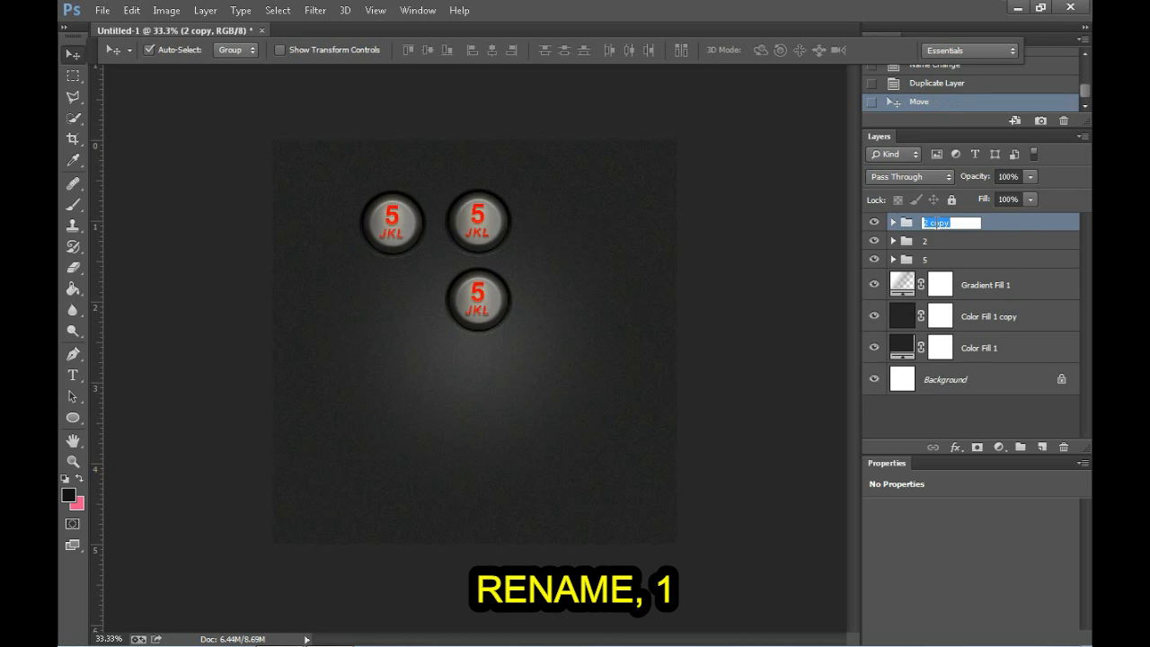
text(1)
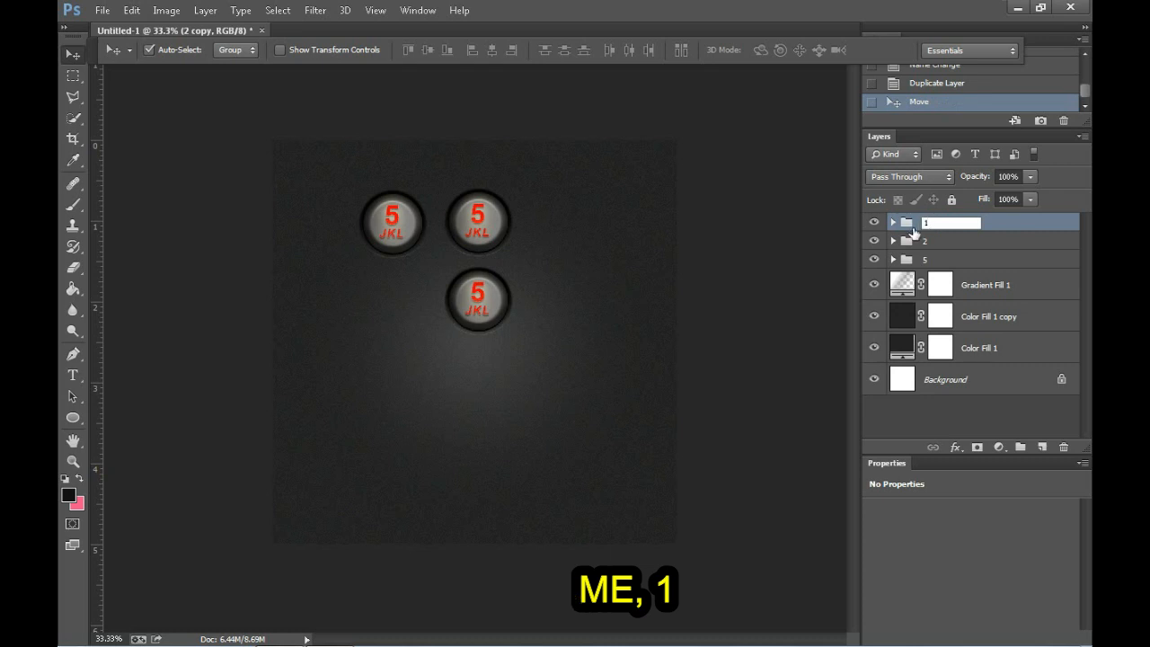
key(Return)
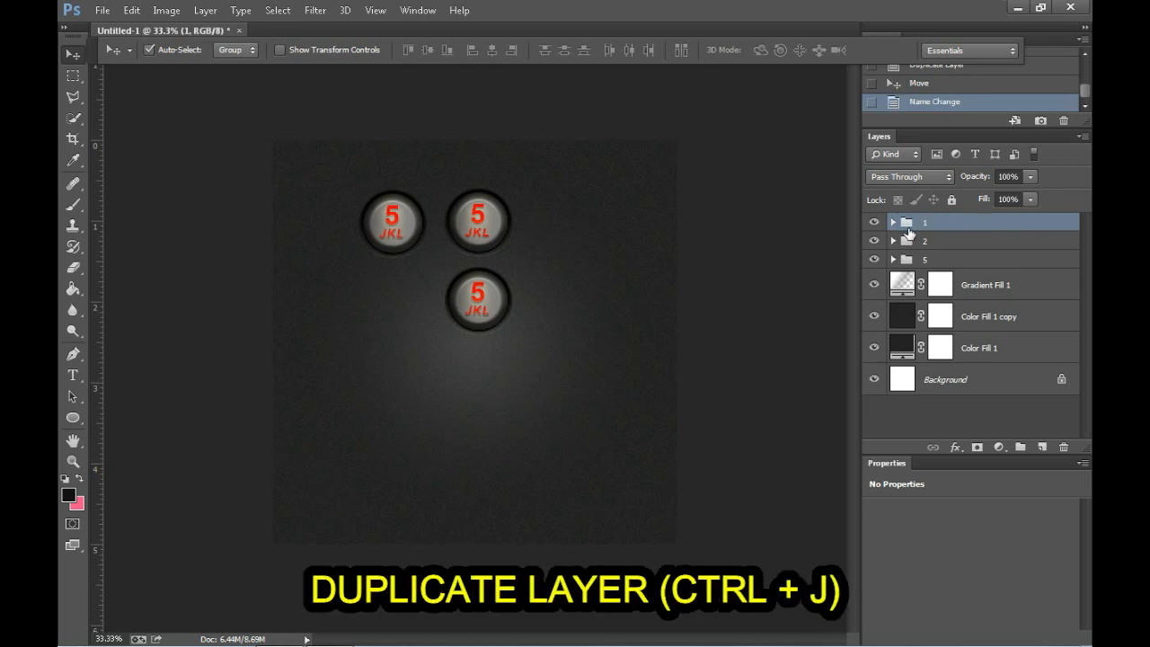
Step: Duplicate the "1" group, place the copy directly below it beside key 5, and rename it "4"
key(ctrl+j)
drag(393, 225, 392, 302)
double_click(924, 228)
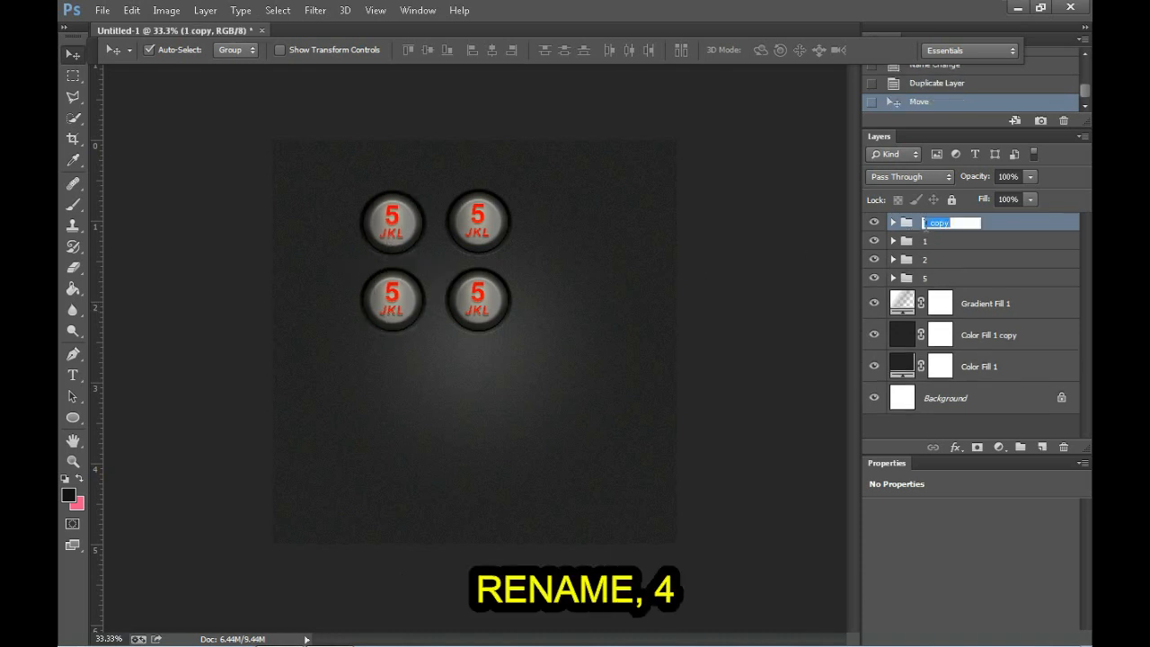
text(4)
key(Return)
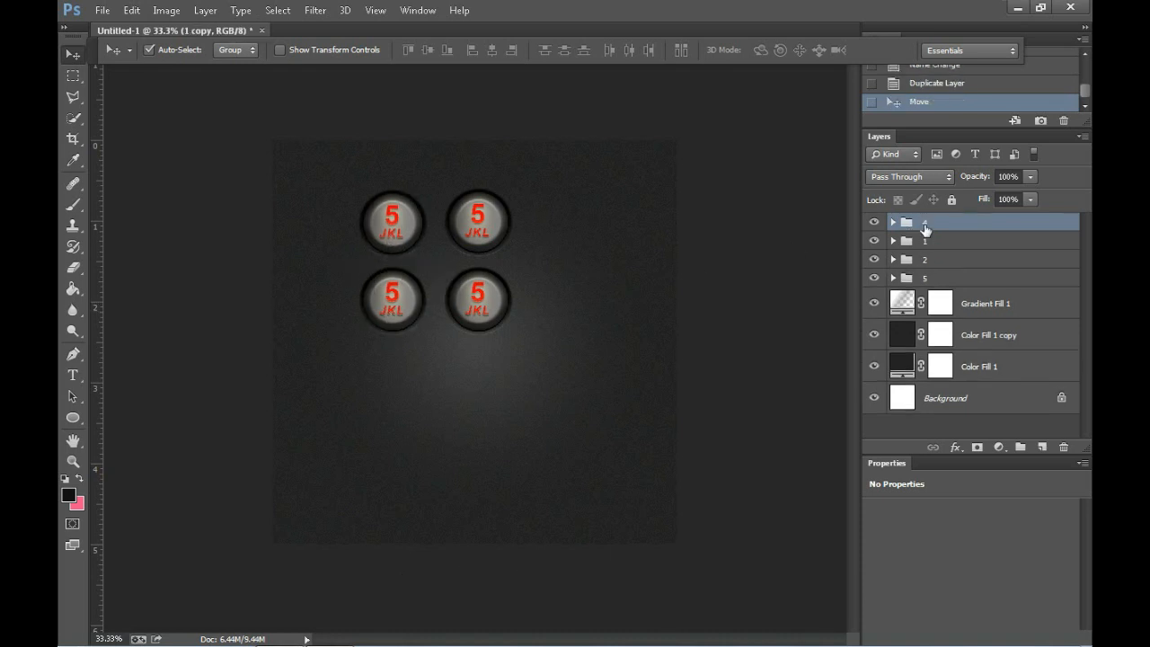
Step: Duplicate the "4" group, place the copy below it in a third row, and rename it "7"
key(ctrl+j)
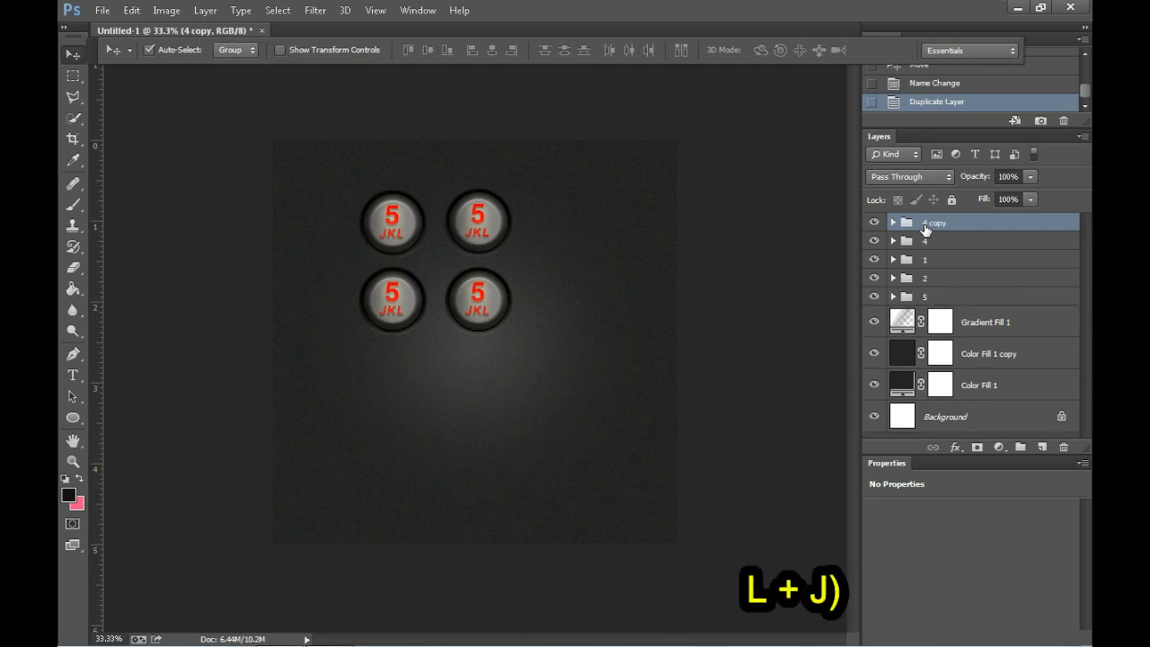
drag(382, 327, 382, 409)
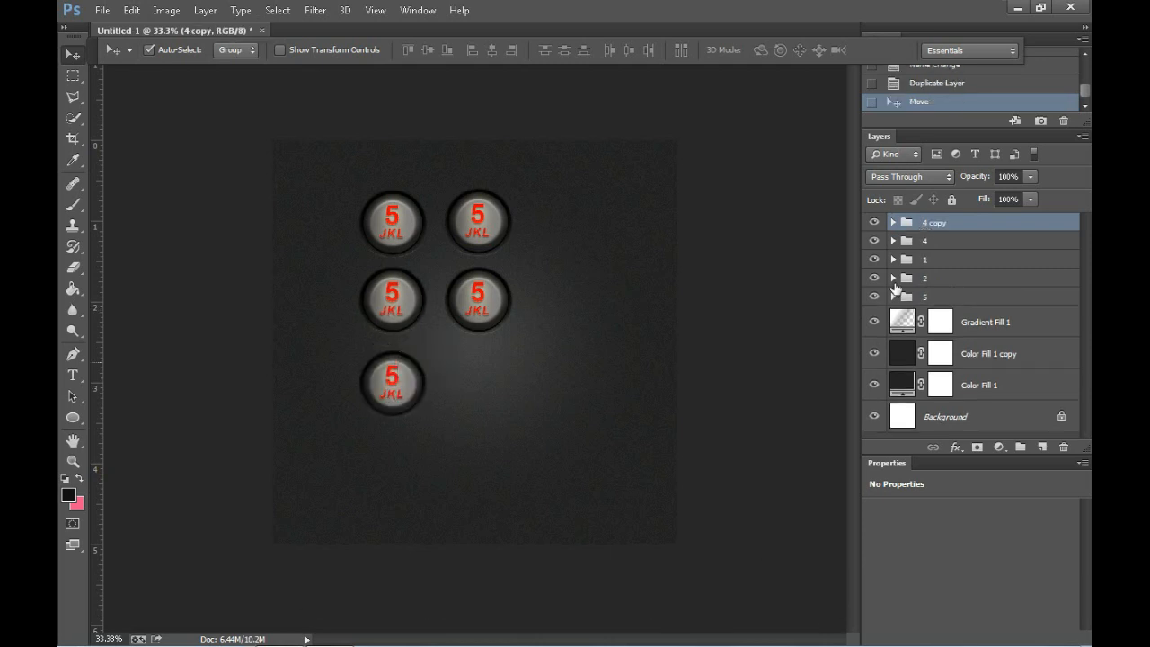
double_click(933, 223)
text(7)
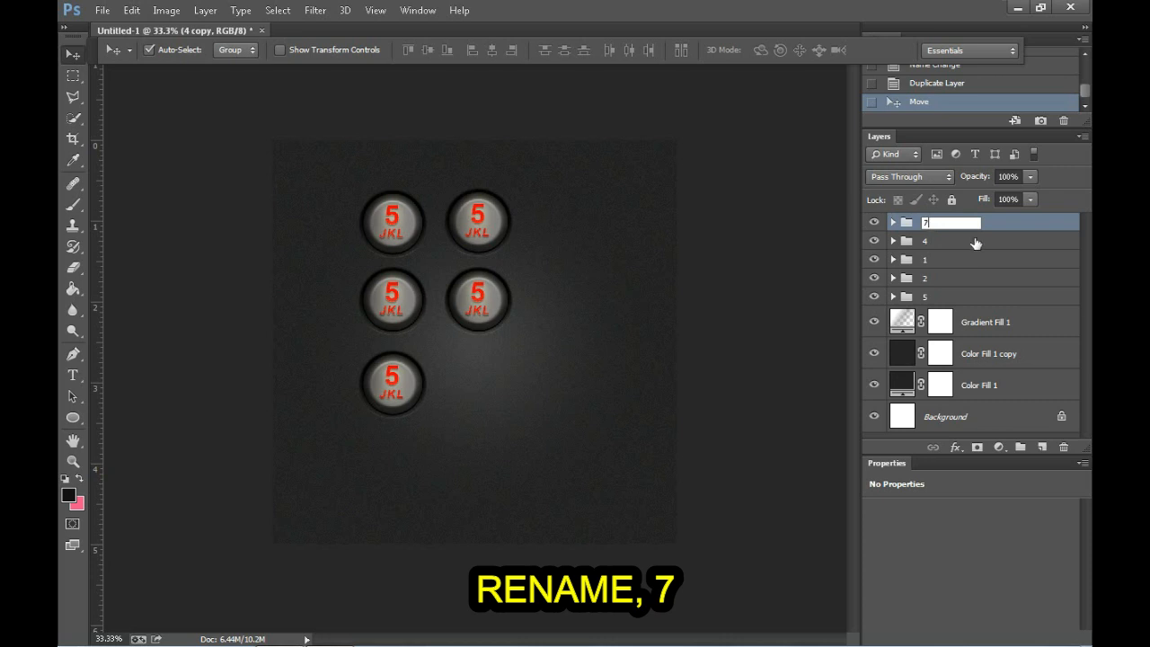
key(Return)
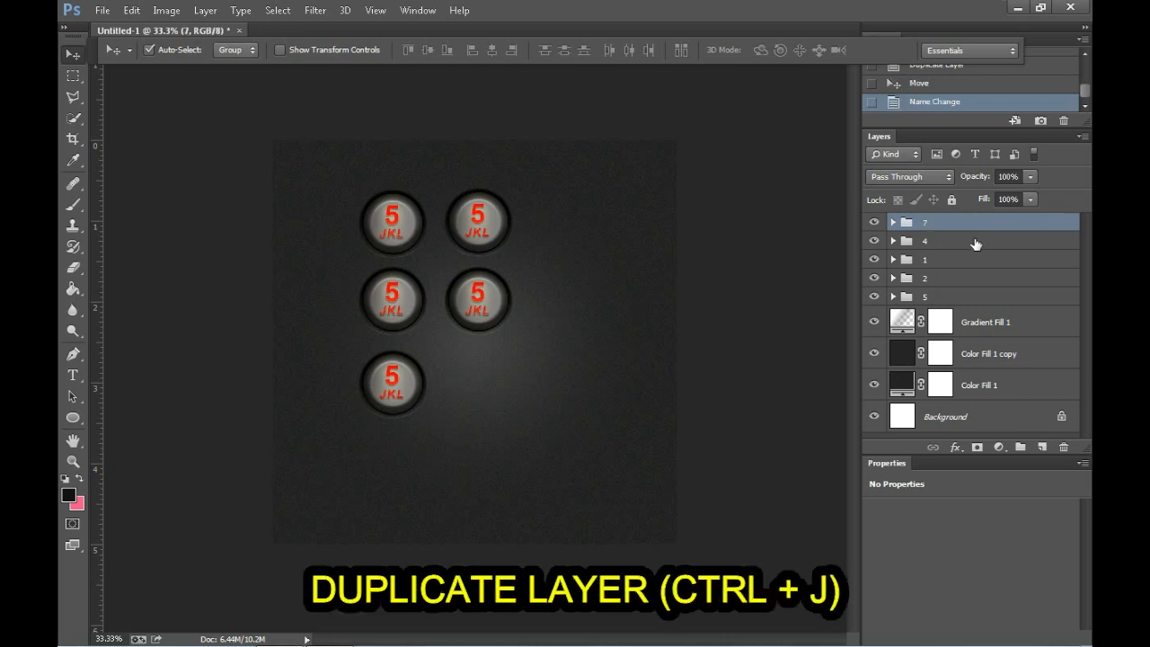
Step: Duplicate the "7" group, place the copy to its right below key 5, and rename it "8"
key(ctrl+j)
drag(380, 393, 477, 389)
double_click(935, 223)
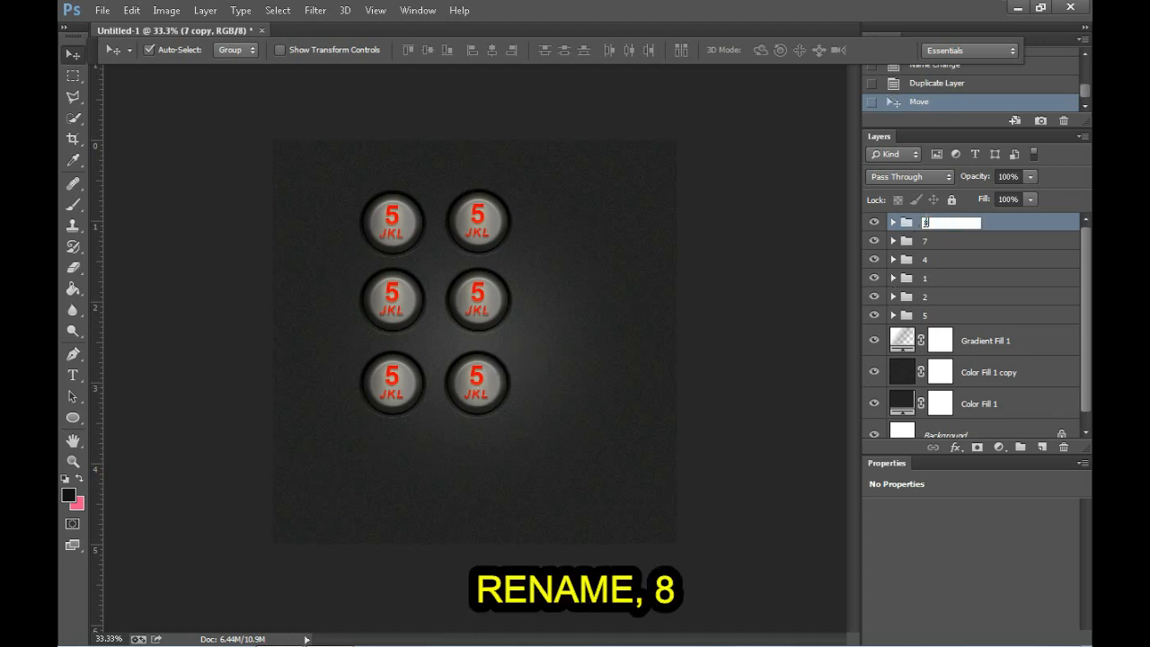
key(Return)
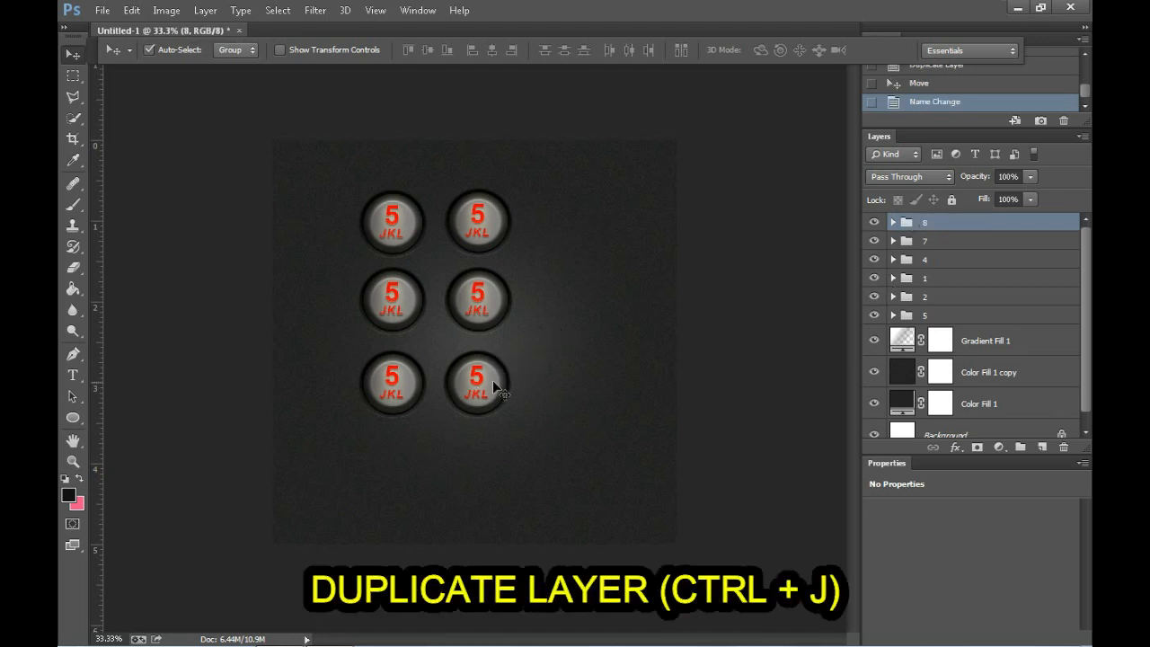
Step: Duplicate the "8" group, place the copy to its right in the third row, and rename it "9"
key(ctrl+j)
drag(490, 382, 552, 397)
double_click(934, 223)
text(9)
key(Return)
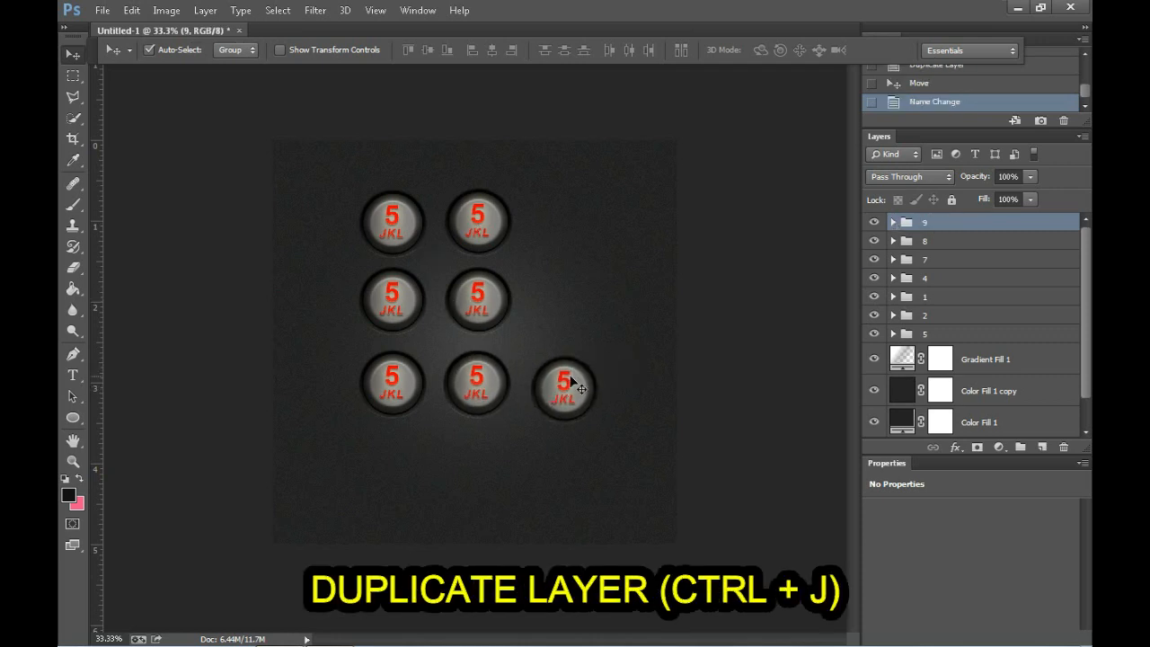
Step: Duplicate the "9" group, place the copy above it in line with key 5, and rename it "6"
key(ctrl+j)
drag(566, 383, 567, 302)
double_click(935, 223)
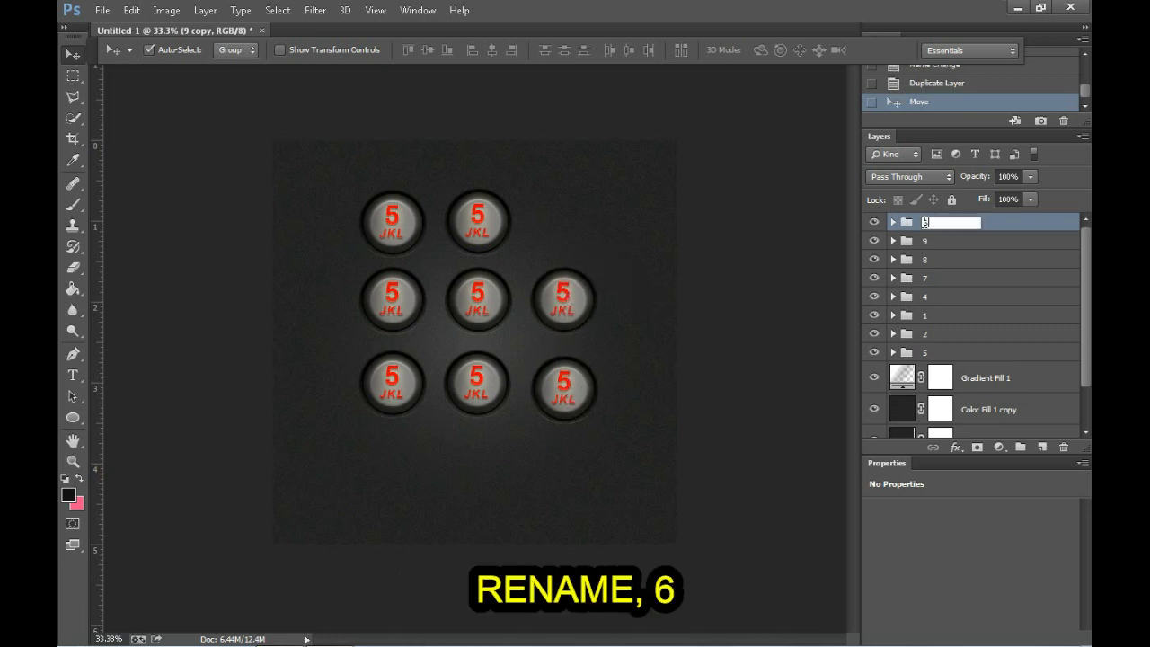
key(Return)
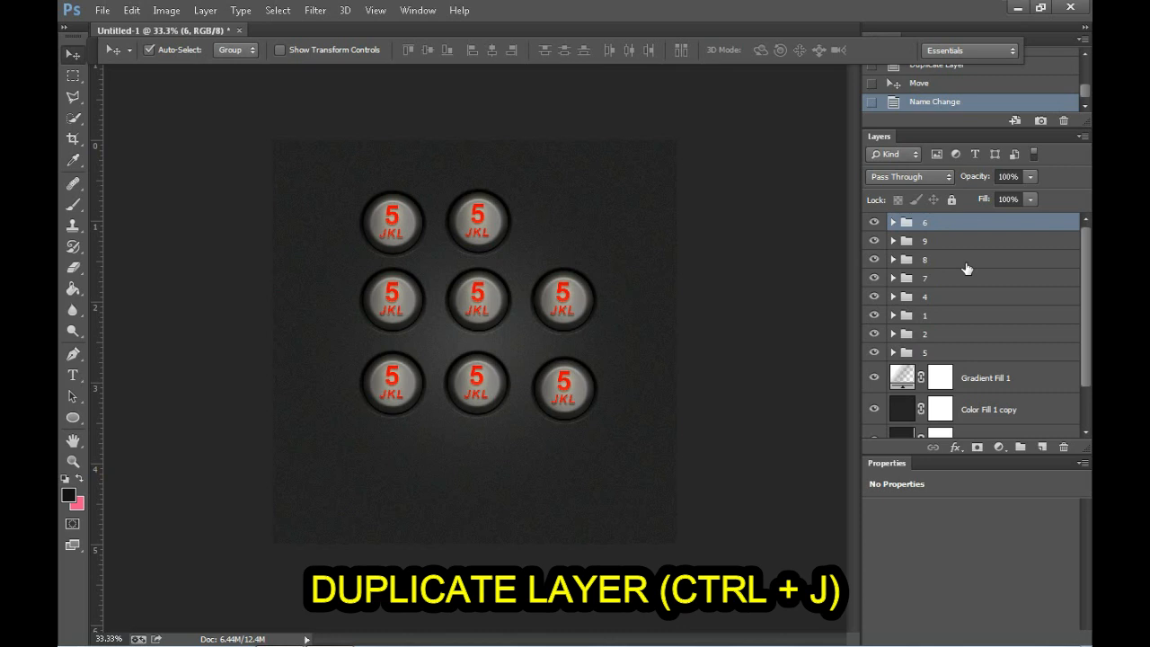
Step: Duplicate the "6" group, place the copy above it in line with the first row, and rename it "3"
key(ctrl+j)
drag(559, 310, 559, 227)
double_click(935, 222)
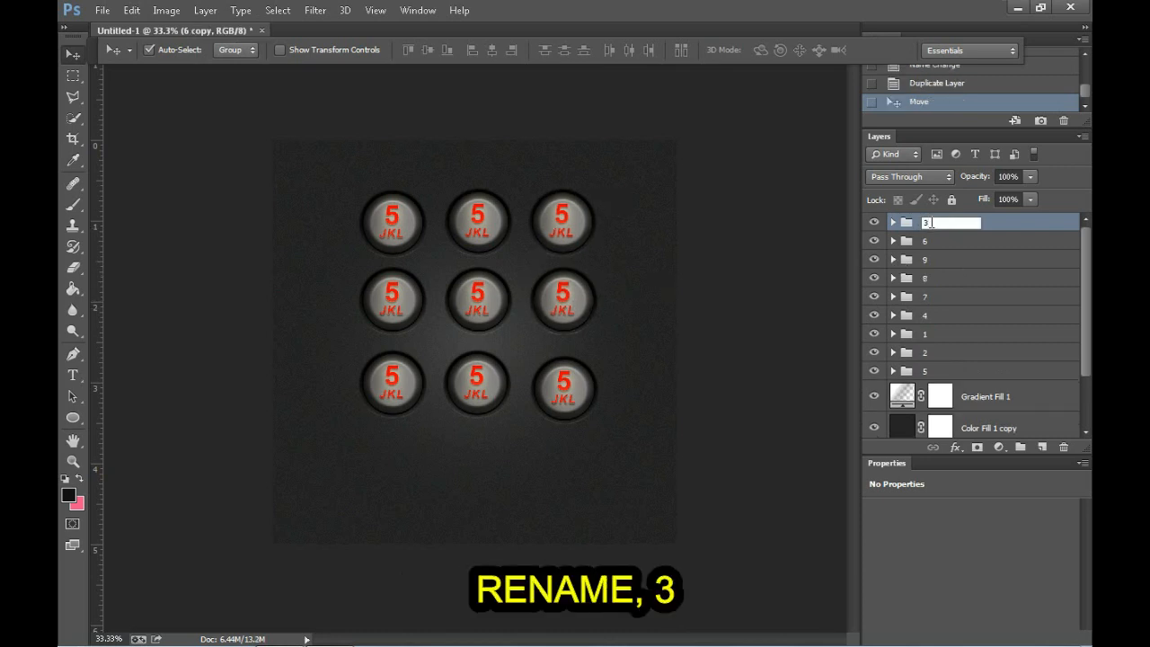
key(Return)
Step: Duplicate the "7" group, place the copy below it in a fourth row, and rename it "*"
click(379, 382)
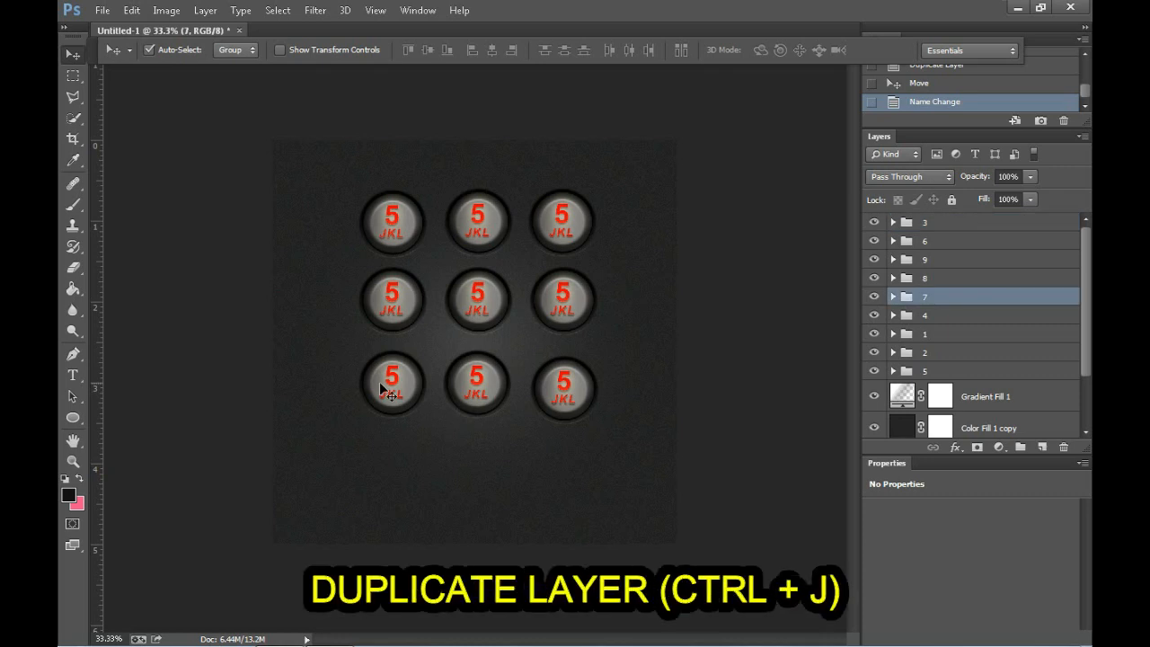
key(ctrl+j)
drag(379, 382, 385, 474)
double_click(935, 297)
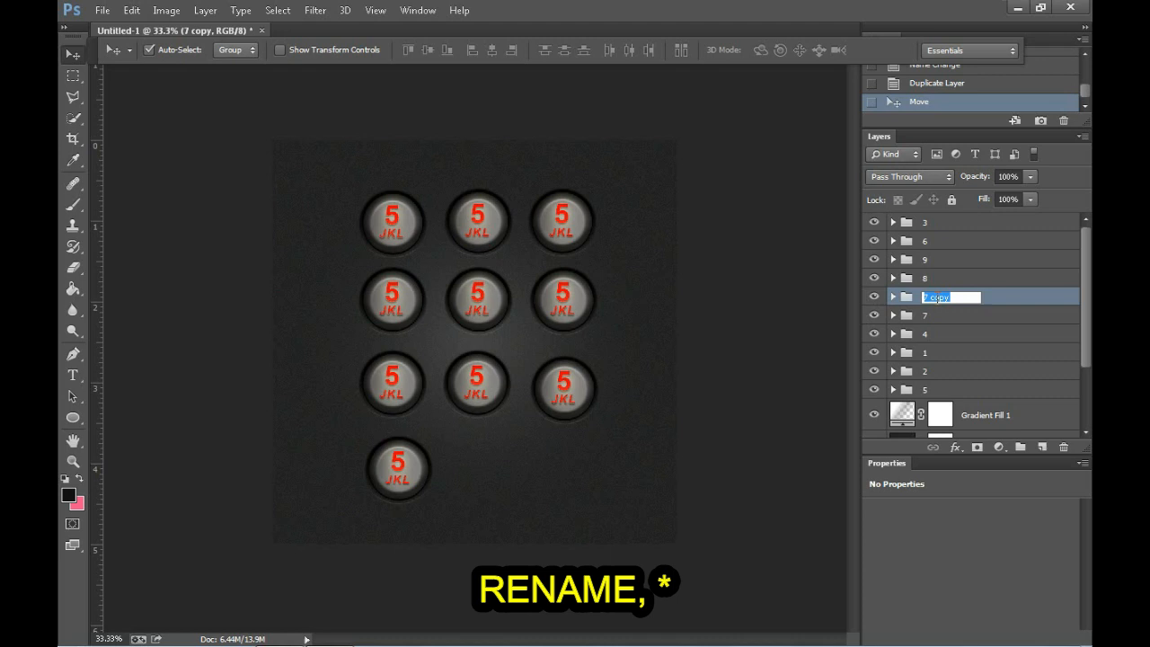
text(*)
key(Return)
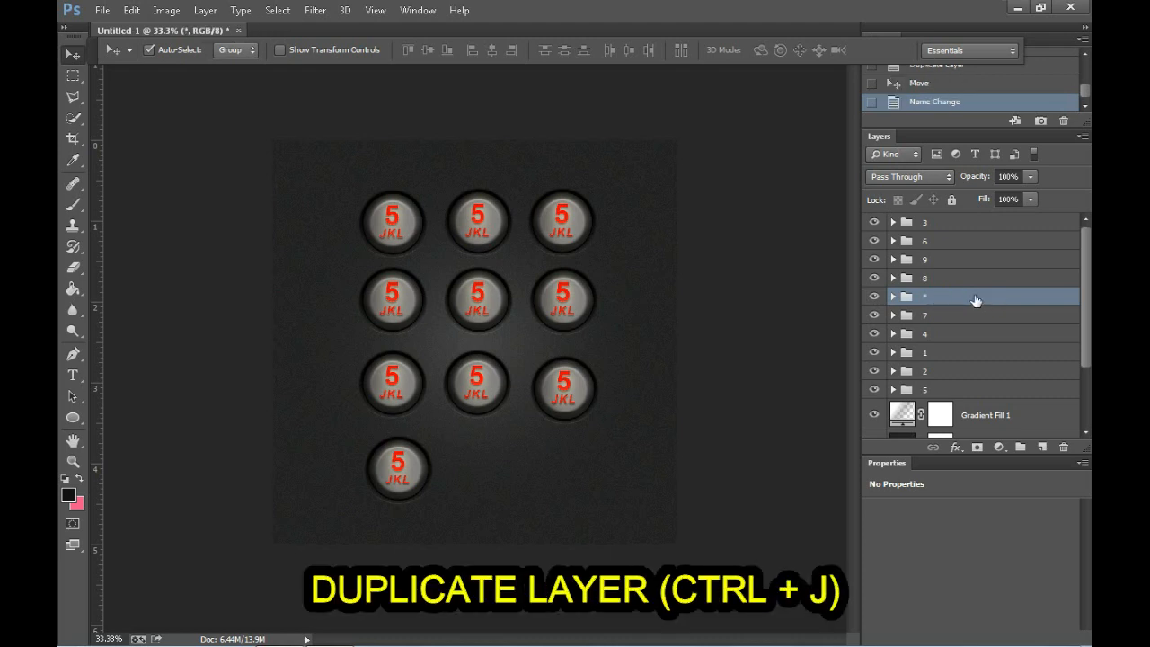
Step: Duplicate the "*" group, place the copy to its right below key 8, and rename it "0"
key(ctrl+j)
drag(400, 469, 480, 476)
double_click(935, 297)
text(0)
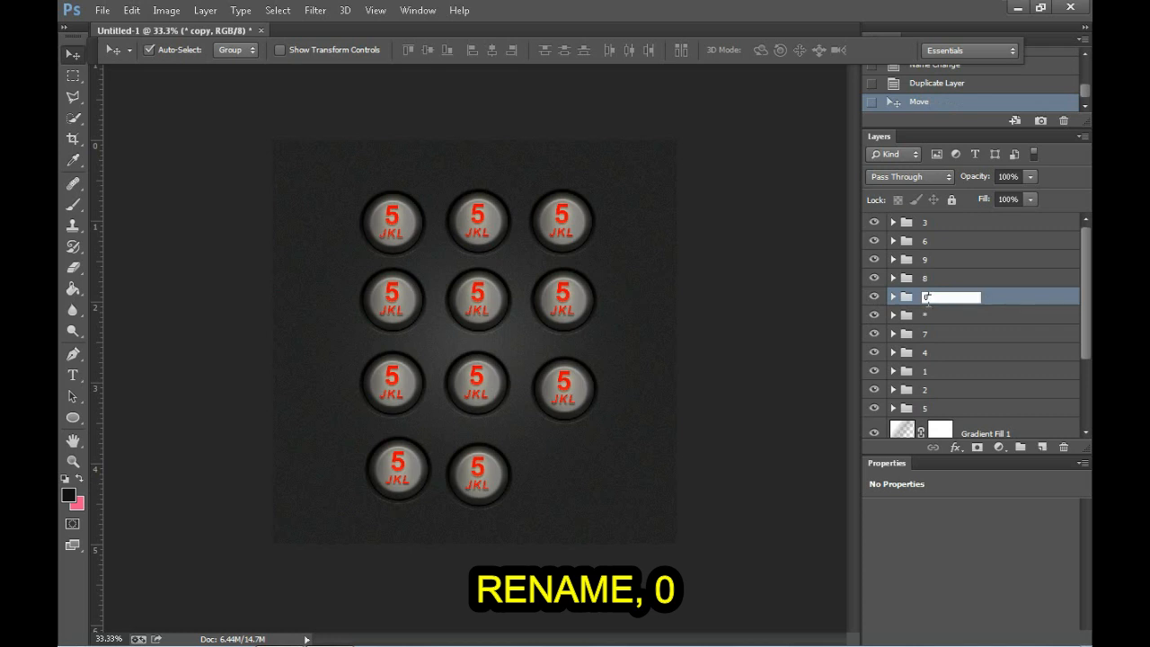
key(Return)
Step: Duplicate the "0" group, place the copy to its right below key 9, and rename it "#"
key(ctrl+j)
drag(469, 468, 555, 474)
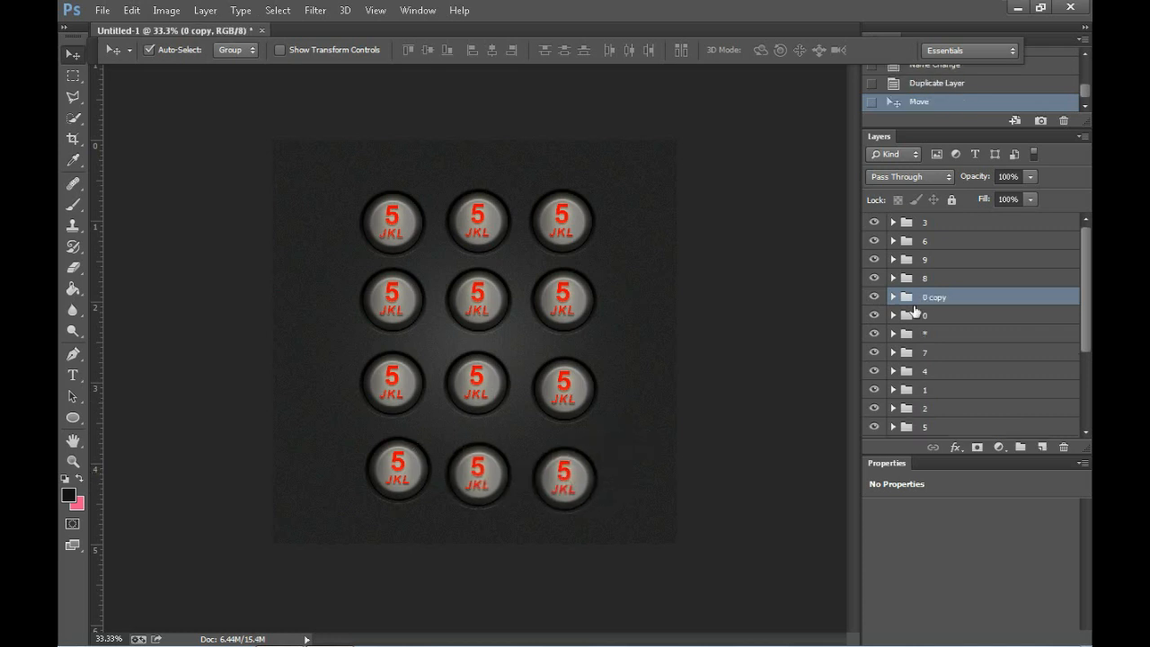
double_click(933, 298)
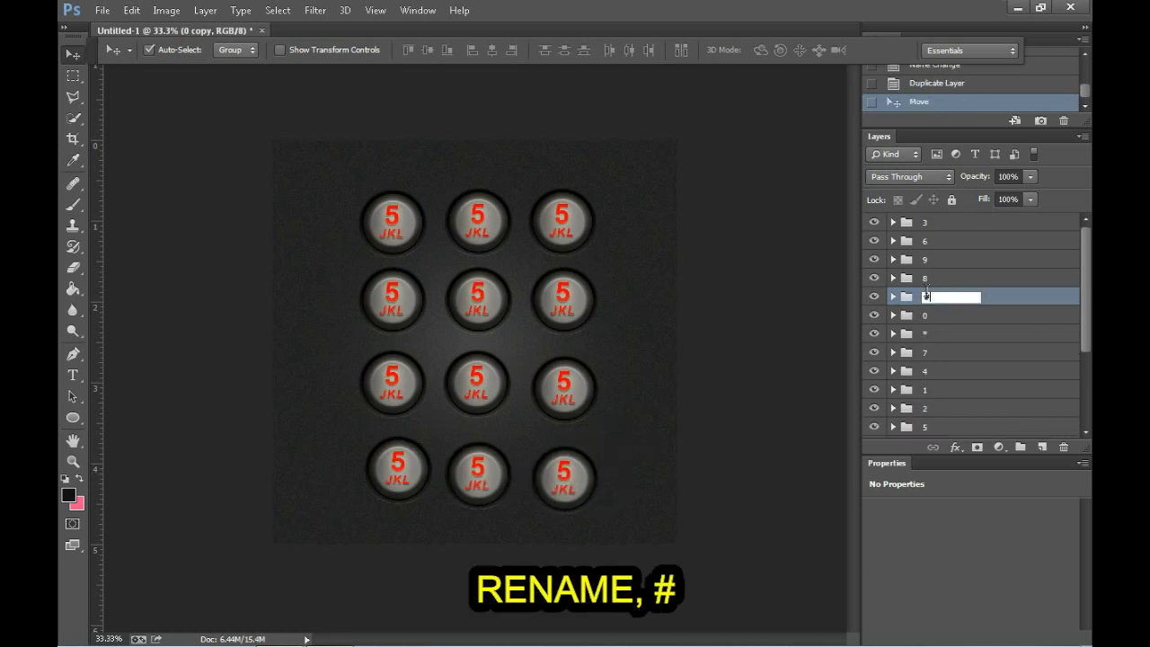
text(#)
key(Return)
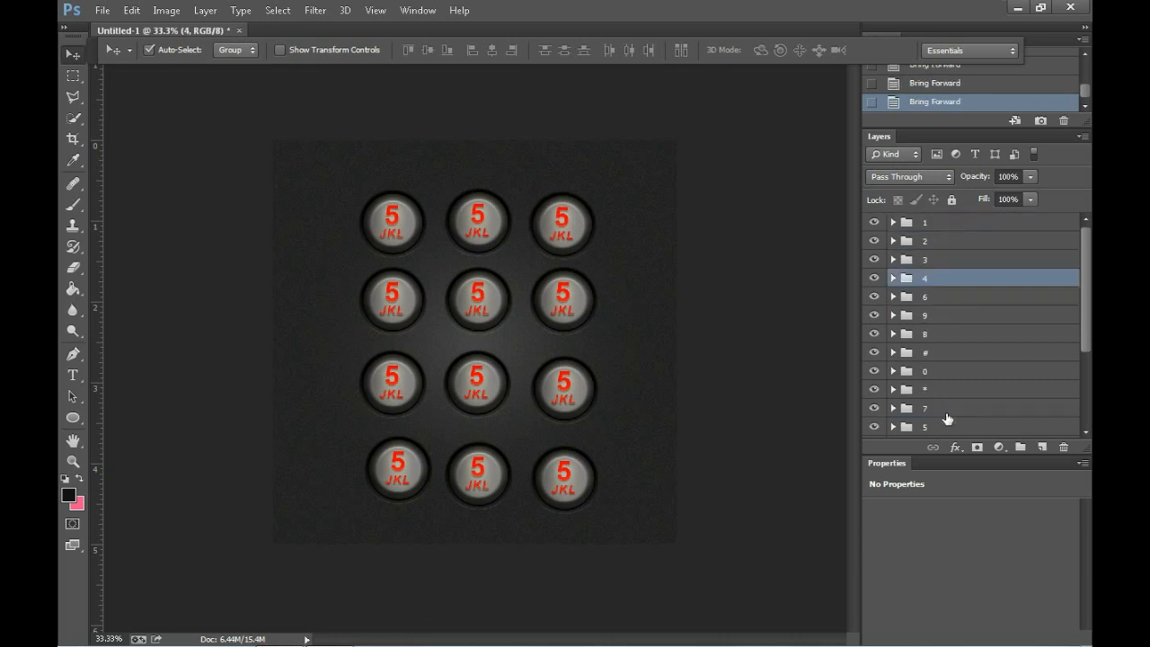
Step: Reorder the groups beneath group "4" in the layer stack into the sequence 5, 6, 7, 8, 9, *, 0, #
click(947, 426)
key(ctrl+])
key(ctrl+])
key(ctrl+])
key(ctrl+])
key(ctrl+])
key(ctrl+])
key(ctrl+])
click(941, 431)
key(ctrl+])
key(ctrl+])
key(ctrl+])
key(ctrl+])
key(ctrl+])
click(980, 371)
key(ctrl+])
click(952, 431)
key(ctrl+])
key(ctrl+])
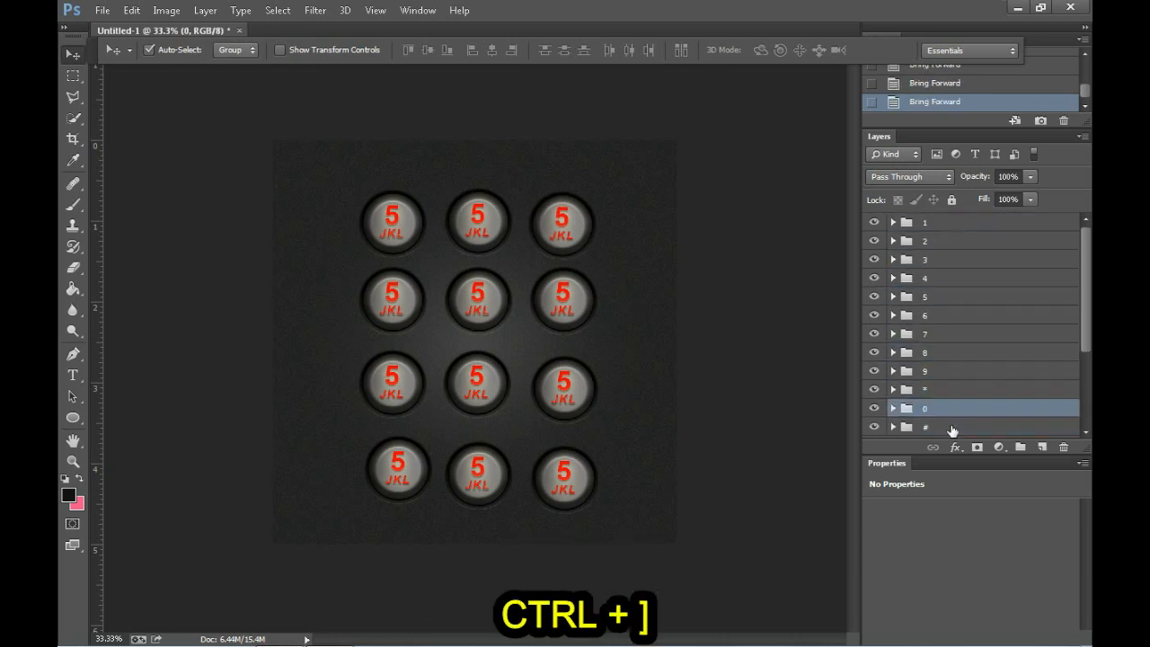
Step: Expand group "1" and change the text of its number highlight layer to "1"
click(949, 226)
click(893, 223)
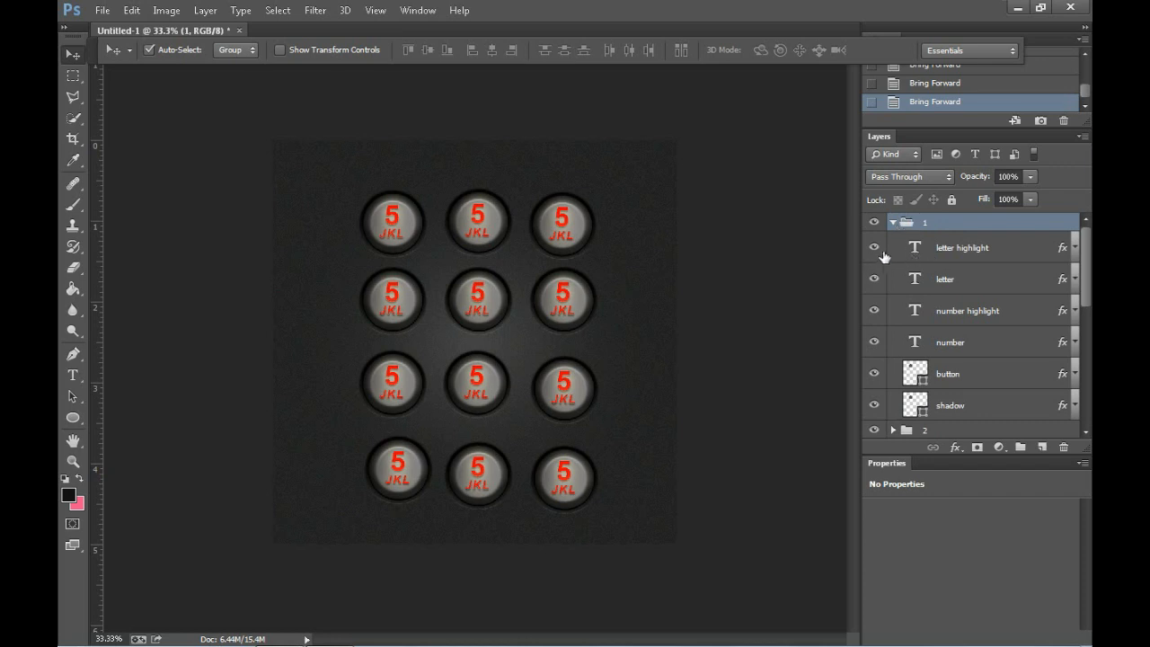
click(955, 257)
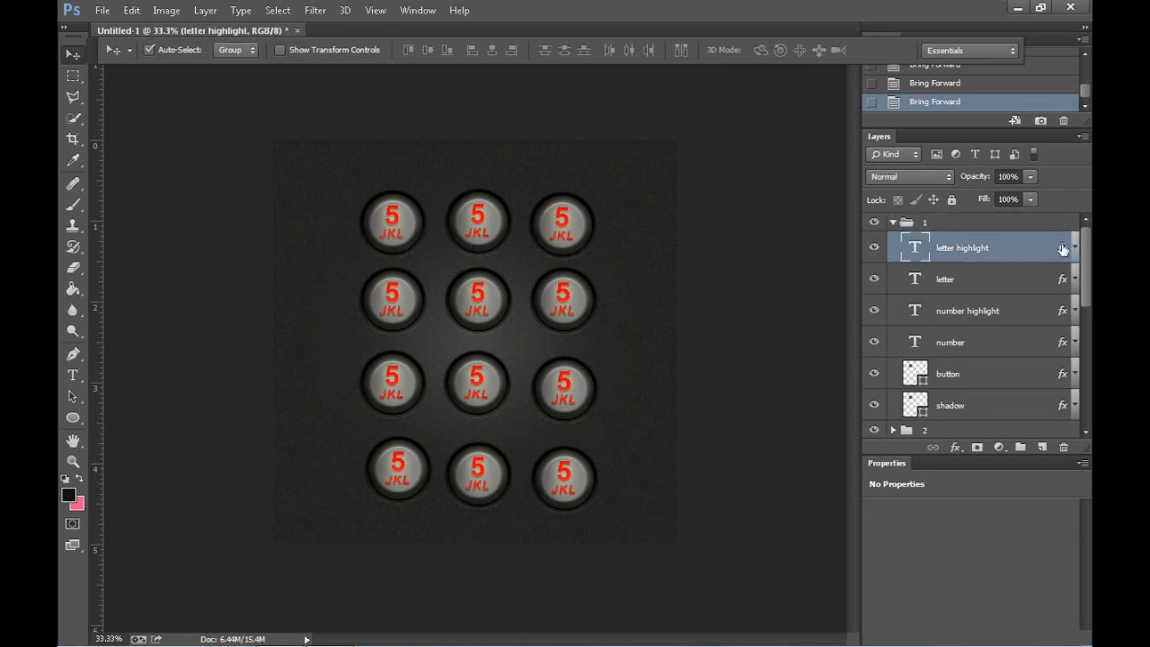
click(1074, 248)
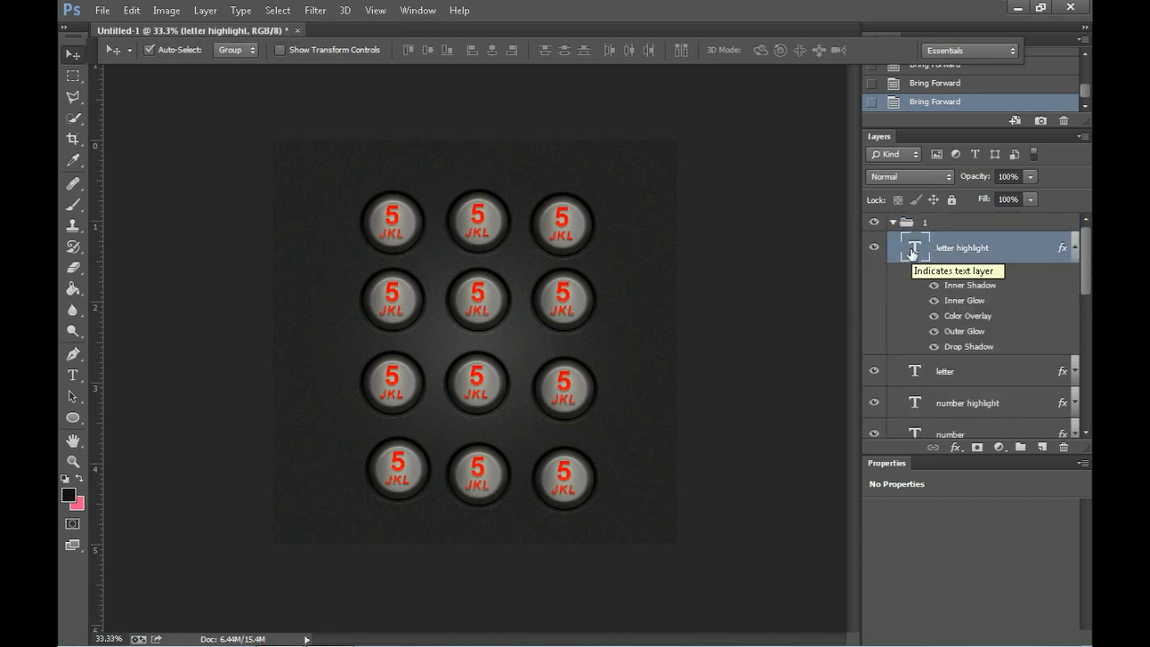
click(73, 375)
click(392, 214)
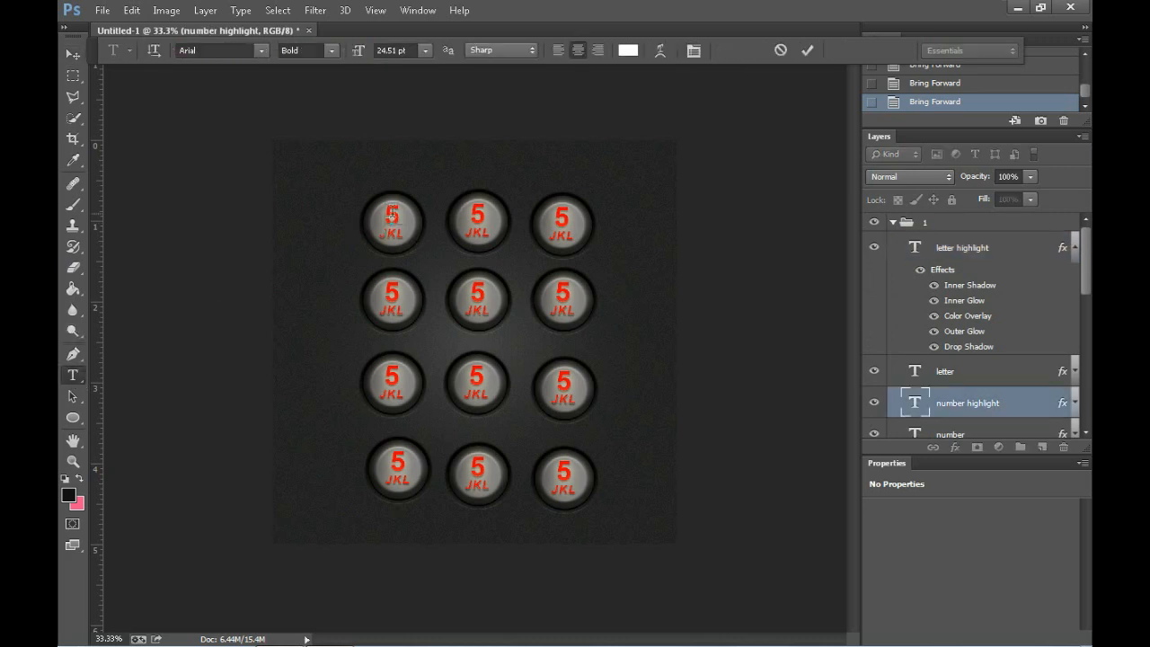
key(ctrl+a)
text(1)
click(74, 56)
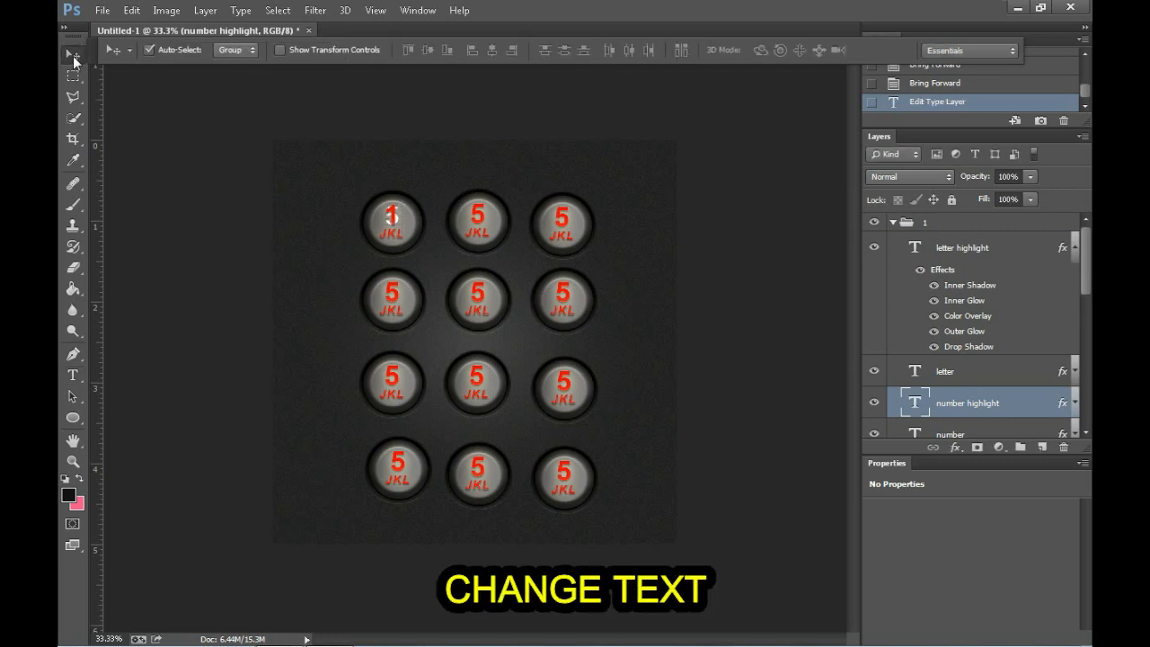
Step: Hide group "1"'s number highlight layer and change the text of its number layer to "1"
click(875, 405)
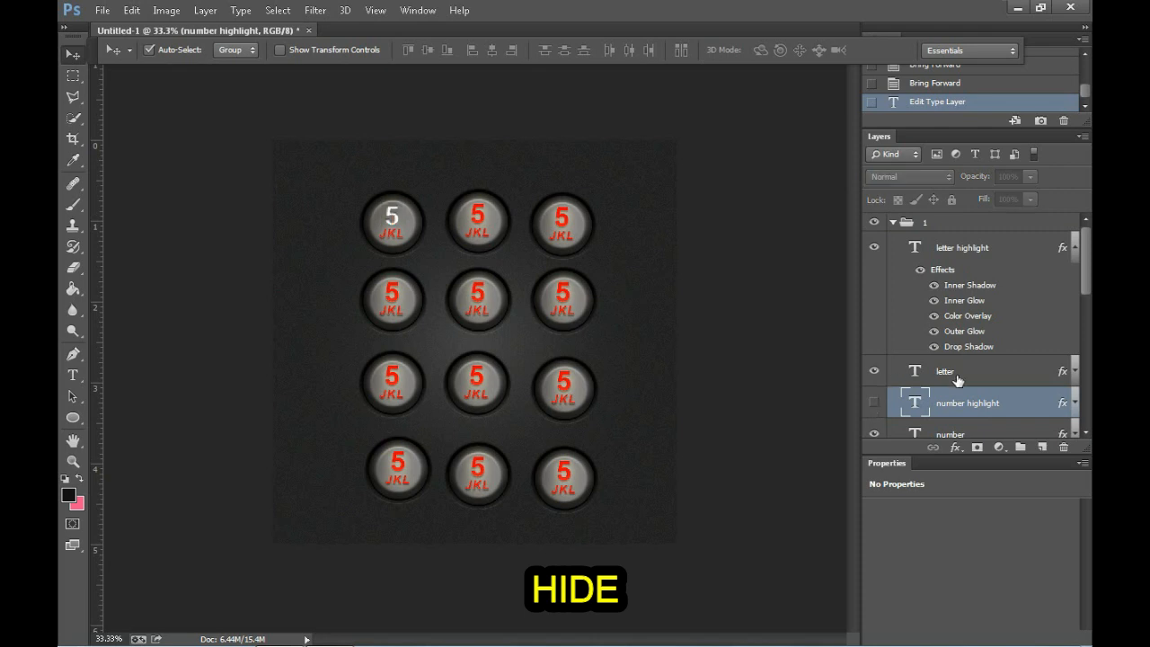
click(912, 373)
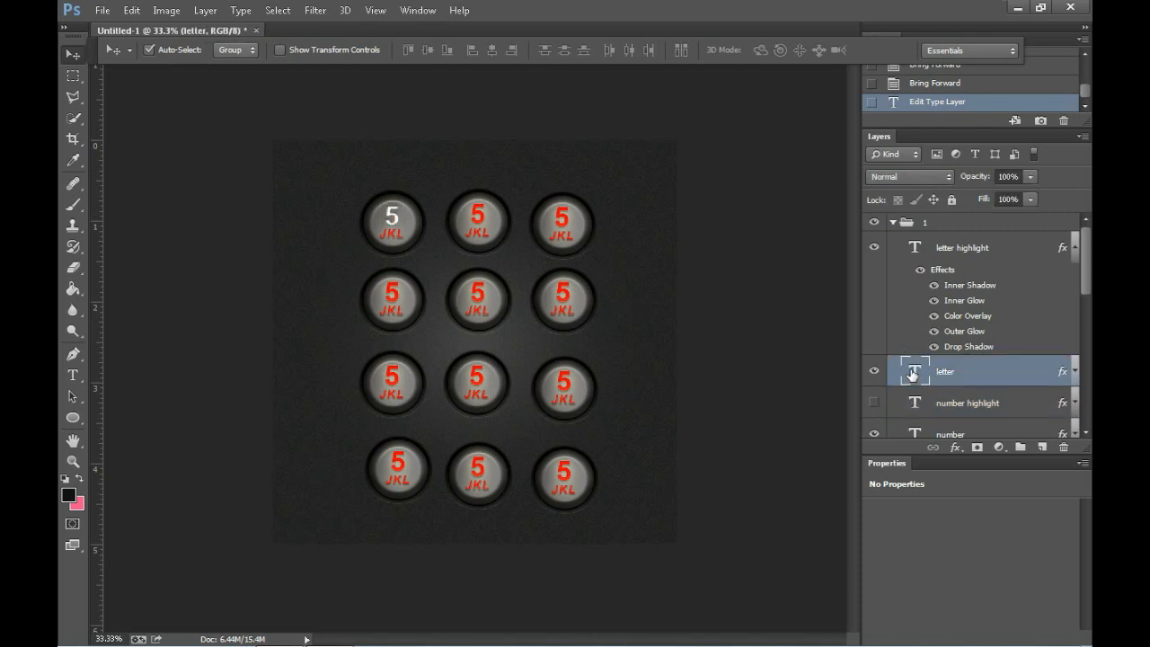
click(73, 374)
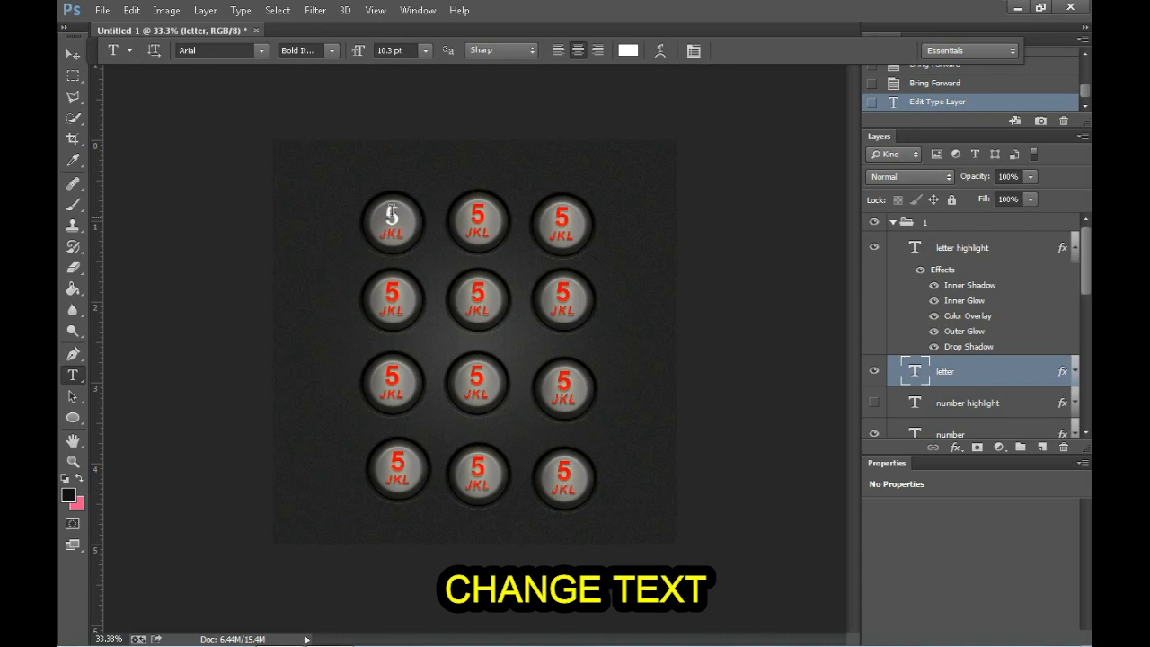
double_click(391, 216)
text(1)
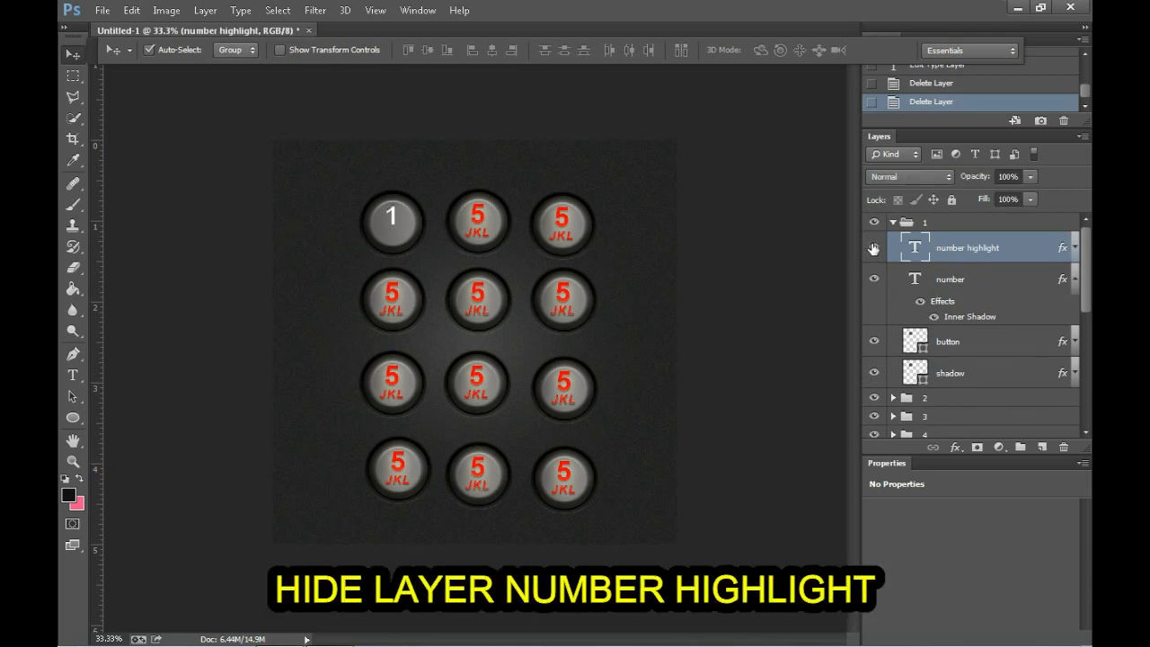
Step: Delete the letter and letter highlight layers from group "1", keeping its number highlight layer hidden
click(873, 248)
click(873, 248)
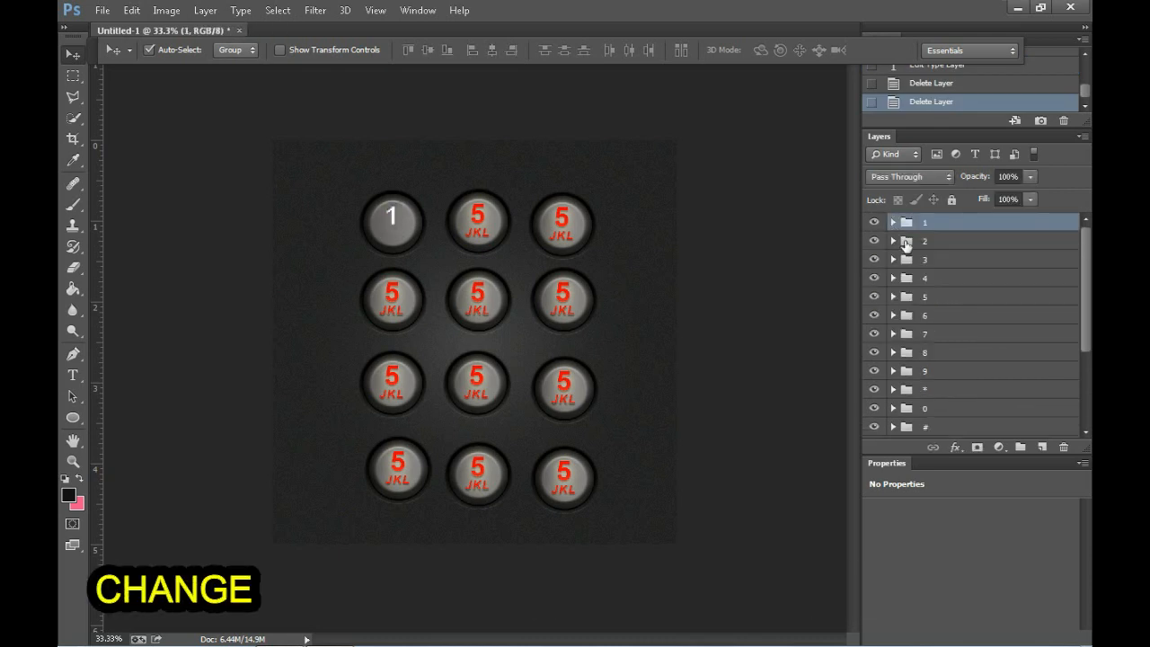
Step: Move group "2"'s number highlight layer above its letter layer and change its text to "2"
click(893, 240)
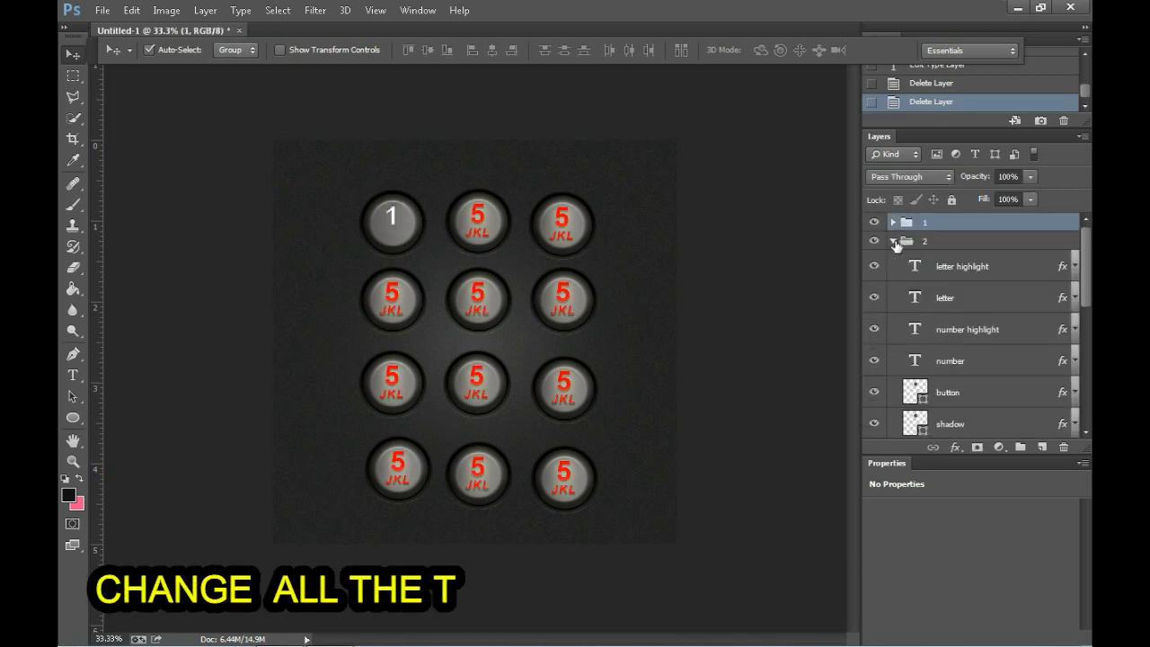
drag(899, 330, 897, 295)
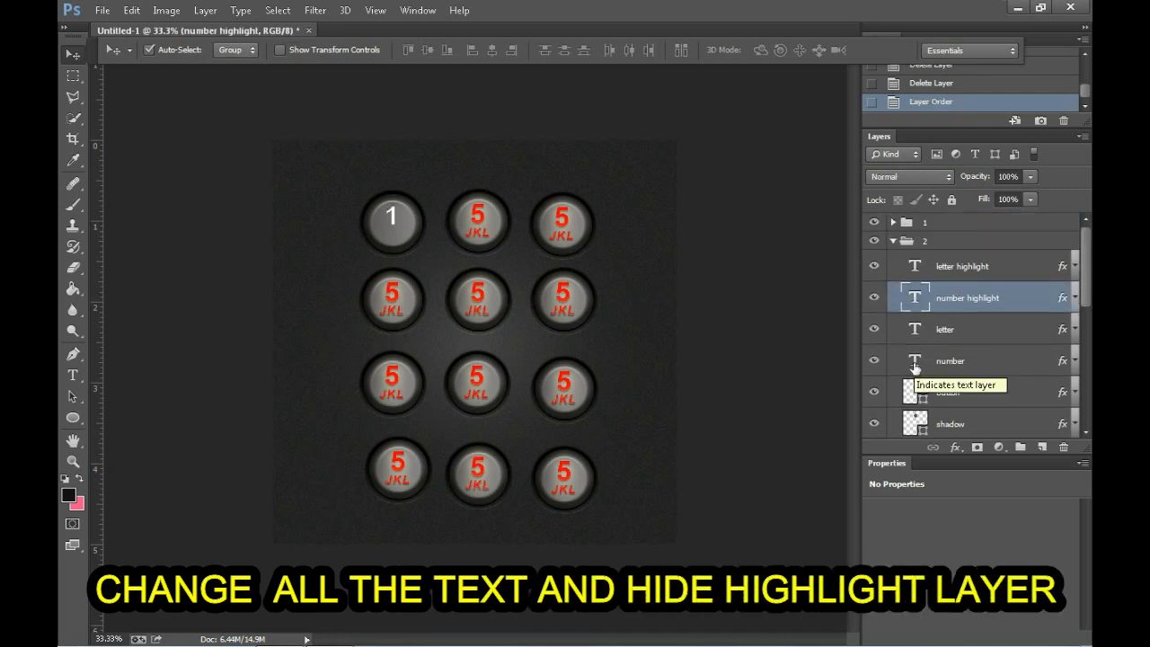
click(72, 375)
drag(467, 218, 497, 220)
text(2)
Step: Hide group "2"'s number highlight layer and change the text of its number layer to "2"
click(874, 298)
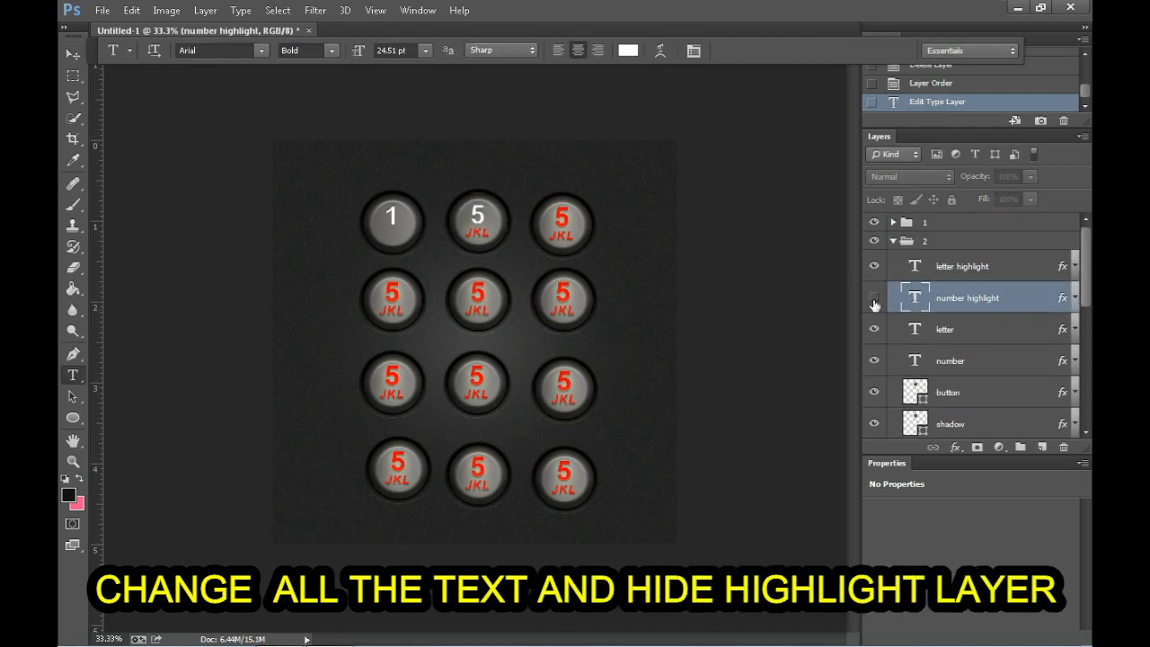
click(944, 361)
click(899, 329)
Step: Change the text of group "2"'s letter highlight layer to "ABC" and hide that layer
drag(461, 235, 512, 237)
key(BackSpace)
text(ABC)
key(ctrl+Return)
click(895, 267)
key(v)
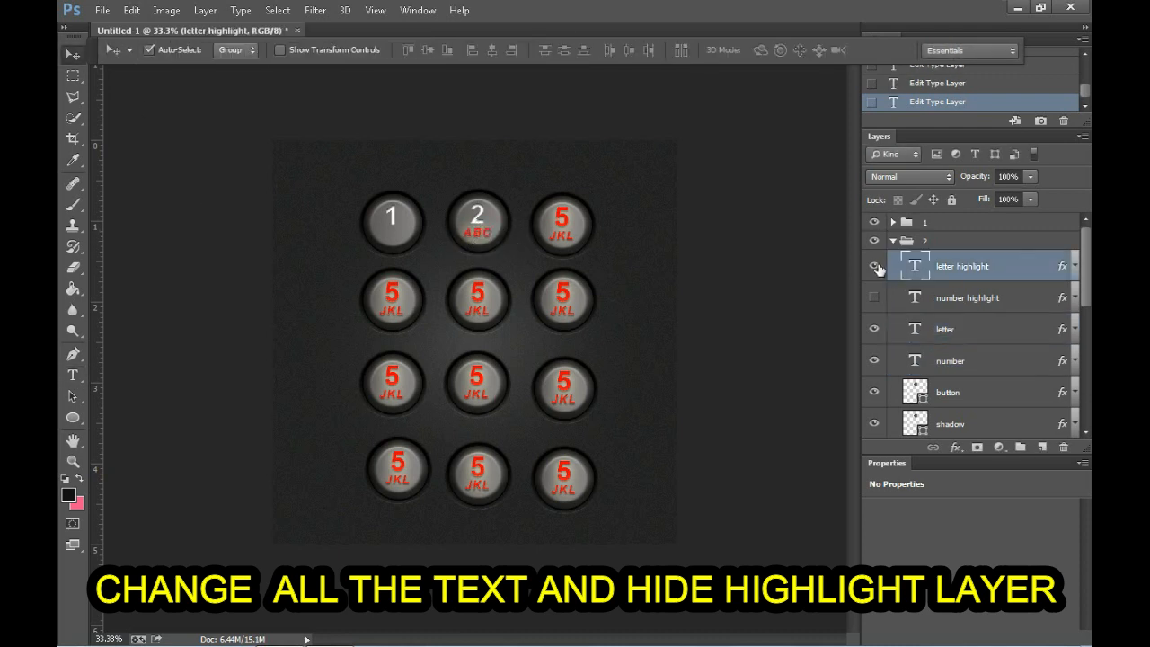
click(874, 267)
key(t)
click(474, 240)
click(77, 54)
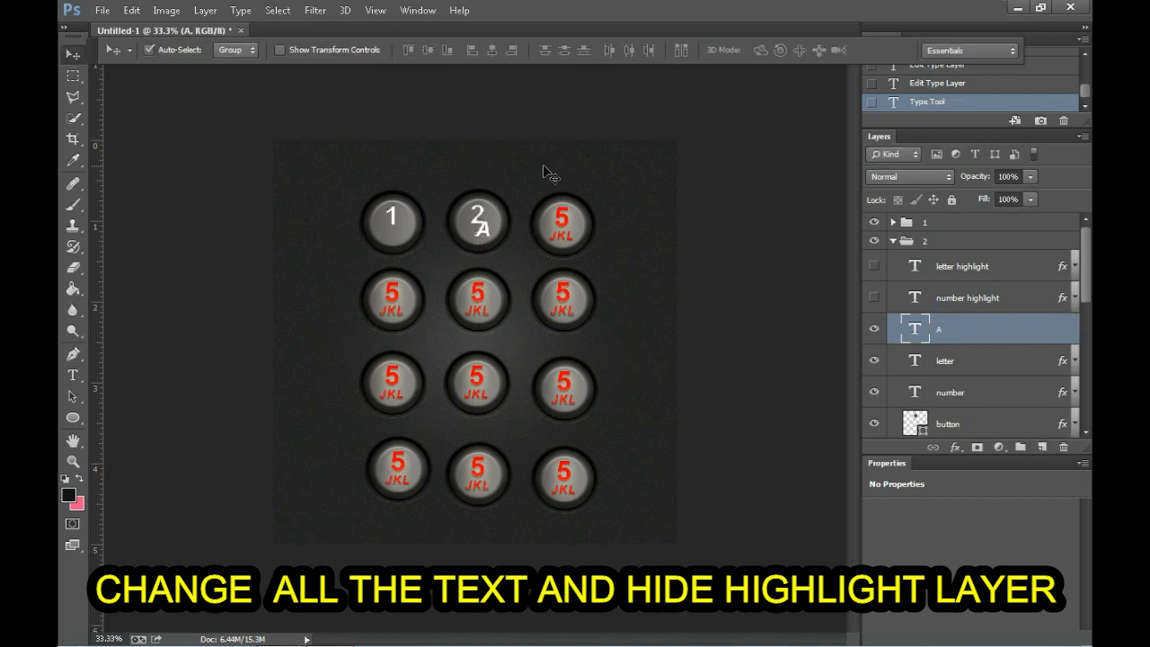
key(ctrl+z)
Step: Change the text of group "2"'s letter layer to "ABC"
click(924, 332)
key(t)
click(477, 236)
click(73, 55)
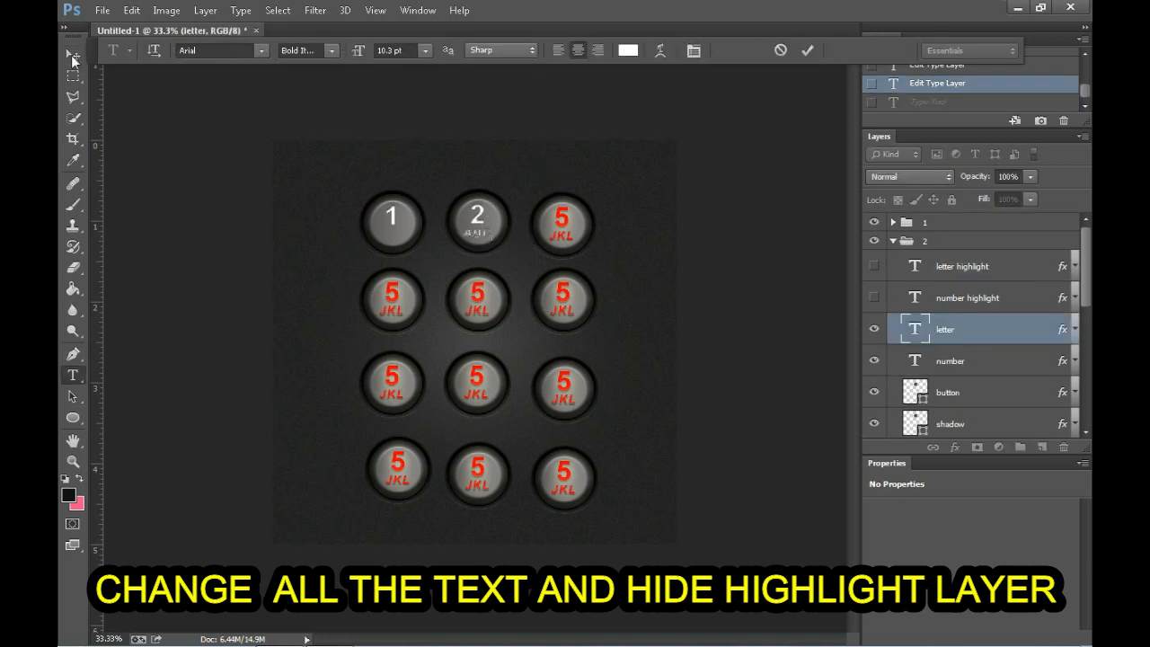
Step: Show both highlight layers of group "2" briefly to compare the lit and unlit labels, and hide them again
click(874, 297)
click(875, 267)
click(875, 267)
click(875, 298)
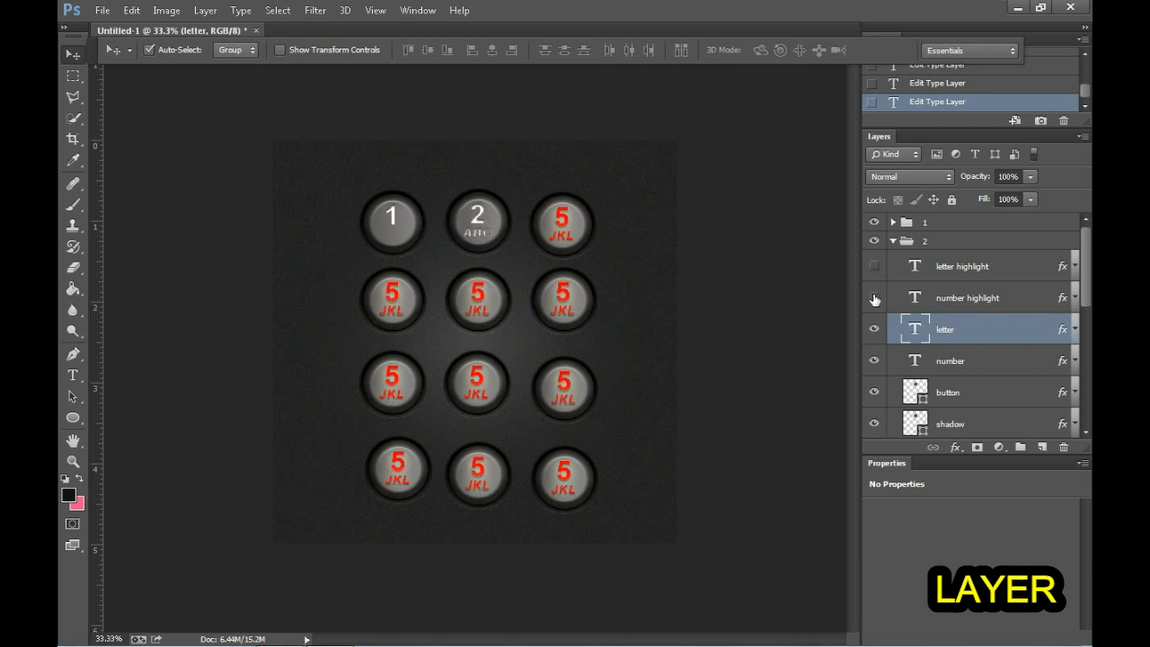
Step: Expand group "3", change its number highlight and number text to "3", and hide the number highlight layer
click(894, 241)
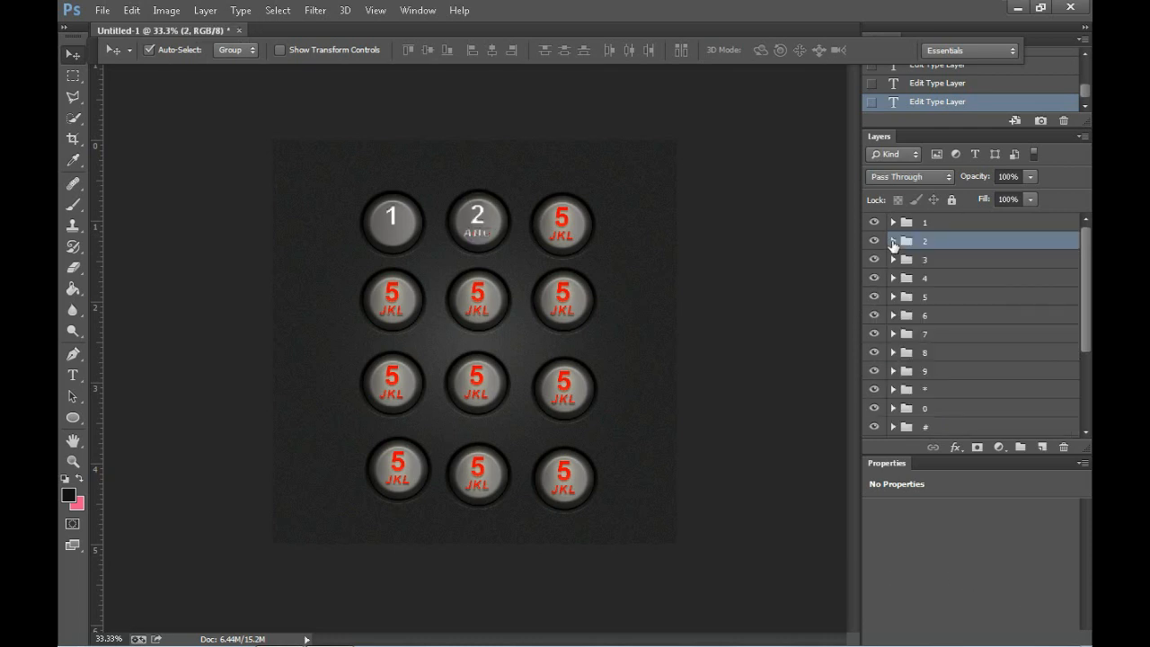
click(894, 260)
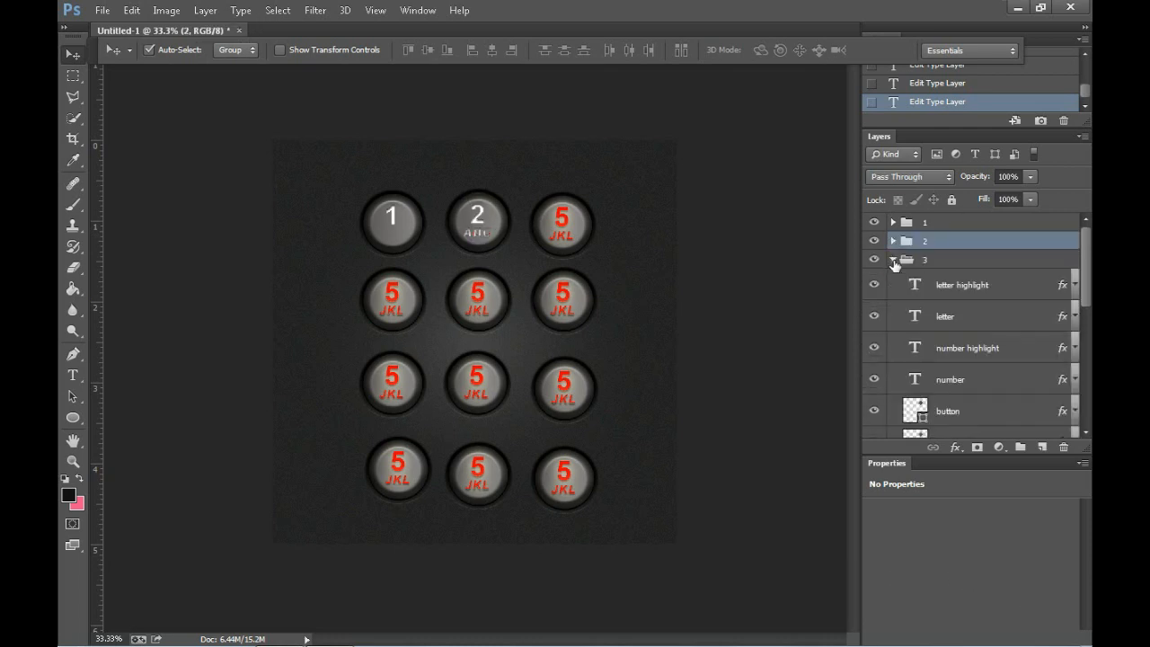
double_click(915, 350)
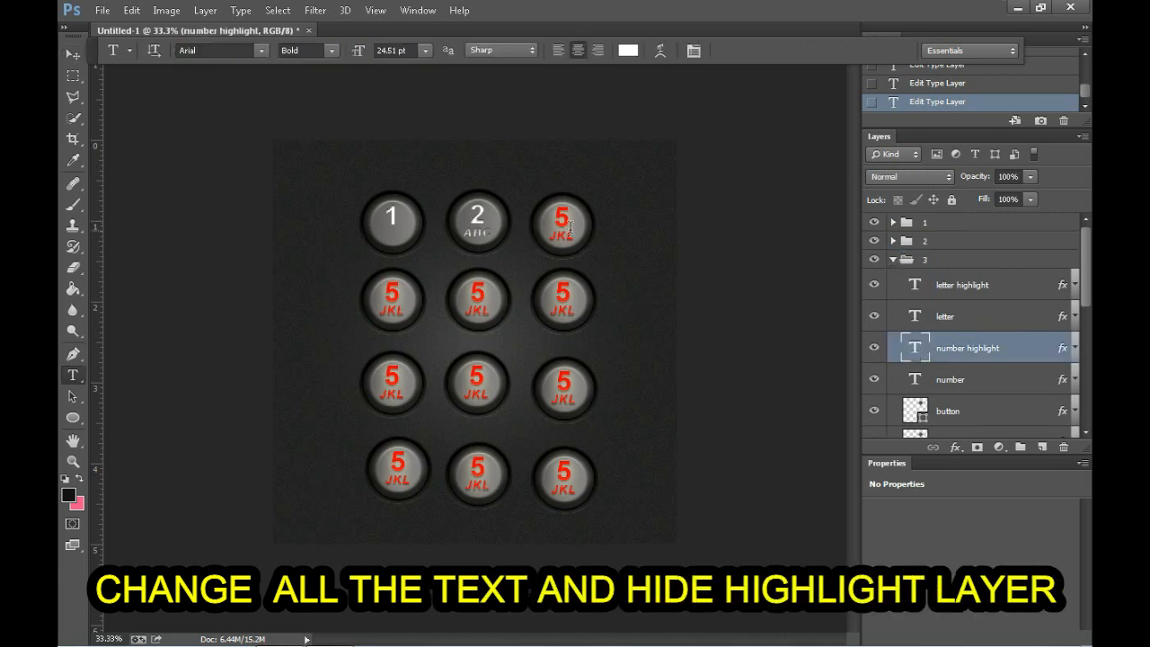
click(876, 349)
click(875, 349)
click(876, 350)
click(562, 218)
click(874, 381)
Step: Change group "3"'s letter label to "DEF" and hide its letter highlight layer
drag(558, 236, 580, 249)
click(874, 285)
text(D)
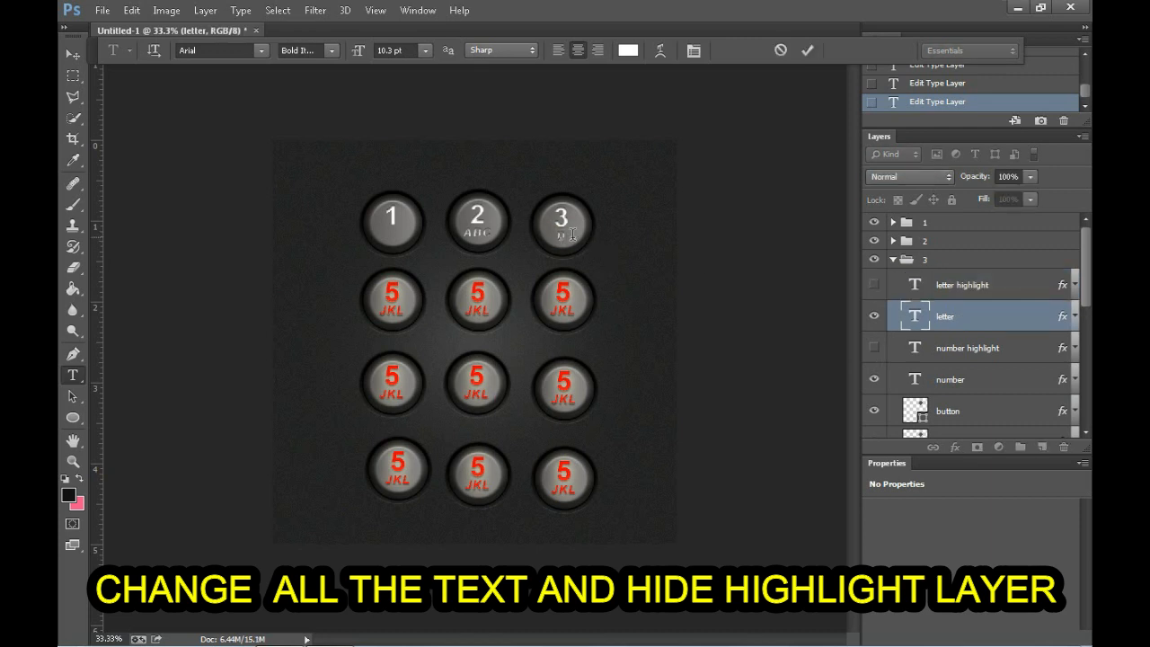
text(EF)
click(73, 55)
Step: Move group "3"'s number highlight layer directly beneath its letter highlight layer and collapse the group
drag(968, 348, 956, 303)
click(894, 260)
Step: Expand group "4", change its number highlight and number text to "4", and hide the number highlight layer
click(908, 280)
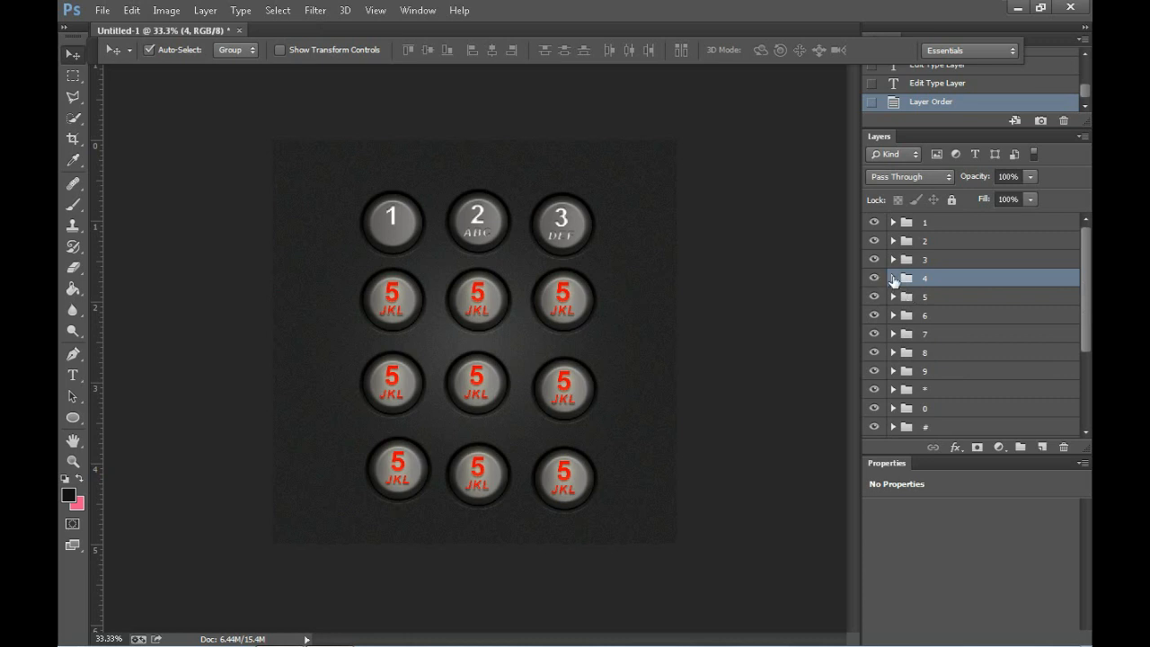
click(894, 277)
scroll(892, 311, down, 1)
key(t)
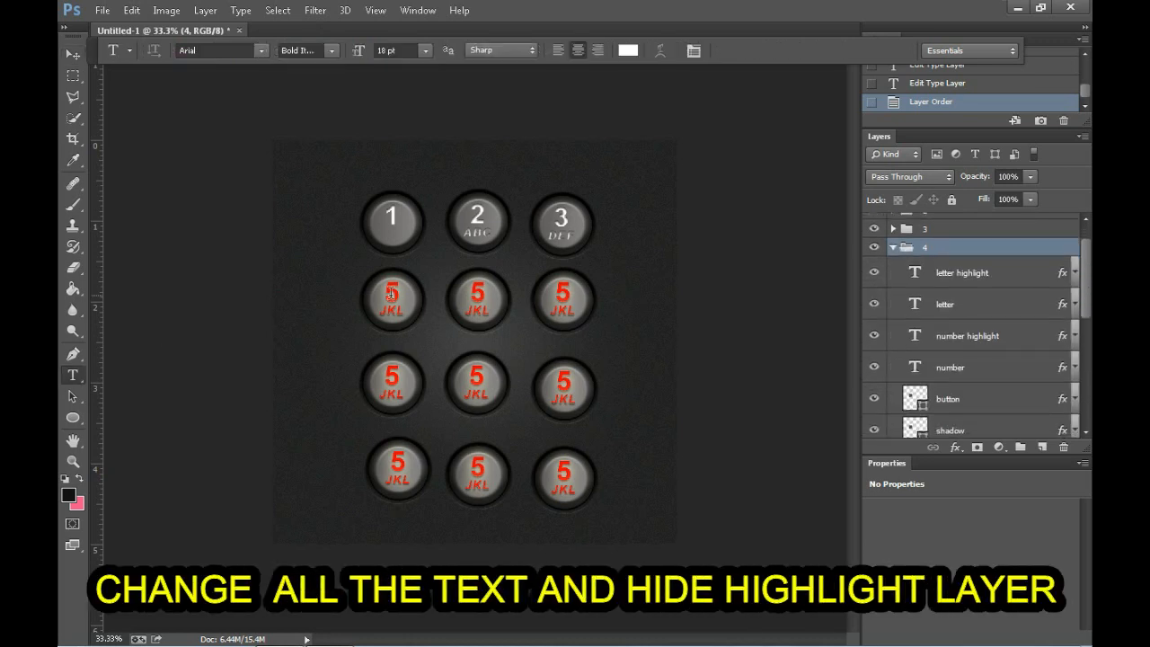
double_click(392, 295)
text(4)
click(875, 335)
click(895, 370)
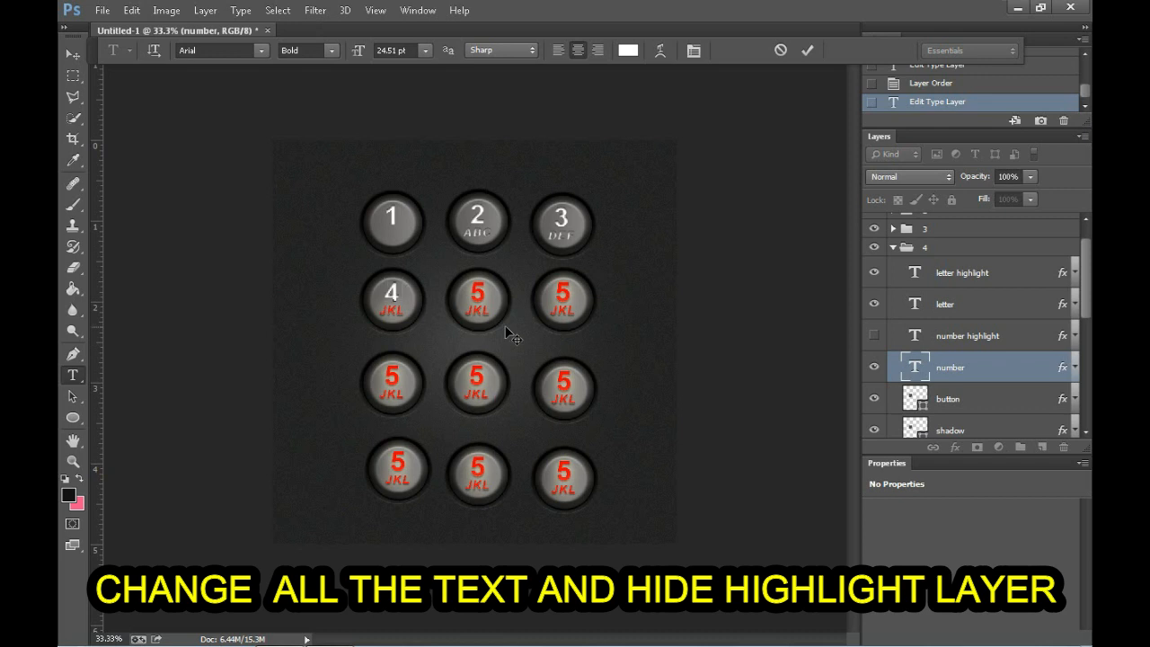
Step: Change group "4"'s letter highlight and letter text to "GHI" and hide the letter highlight layer
click(962, 272)
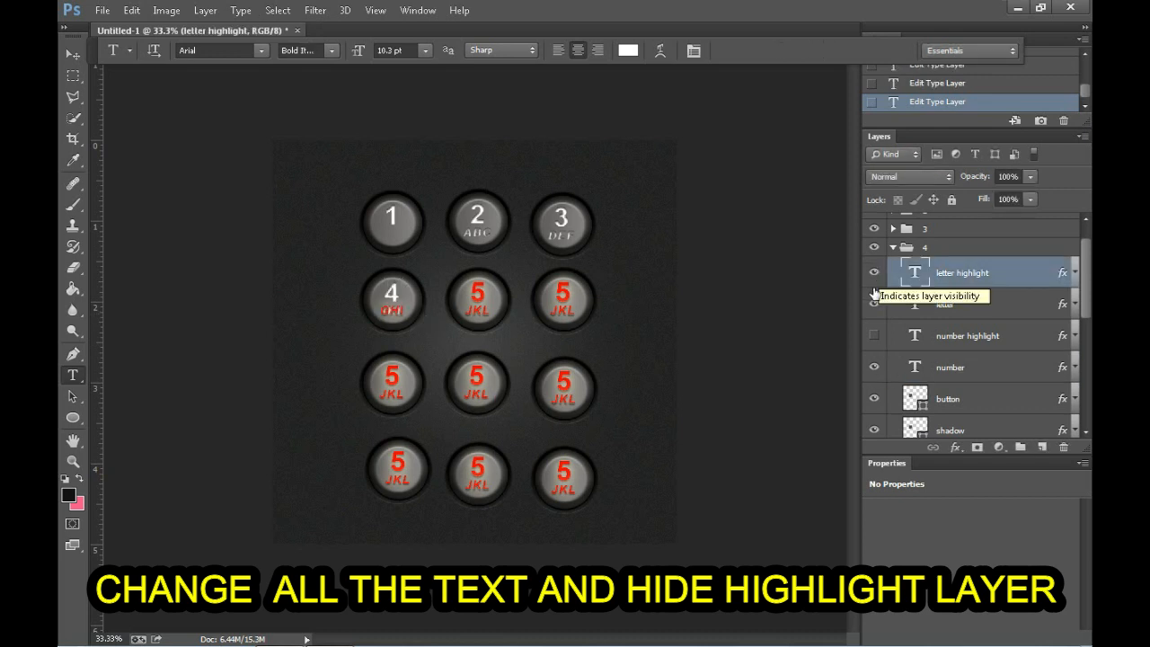
click(875, 273)
click(953, 304)
double_click(393, 310)
Step: Move group "4"'s number highlight layer directly beneath its letter highlight layer and collapse the group
drag(1004, 338, 976, 287)
drag(874, 306, 876, 274)
click(892, 247)
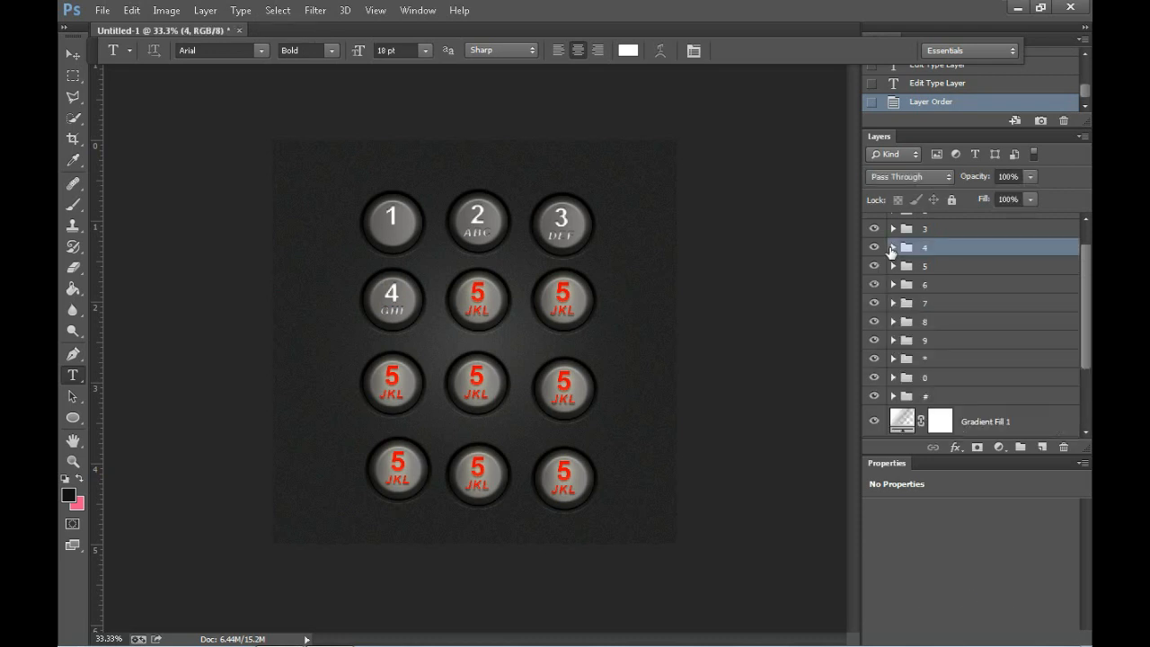
Step: Hide both highlight layers in group "5" and place its number highlight layer above the letter layer
click(894, 266)
click(875, 290)
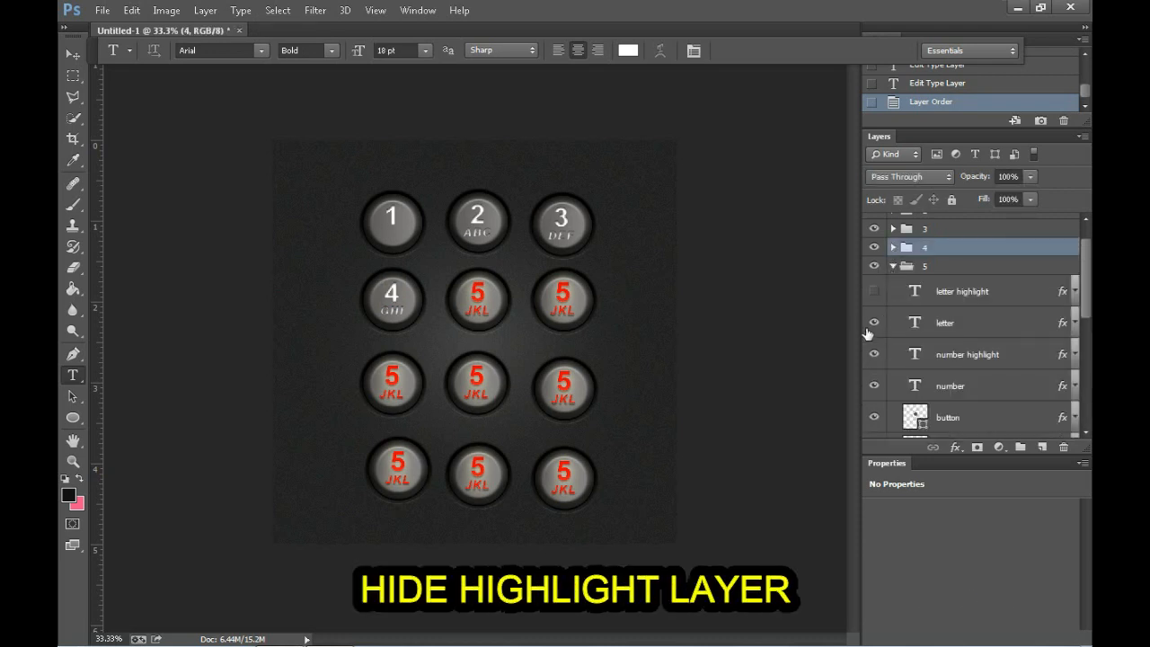
drag(912, 356, 912, 310)
click(894, 266)
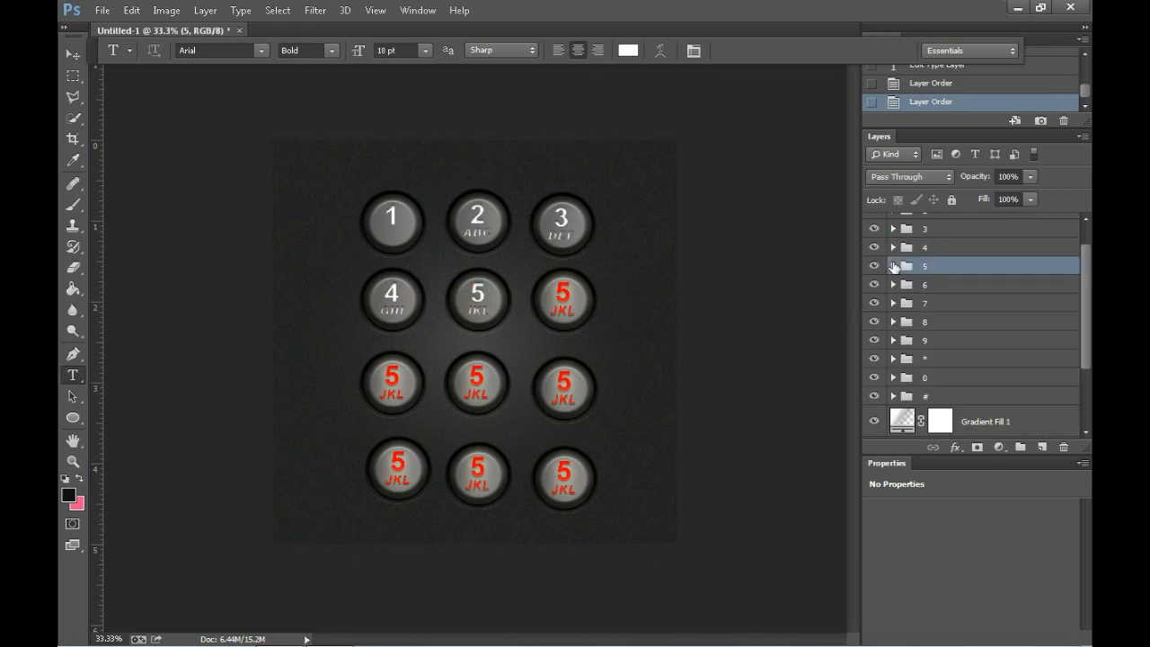
Step: Move group "6"'s number highlight layer above its letter layer and change its text to "6"
click(894, 285)
drag(970, 372, 972, 326)
scroll(1020, 326, down, 2)
double_click(571, 290)
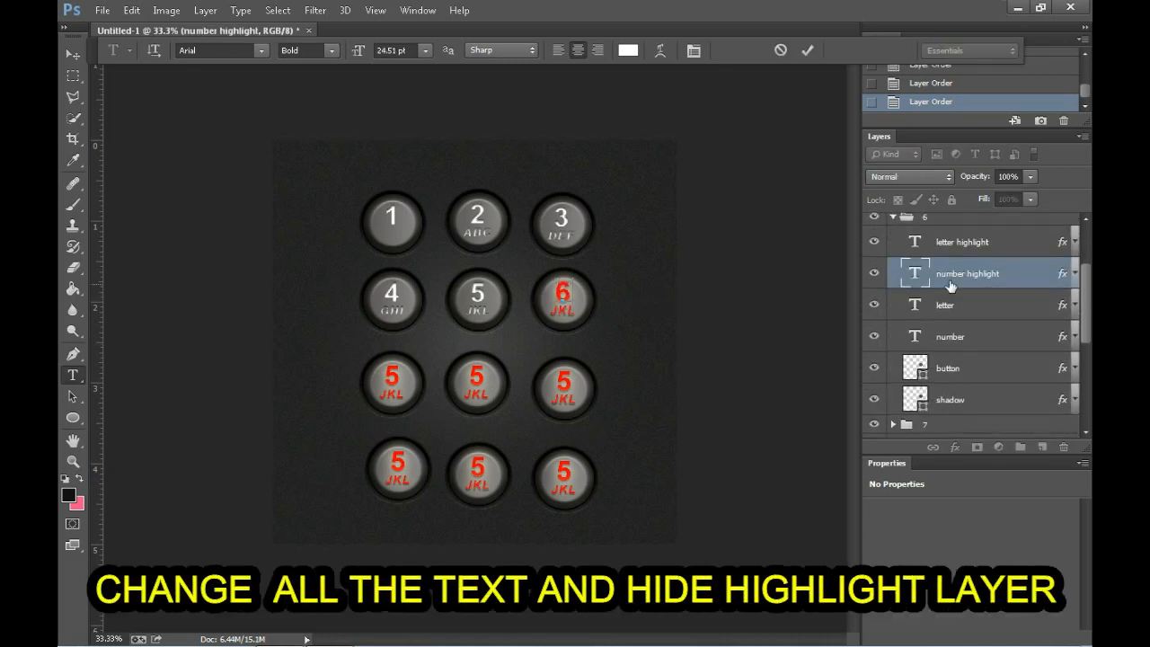
Step: Hide group "6"'s number highlight layer and change the text of its number layer to "6"
click(874, 275)
click(875, 275)
click(951, 337)
double_click(564, 293)
text(6)
click(877, 340)
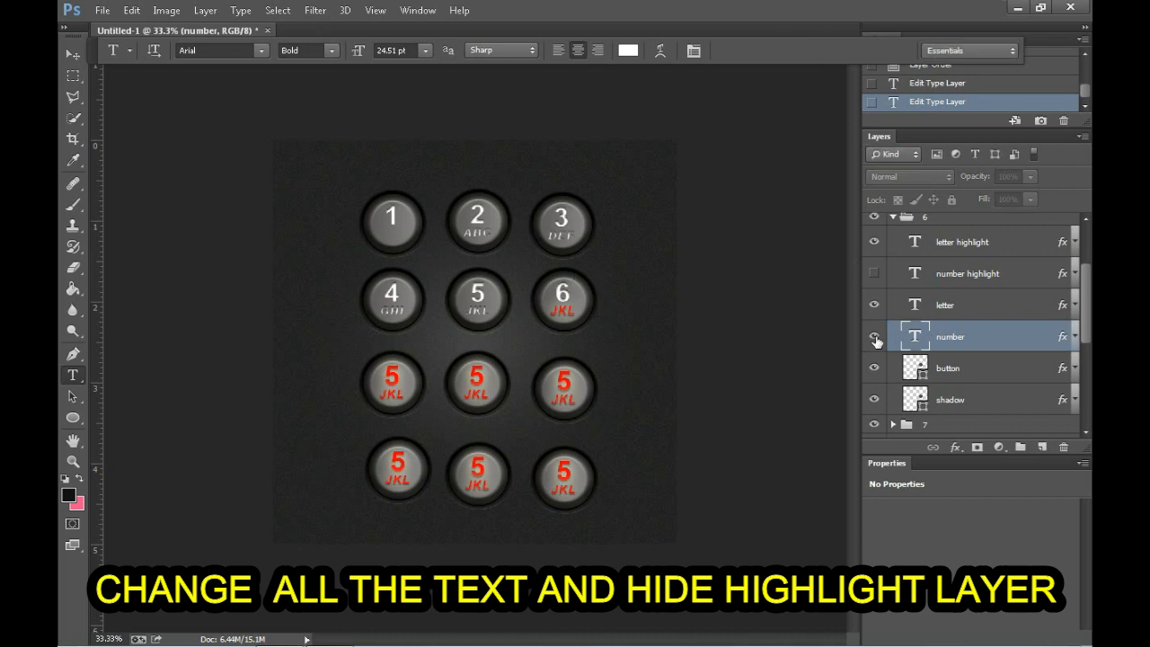
Step: Change group "6"'s letter highlight and letter text to "MNO" and hide the letter highlight layer
click(892, 244)
double_click(562, 311)
click(874, 241)
click(893, 311)
double_click(562, 311)
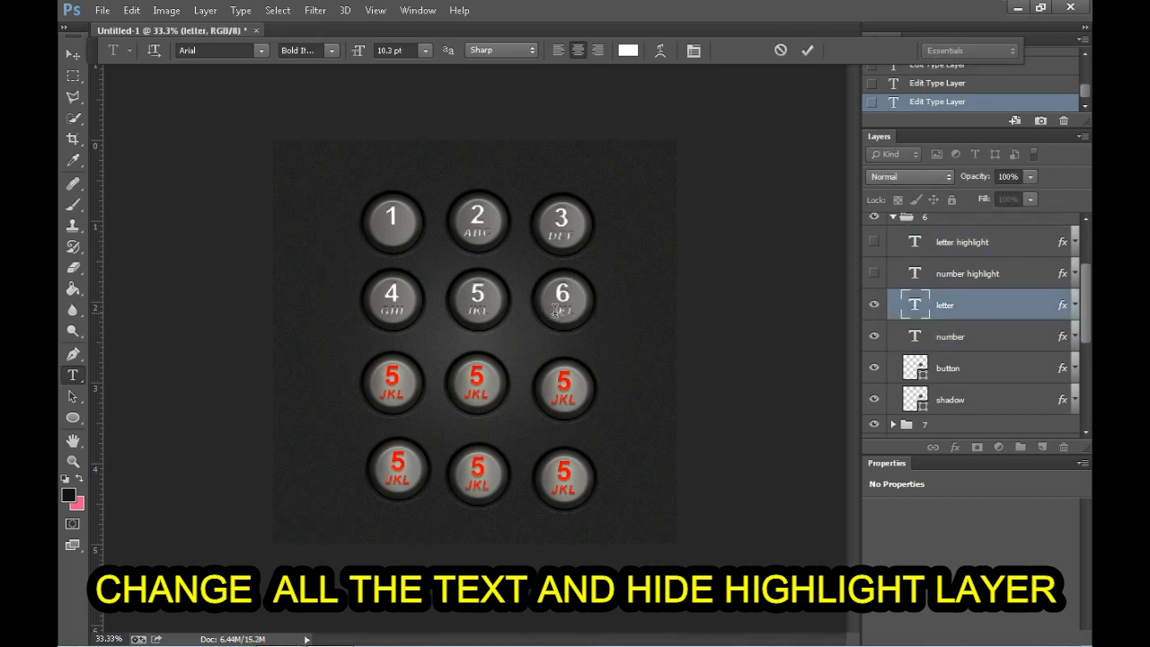
text(MNO)
click(893, 219)
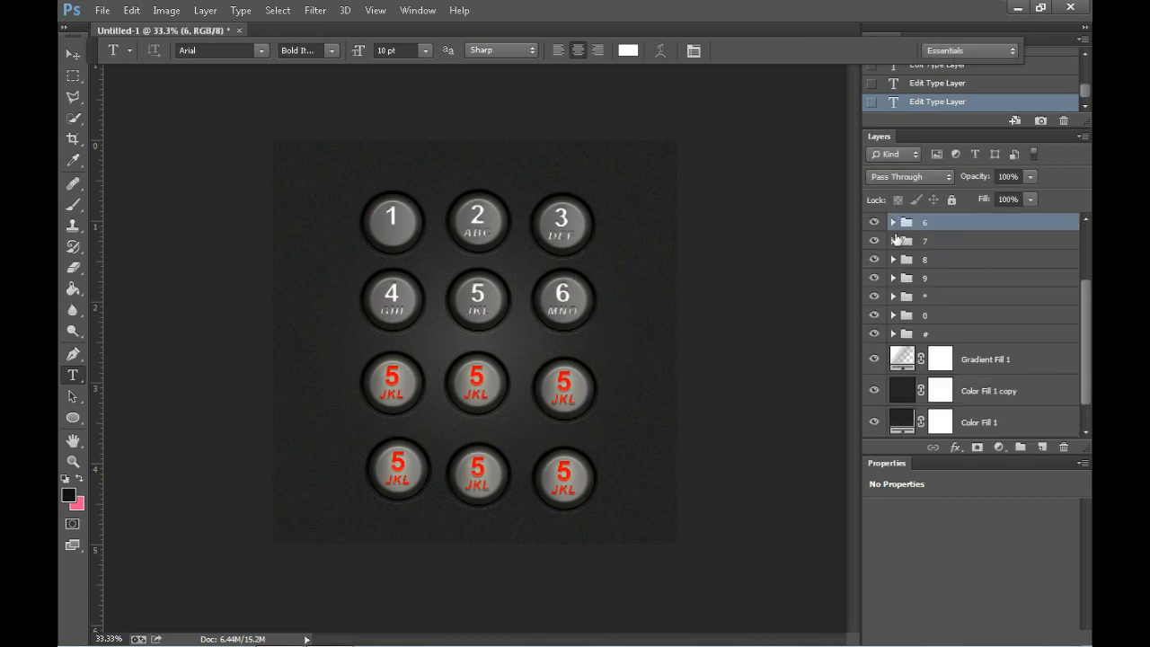
Step: Set both number layers in group "7" to "7", and hide the number highlight and move it above the letter layer
click(895, 243)
click(967, 329)
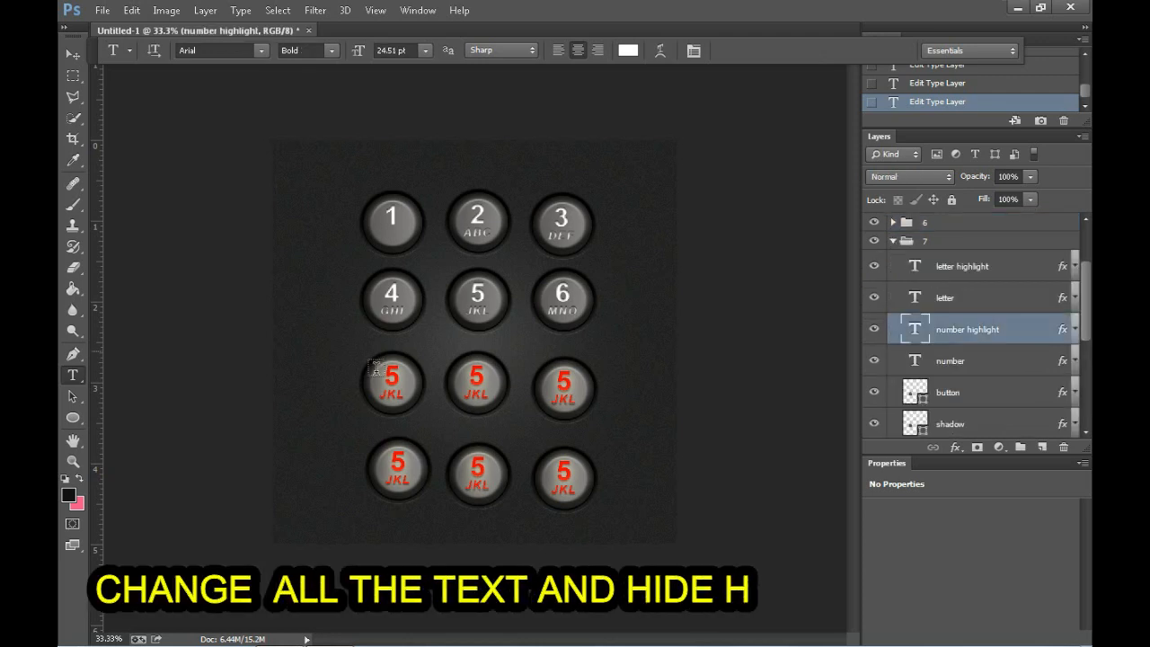
double_click(392, 376)
text(7)
click(874, 331)
click(899, 360)
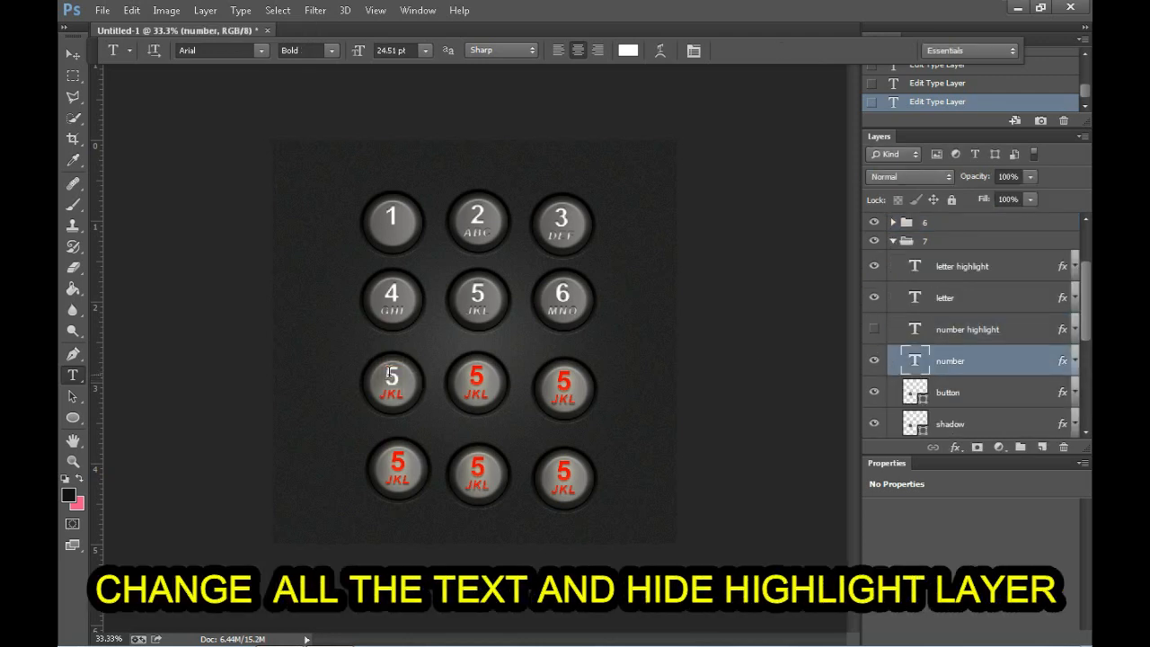
drag(896, 329, 890, 282)
Step: Change group "7"'s letter highlight text to "PQRS", nudging it slightly down and hiding the layer
click(899, 267)
click(404, 393)
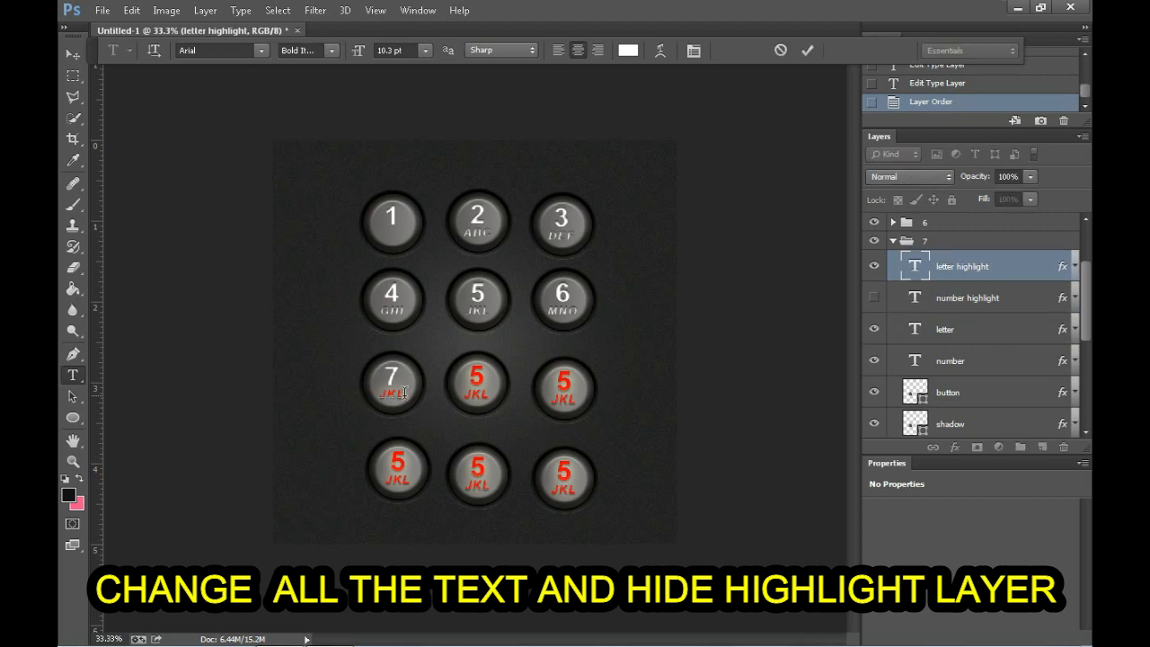
click(72, 58)
key(Down)
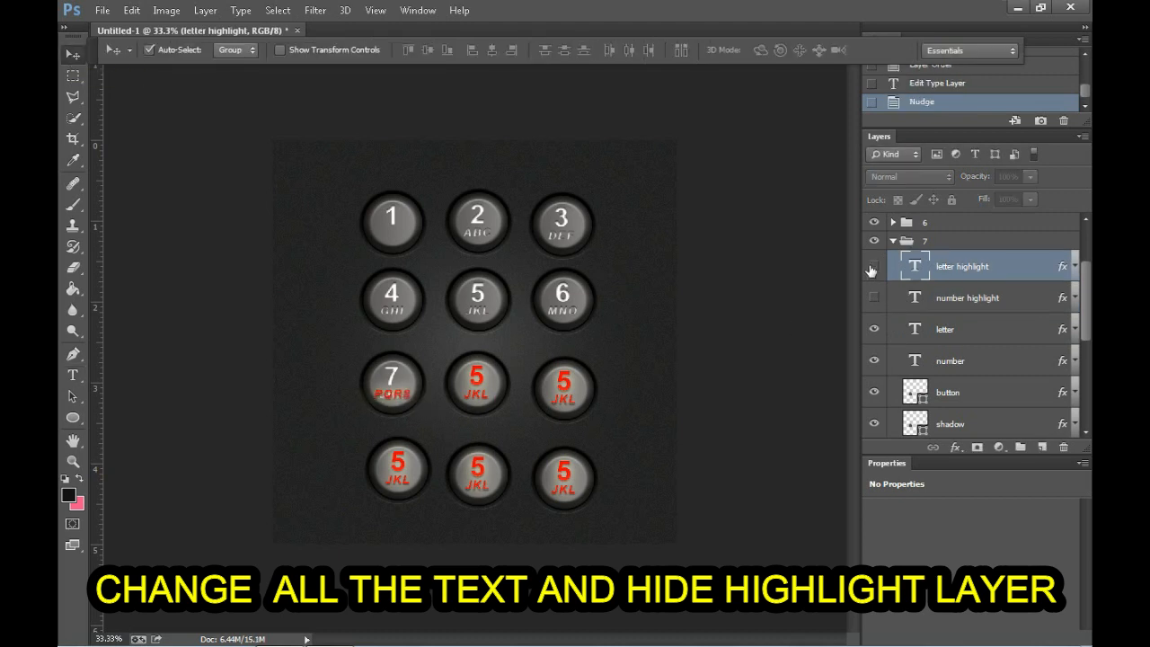
Step: Change the text of group "7"'s letter layer to "PQRS" and nudge it slightly down
click(897, 333)
click(73, 376)
click(409, 395)
key(BackSpace)
key(BackSpace)
key(BackSpace)
text(PQRS)
key(ctrl+Return)
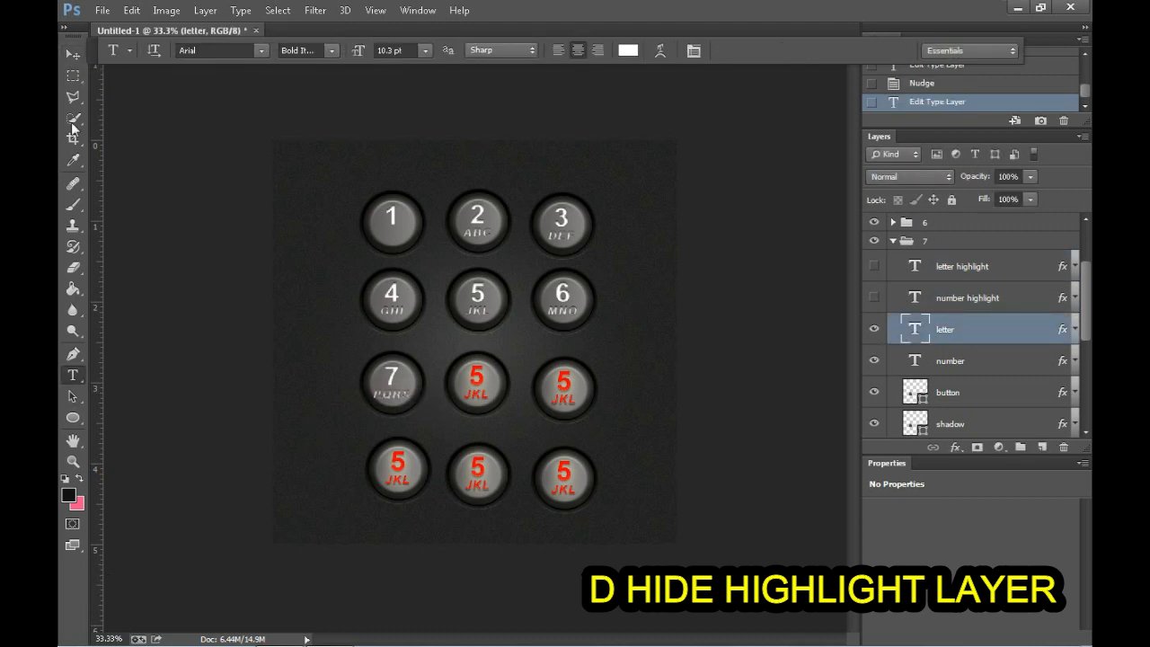
click(72, 55)
key(Down)
click(893, 240)
Step: Expand group "8", change its number highlight and number text to "8", and hide the number highlight layer
click(894, 260)
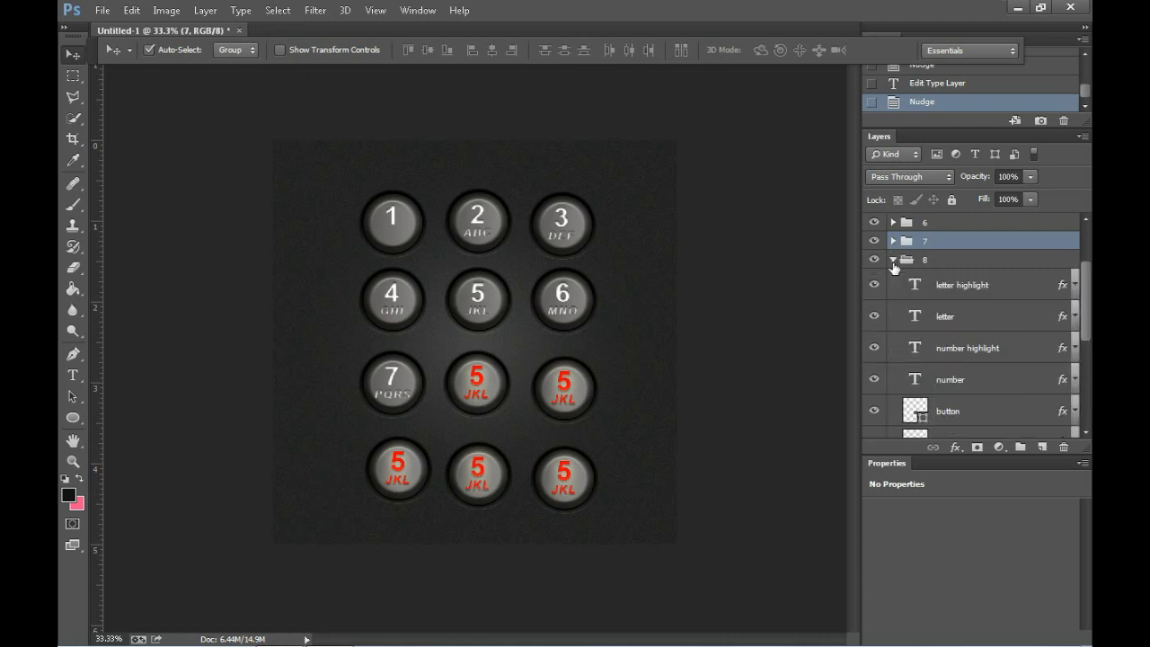
double_click(915, 348)
text(8)
click(874, 349)
double_click(915, 379)
text(8)
key(ctrl+Return)
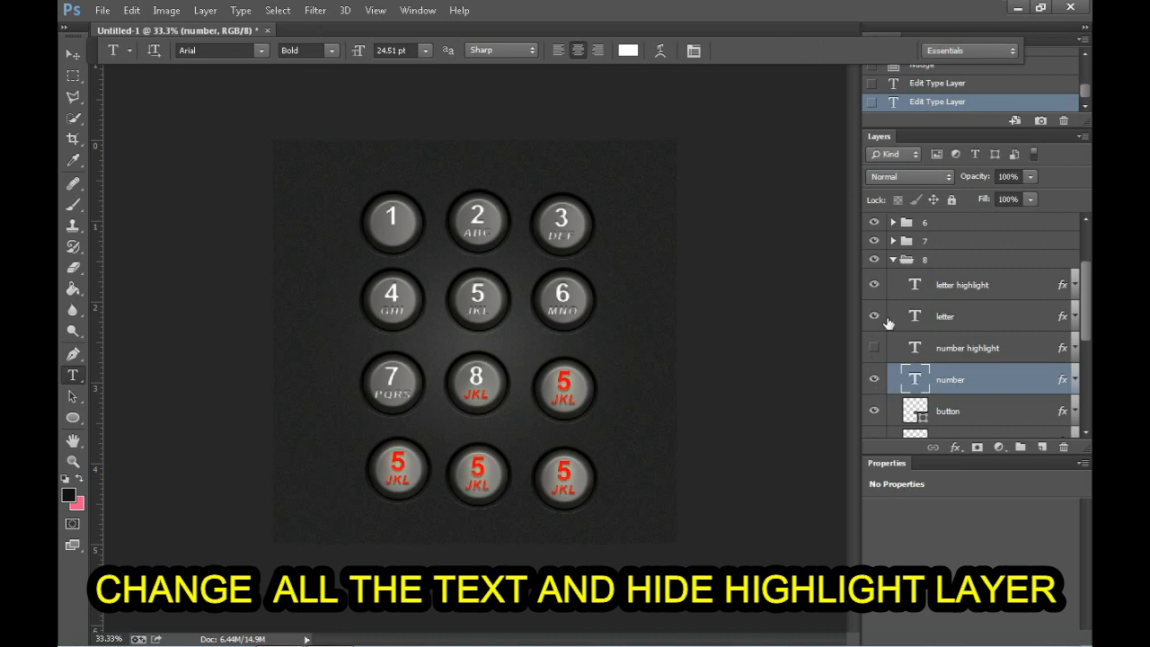
Step: Change both letter texts in group "8" to "TUV", hide the letter highlight layer, and collapse the group
click(894, 287)
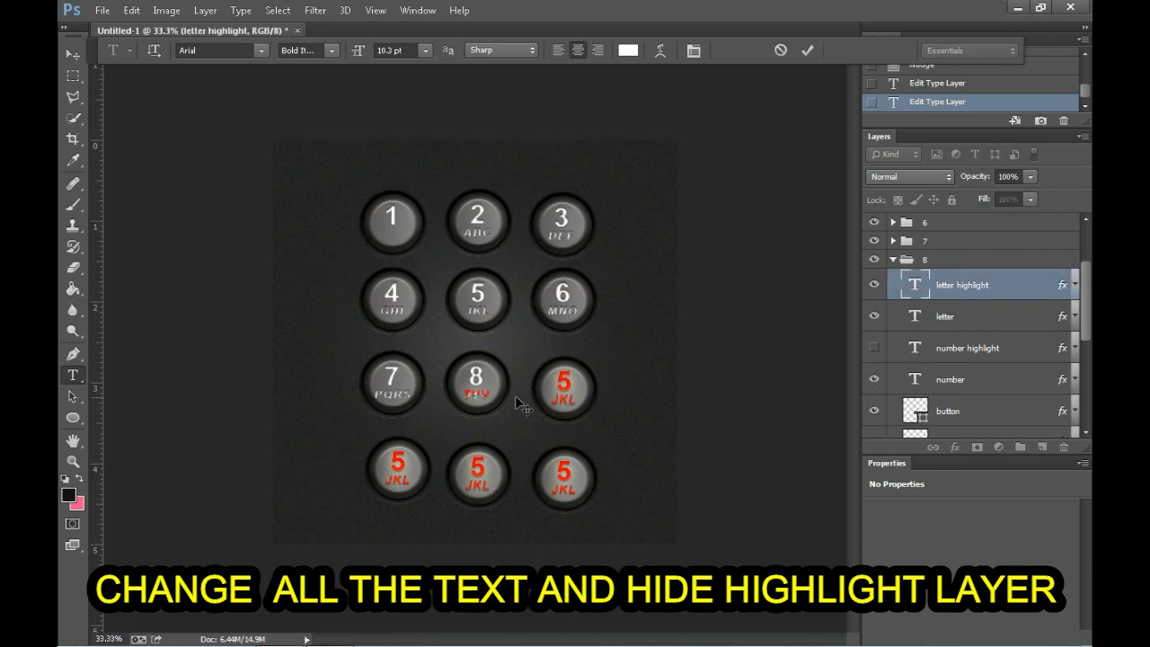
click(874, 285)
click(895, 322)
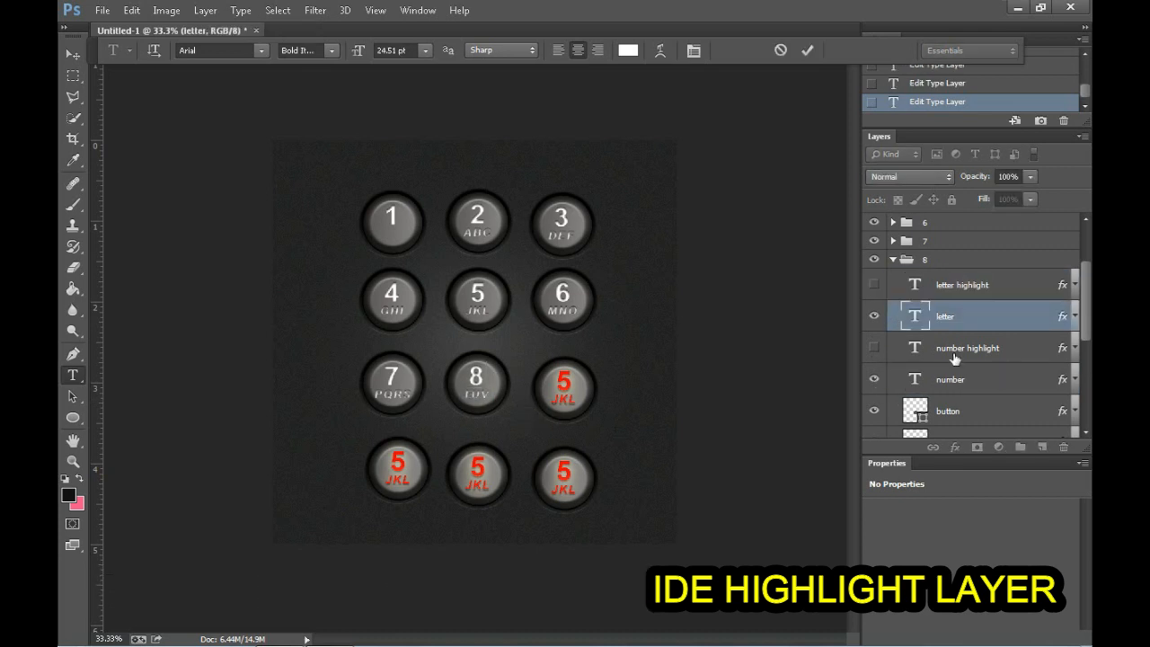
click(894, 260)
Step: Move group "9"'s number highlight above the letter layer, set both number texts to "9", and hide the number highlight
click(894, 278)
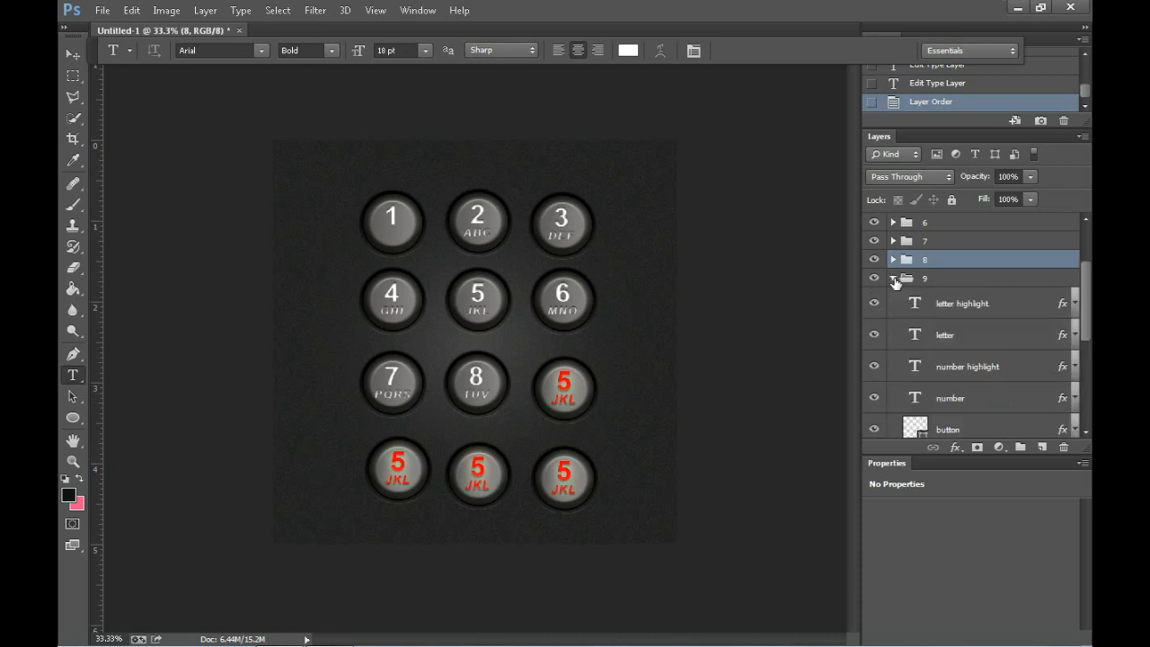
drag(966, 364, 966, 335)
click(578, 377)
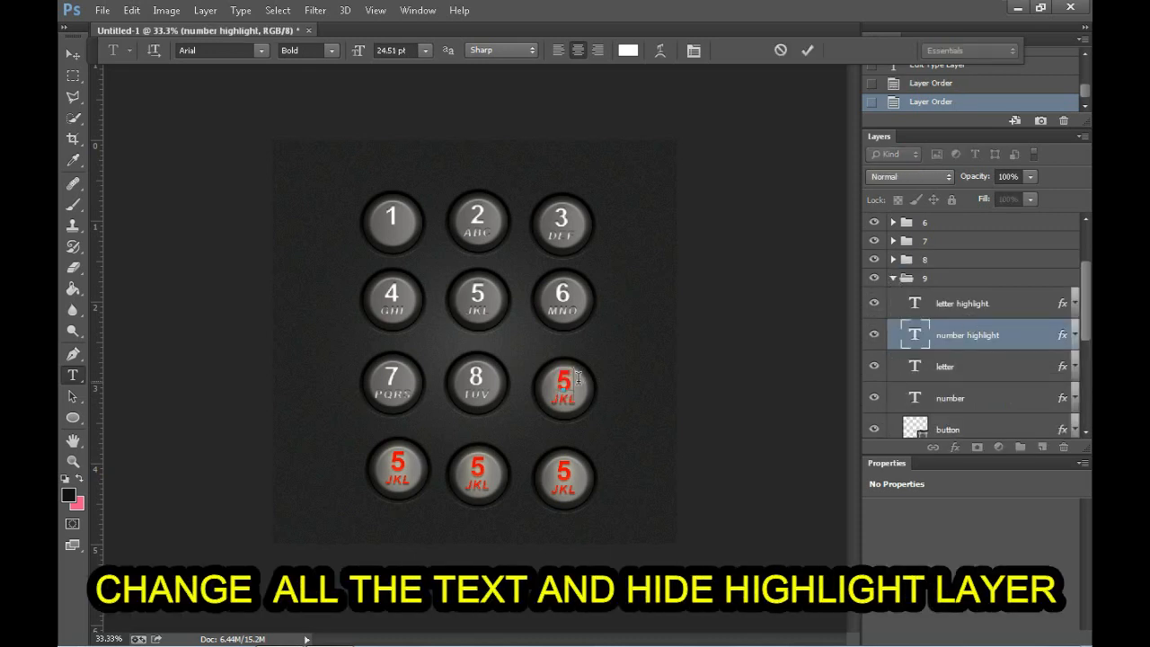
click(876, 339)
double_click(910, 399)
text(9)
Step: Change both letter texts in group "9" to "WXYZ", nudging them into place and hiding the letter highlight
click(900, 312)
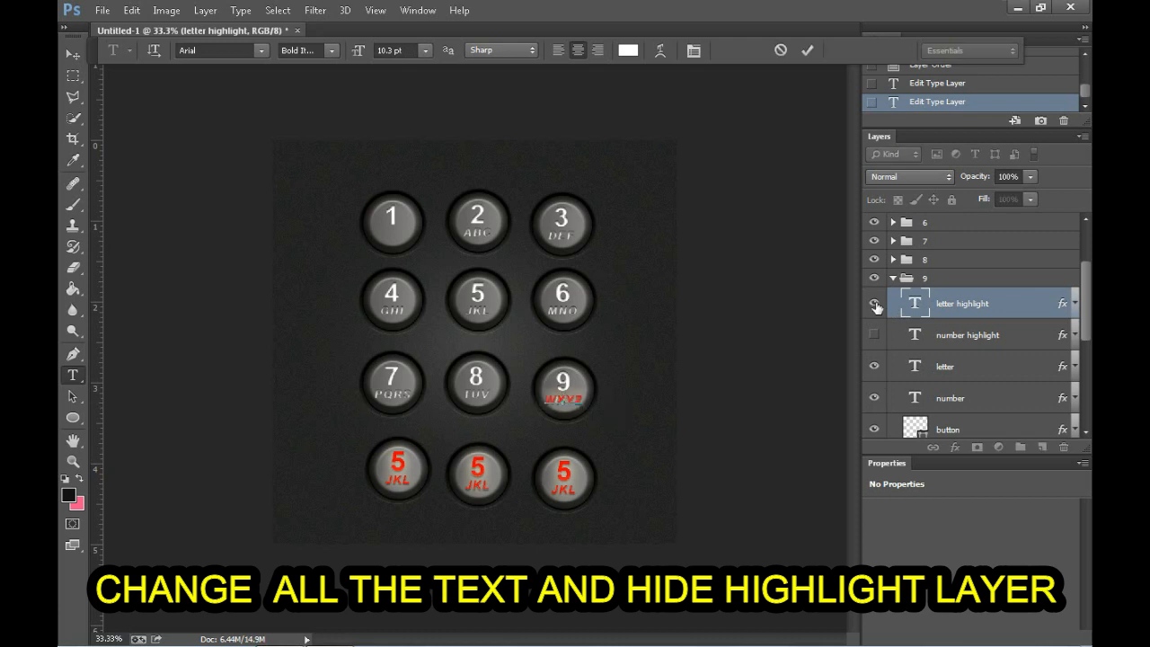
click(77, 56)
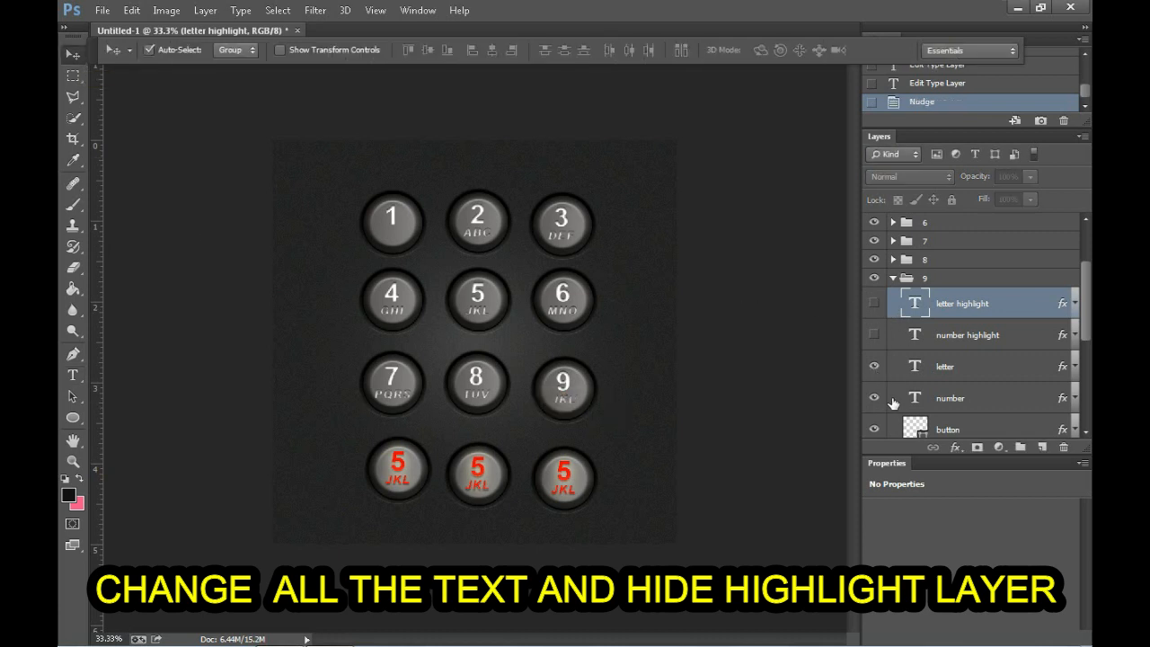
click(953, 366)
key(t)
click(73, 54)
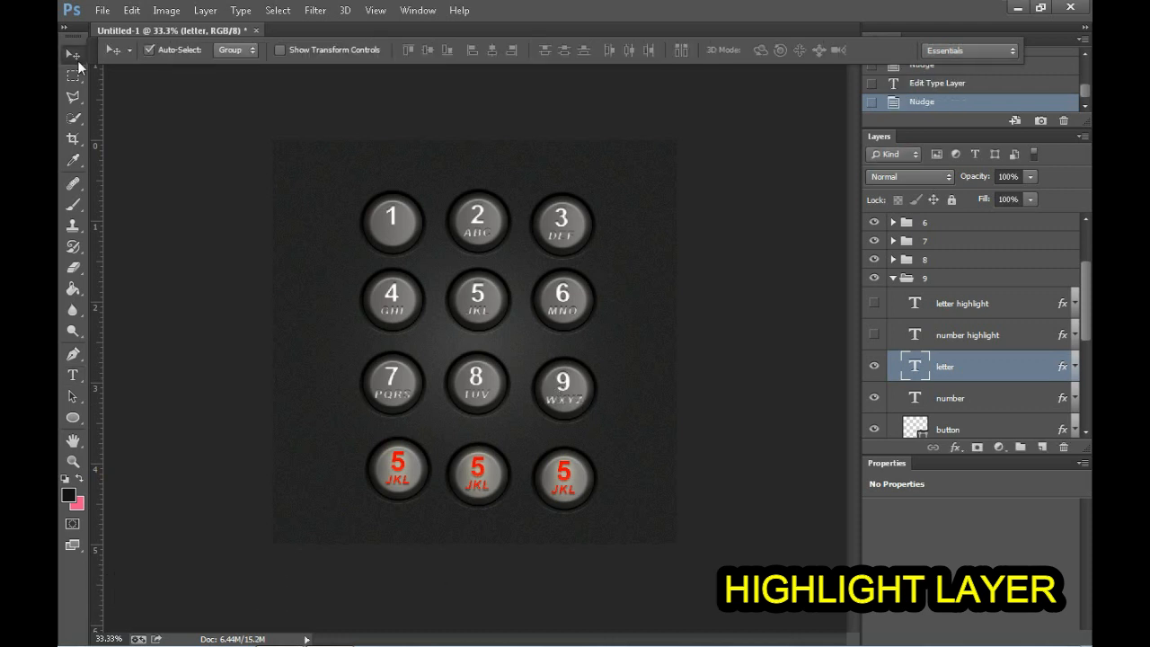
click(892, 277)
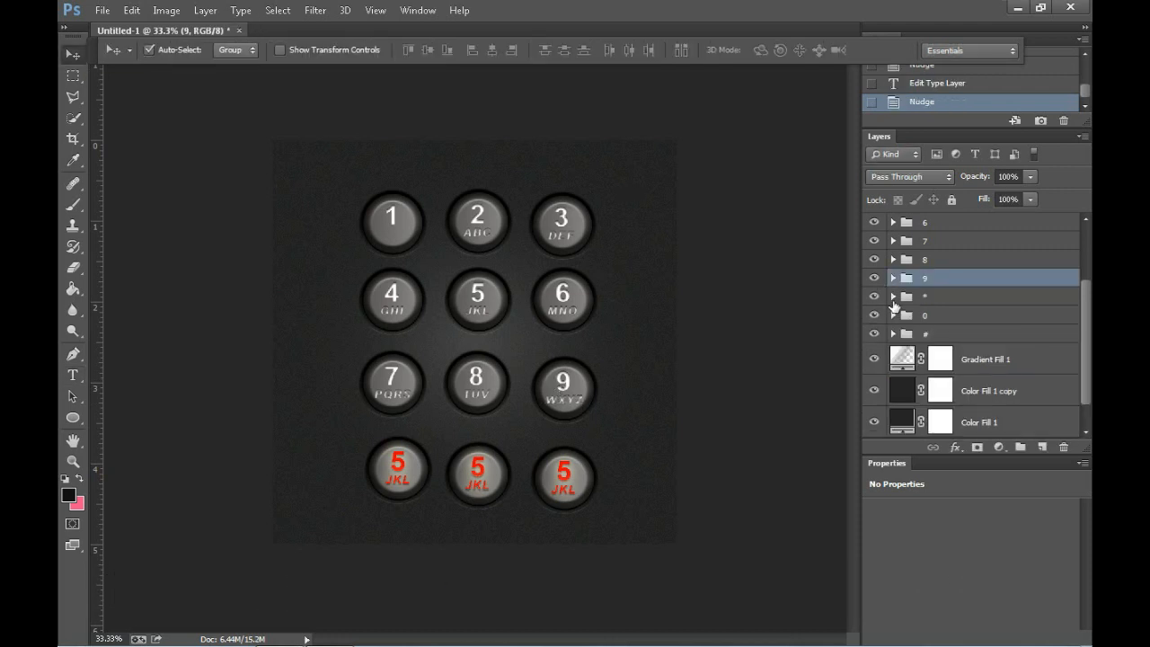
Step: Delete the letter highlight and letter layers from group "*"
click(893, 297)
click(962, 321)
key(Delete)
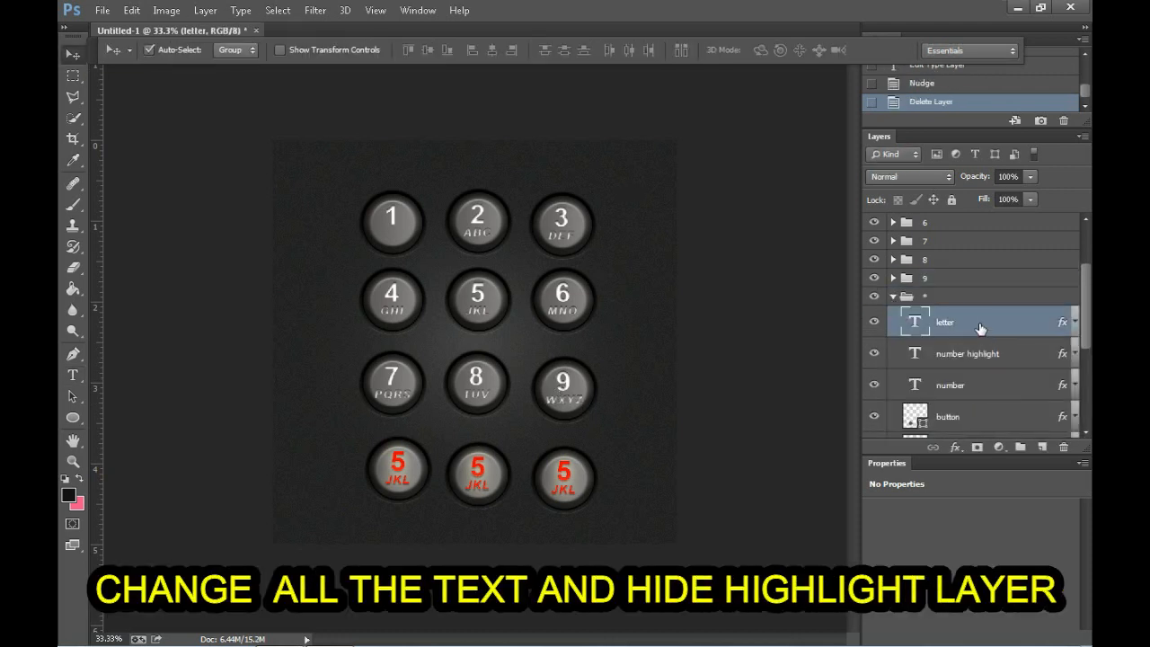
key(Delete)
Step: Change the number highlight and number texts in group "*" to "*" and collapse the group
key(t)
text(*)
drag(396, 462, 456, 470)
click(904, 355)
text(*)
click(73, 54)
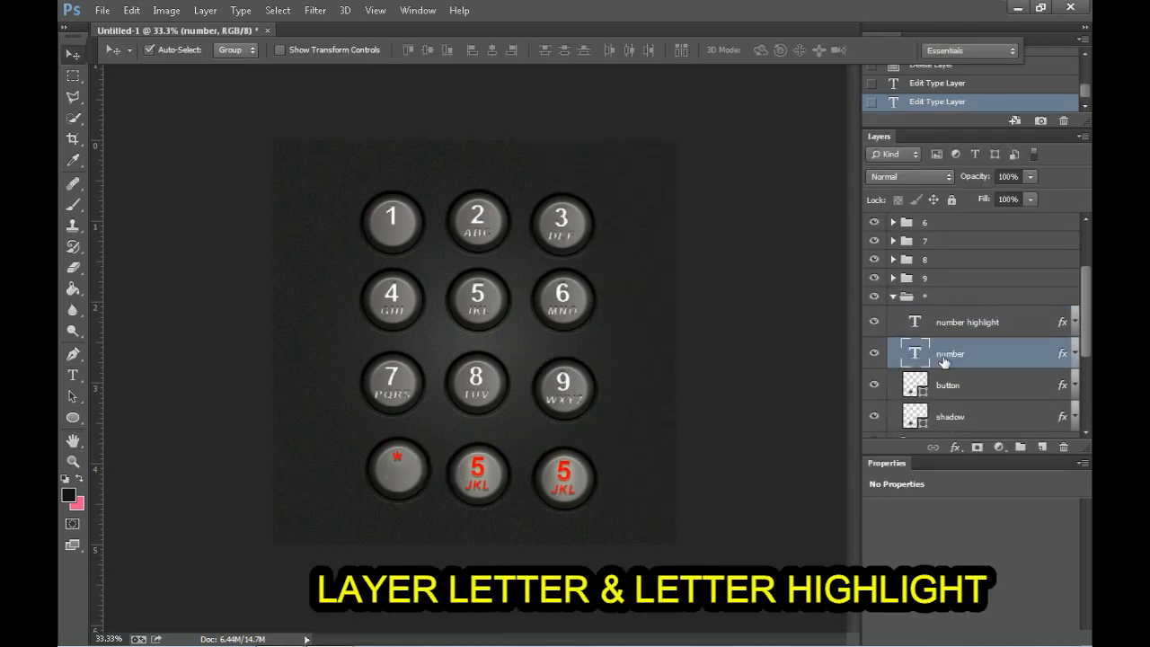
click(893, 297)
Step: Delete both letter layers from group "0" and change its number texts to "0", with the number highlight hidden
click(913, 316)
click(895, 316)
click(964, 372)
key(Delete)
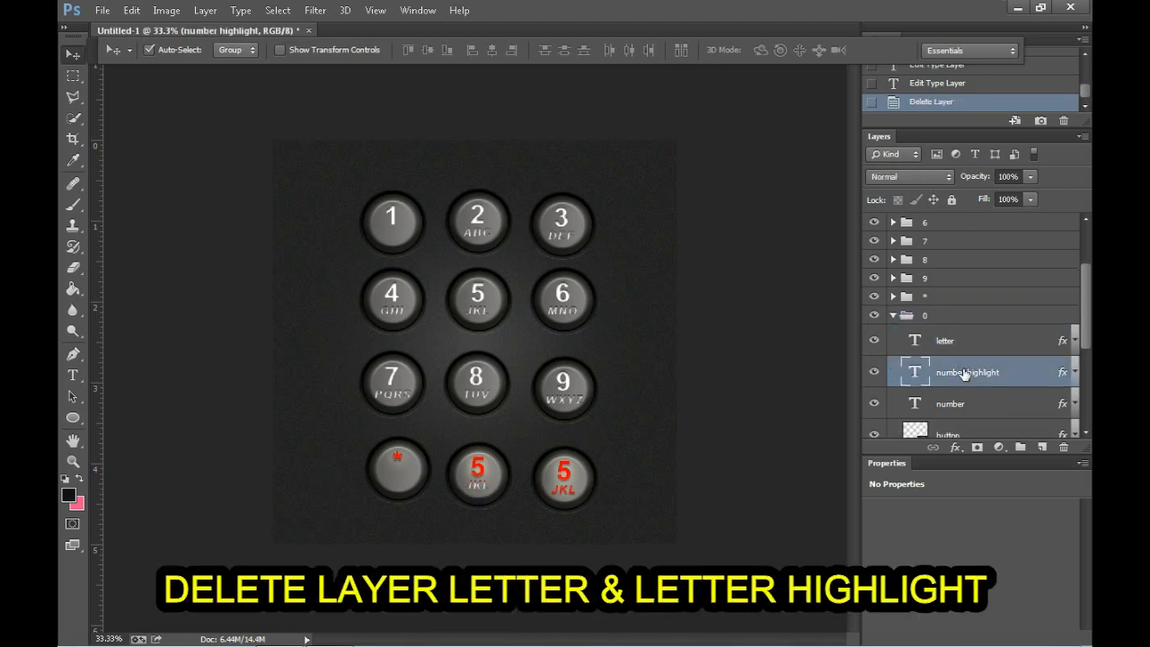
click(953, 341)
key(Delete)
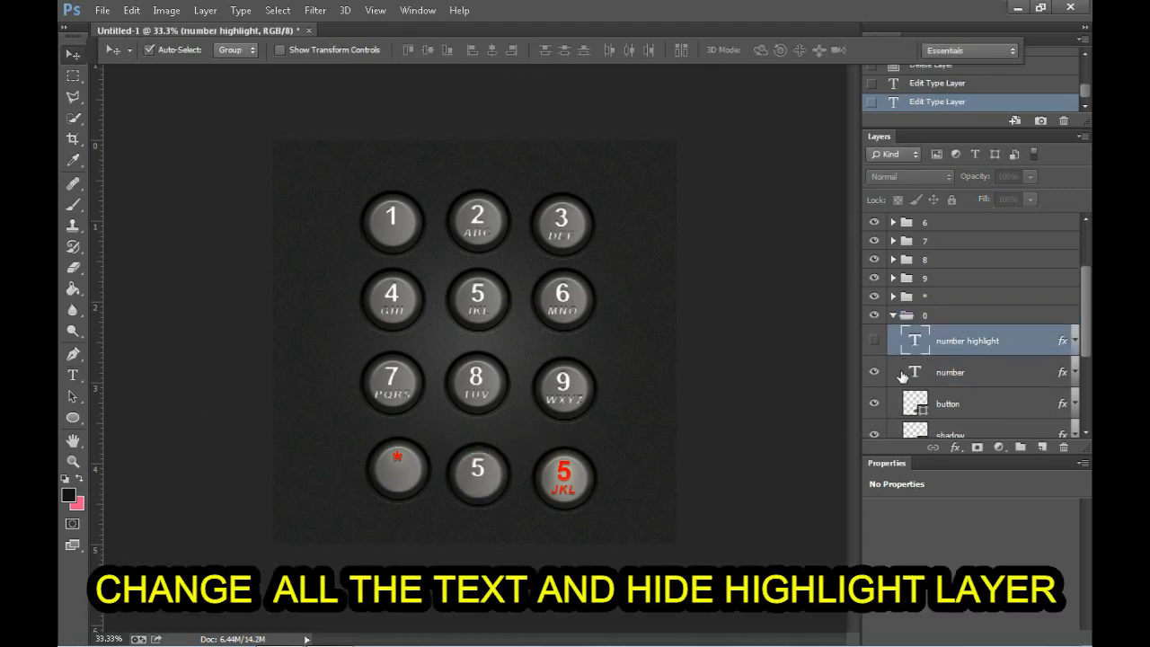
double_click(903, 376)
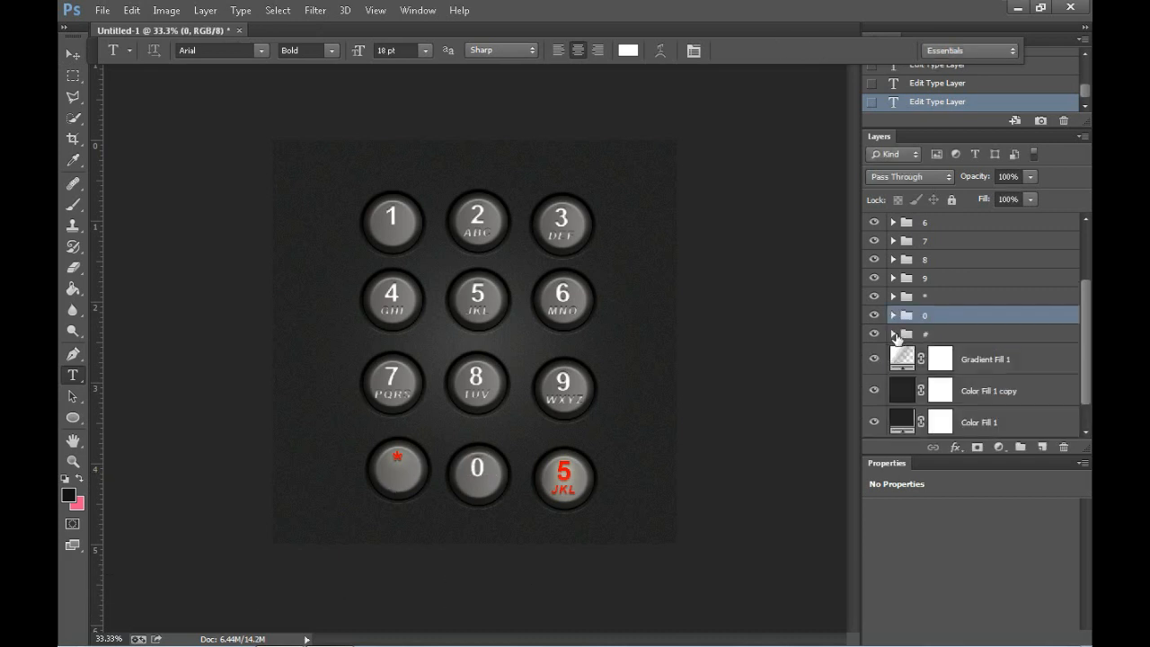
Step: Delete the letter highlight and letter layers from group "#"
click(894, 335)
click(942, 364)
key(Delete)
key(Delete)
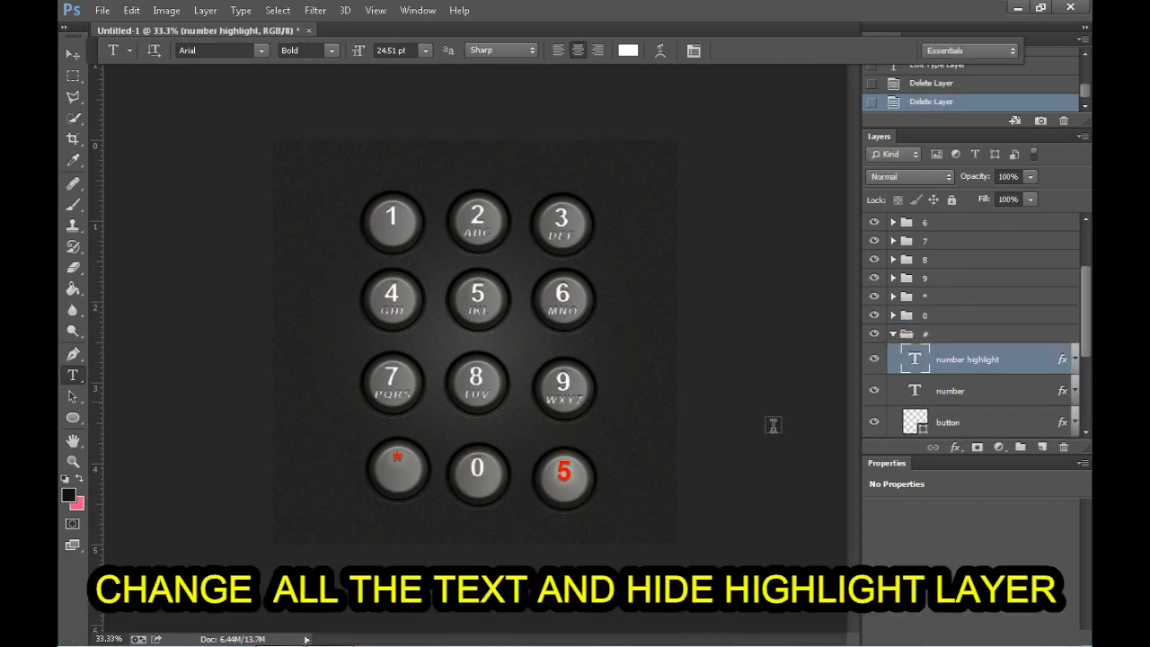
Step: Change both number texts in group "#" to "#" and hide the number highlight layer
double_click(565, 471)
text(#)
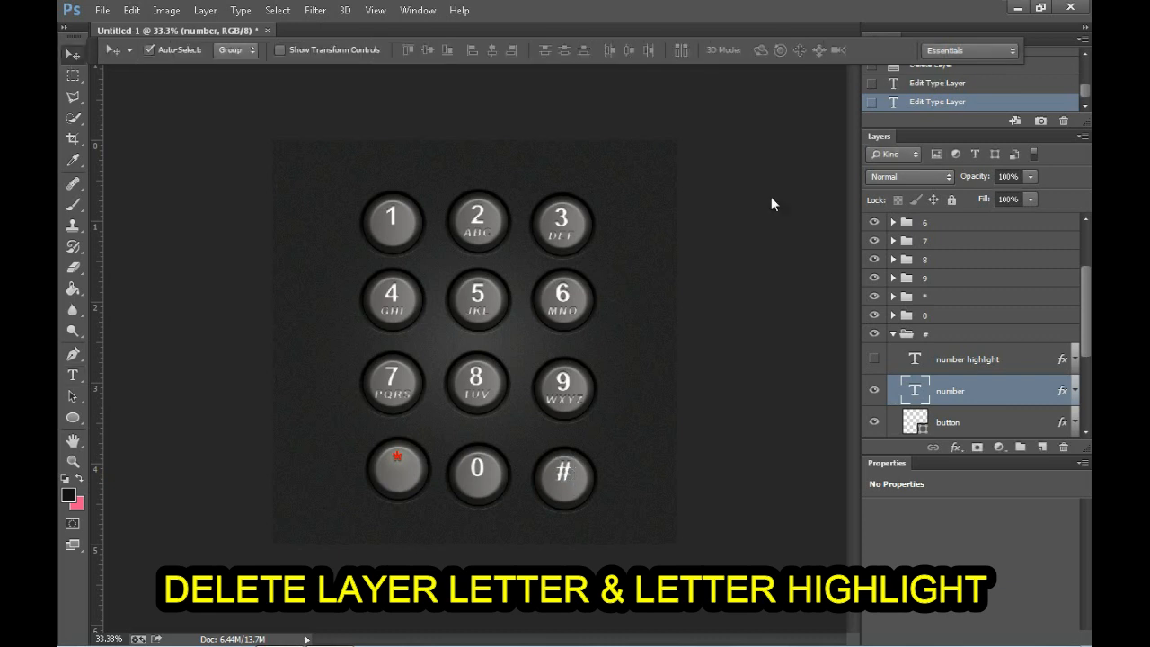
click(894, 336)
Step: Align the top edges of key groups 1, 2 and 3 and nudge the row slightly upward
click(387, 221)
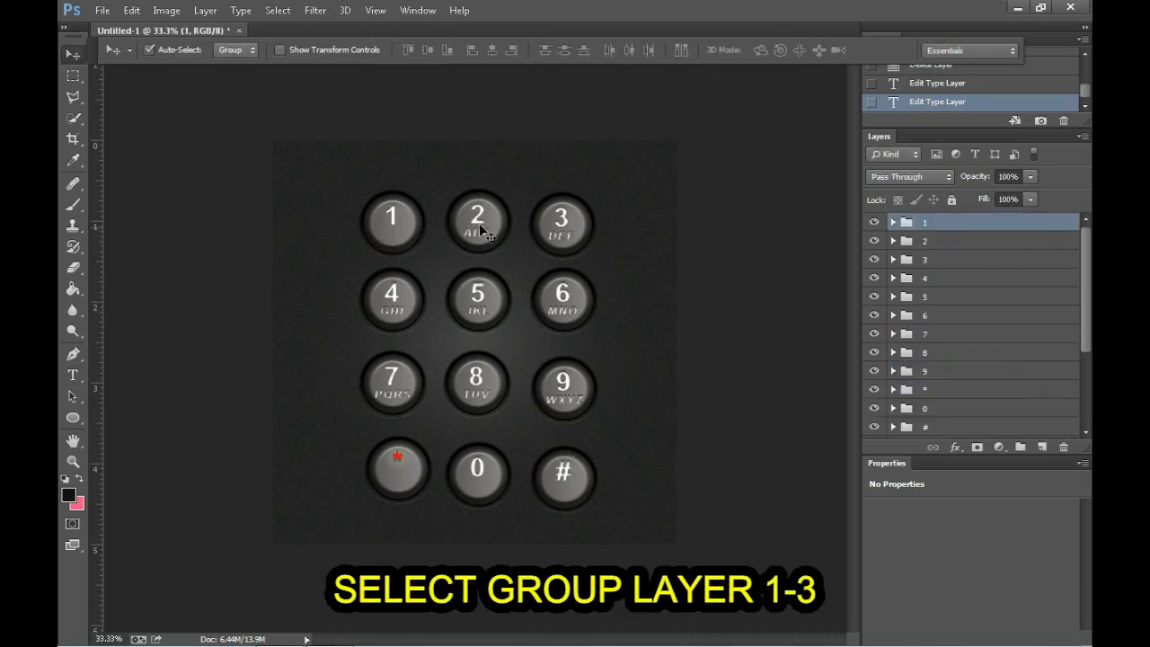
shift+click(477, 222)
shift+click(565, 225)
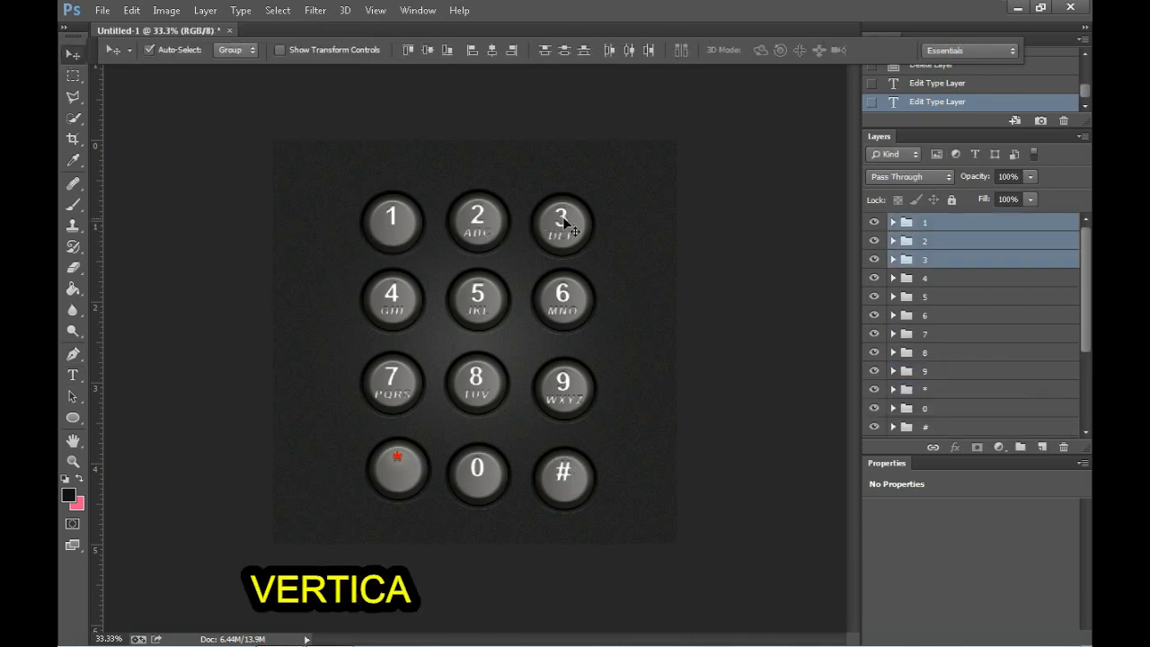
click(408, 50)
key(Up)
key(Up)
key(Up)
key(Up)
key(Up)
key(Up)
key(Up)
key(Up)
key(Up)
key(Up)
key(Up)
key(Up)
key(Up)
key(Up)
key(Up)
key(Up)
key(Up)
key(Up)
key(Up)
key(Up)
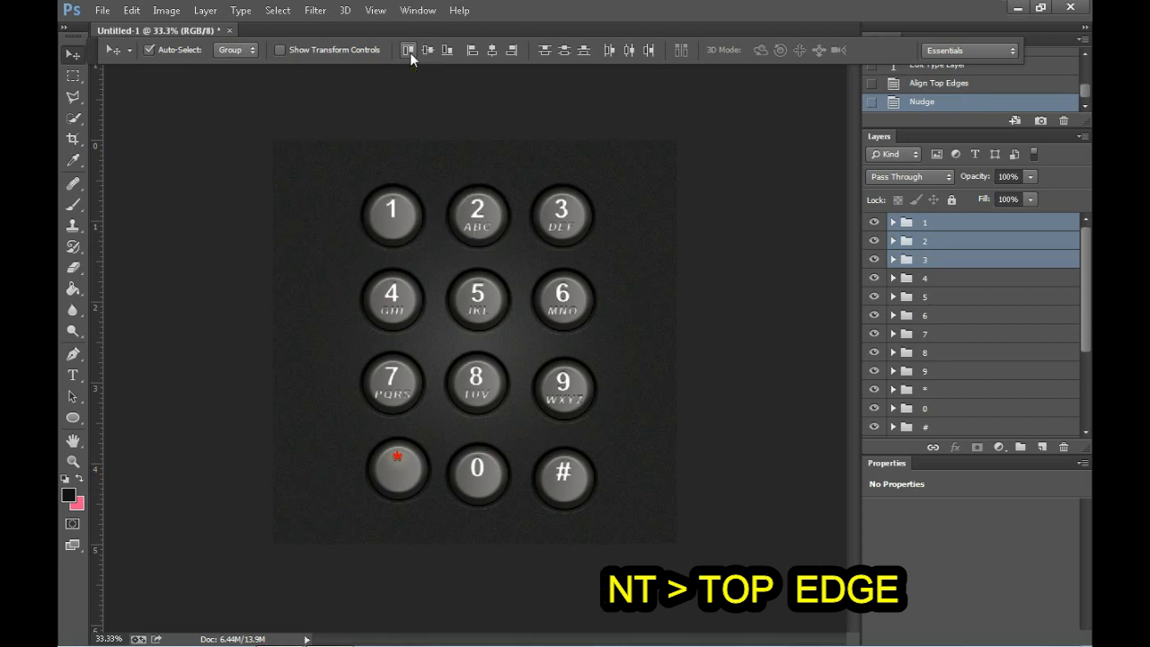
Step: Align key groups 4, 5 and 6 by their top edges
click(392, 299)
shift+click(477, 301)
shift+click(562, 301)
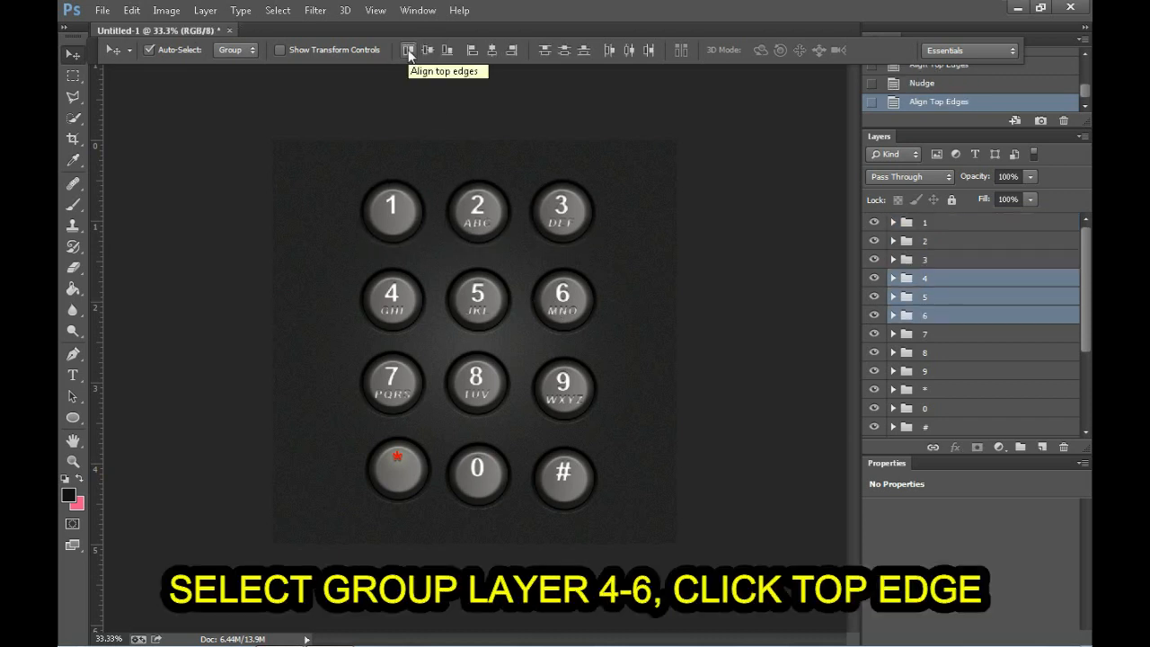
Step: Align key groups 7, 8 and 9 by their top edges
click(396, 385)
shift+click(477, 382)
shift+click(569, 383)
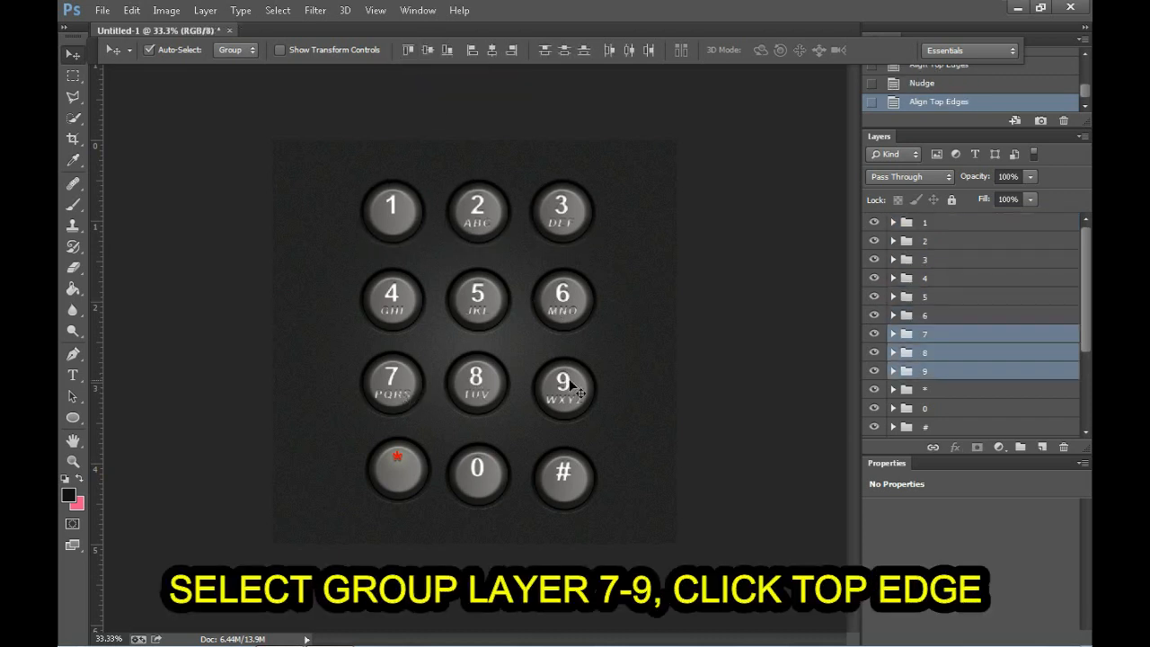
click(408, 50)
Step: Align key groups *, 0 and # by their top edges
click(397, 468)
shift+click(477, 468)
shift+click(563, 471)
click(408, 50)
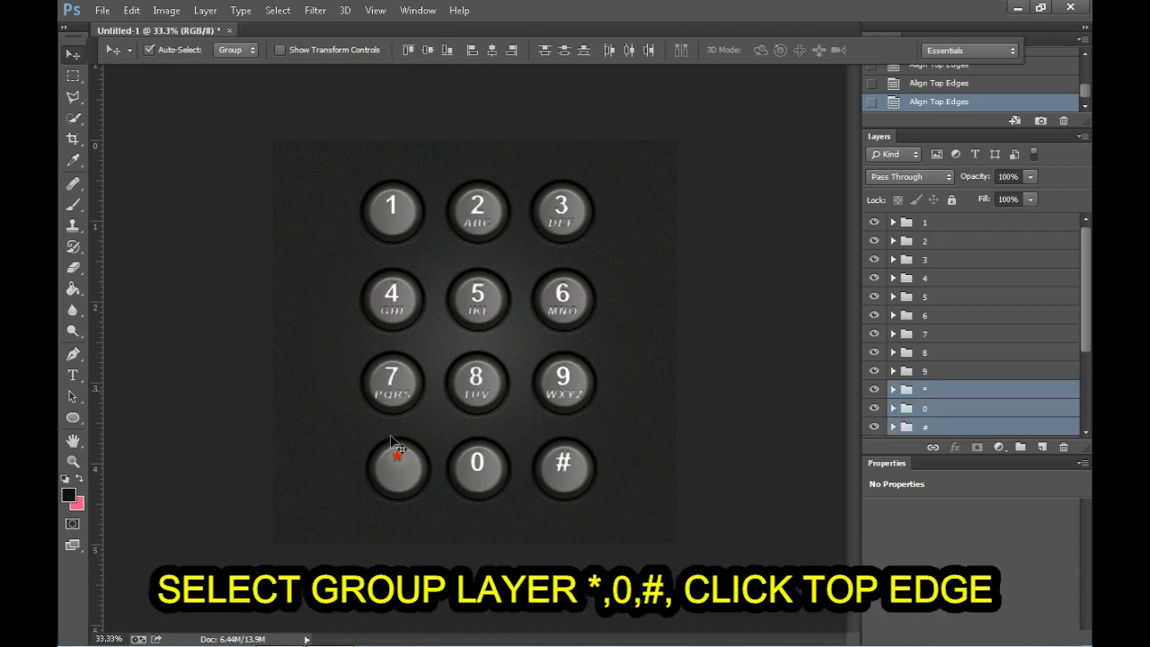
Step: Expand group "*" and hide its red number highlight layer
click(717, 466)
click(396, 469)
click(893, 360)
click(874, 384)
Step: Align the left edges of key groups 1, 4, 7 and *
click(386, 235)
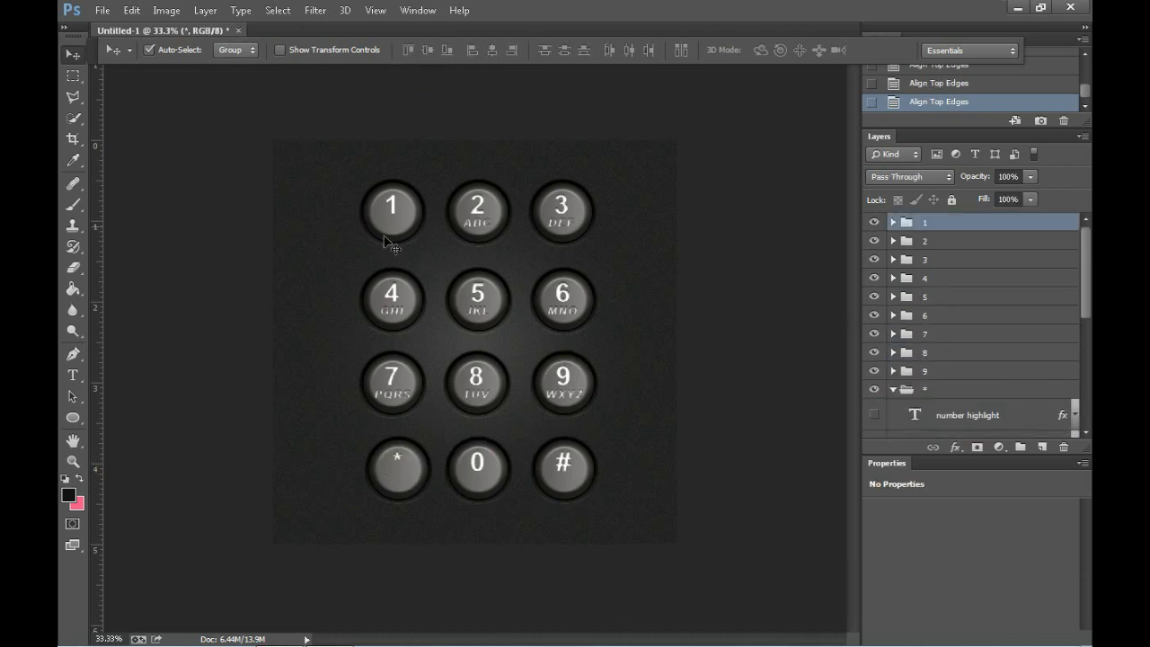
shift+click(392, 294)
shift+click(391, 378)
shift+click(398, 468)
click(471, 50)
Step: Align the left edges of key groups 2, 5, 8 and 0
click(477, 207)
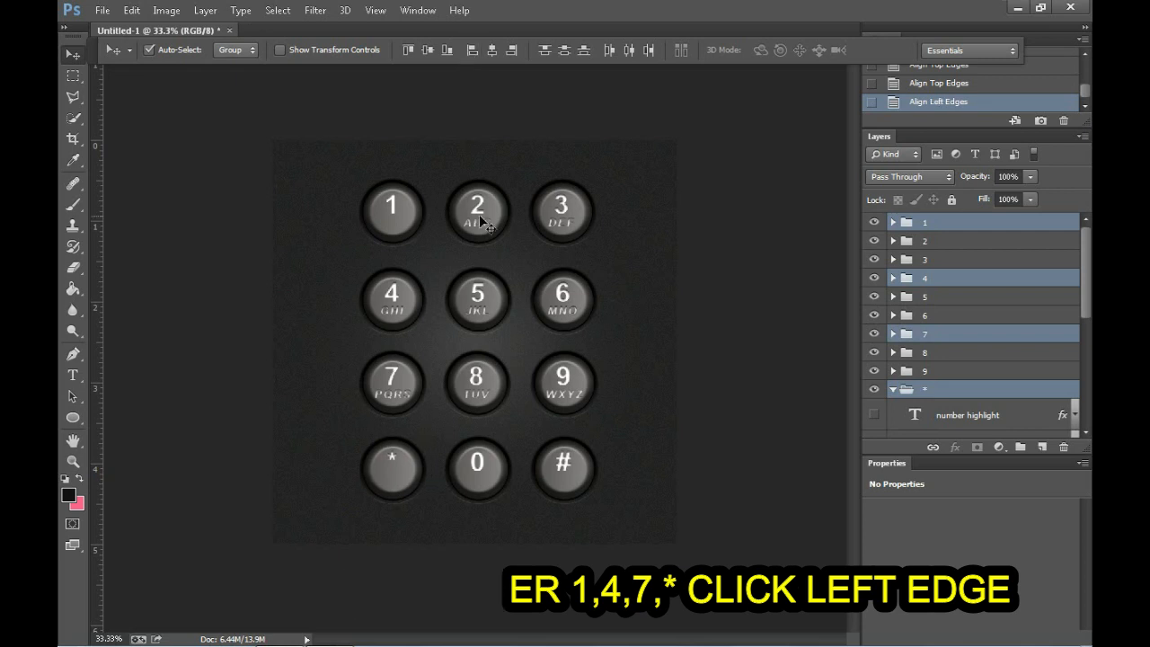
shift+click(477, 294)
shift+click(476, 378)
shift+click(478, 463)
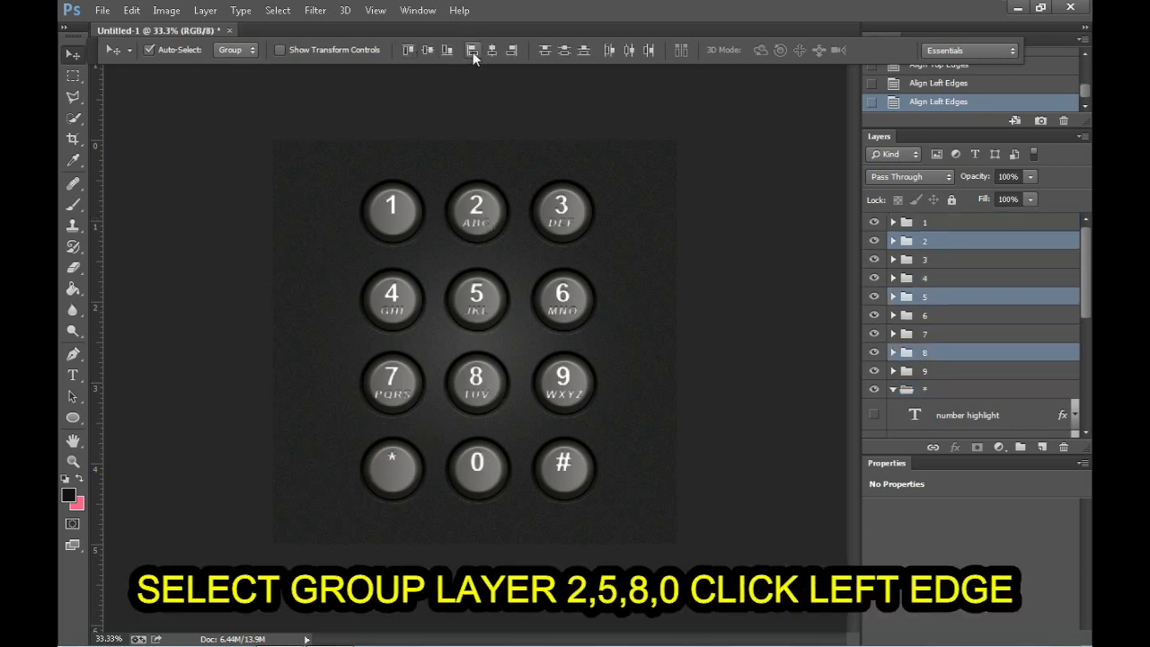
Step: Align the left edges of key groups 3, 6, 9 and #
click(561, 206)
shift+click(563, 294)
shift+click(563, 377)
shift+click(564, 463)
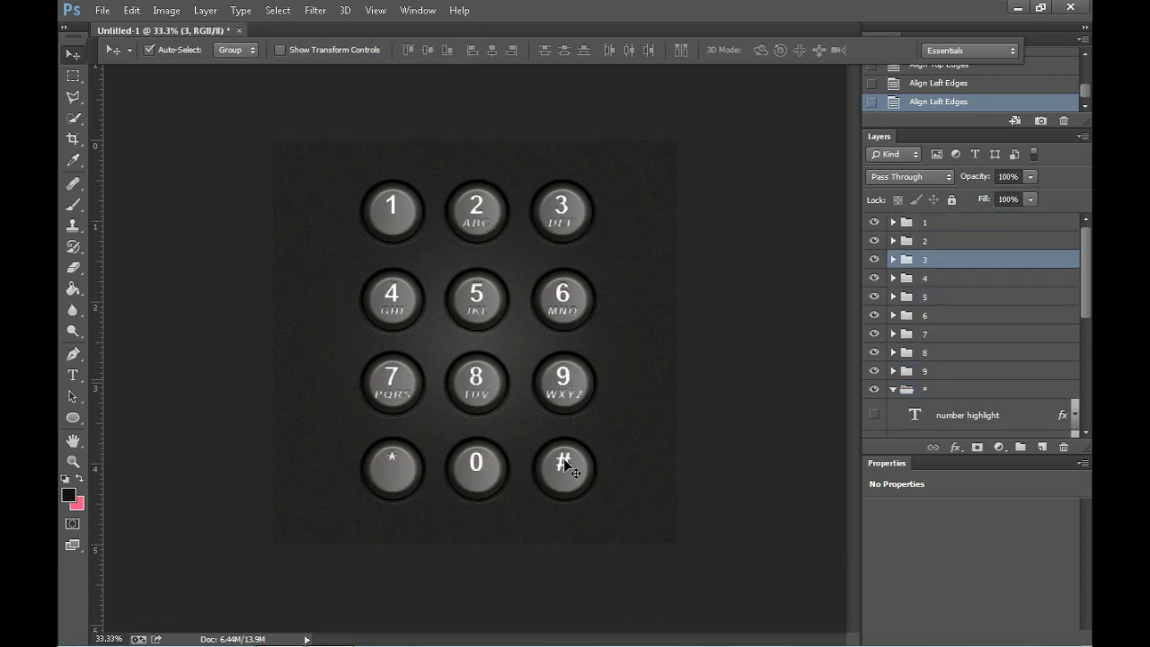
click(470, 54)
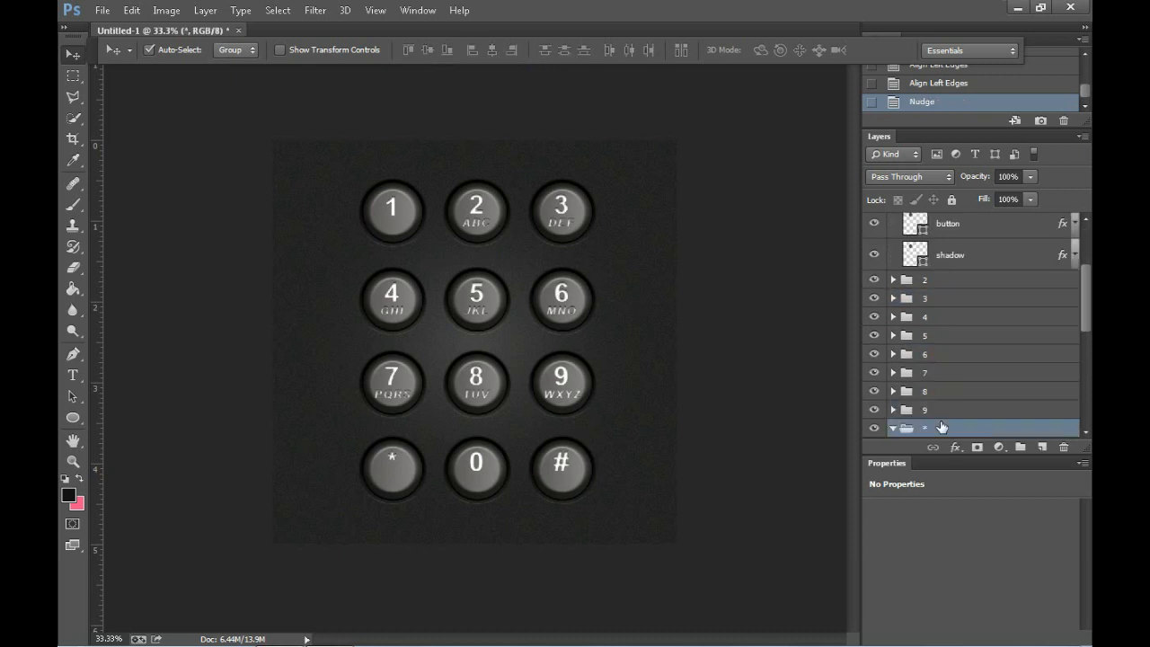
Step: Scale both number layers of group "*" proportionally to about 223% and nudge them slightly down
click(893, 428)
drag(1087, 338, 1087, 380)
click(965, 315)
shift+click(961, 345)
key(ctrl+t)
drag(411, 473, 413, 474)
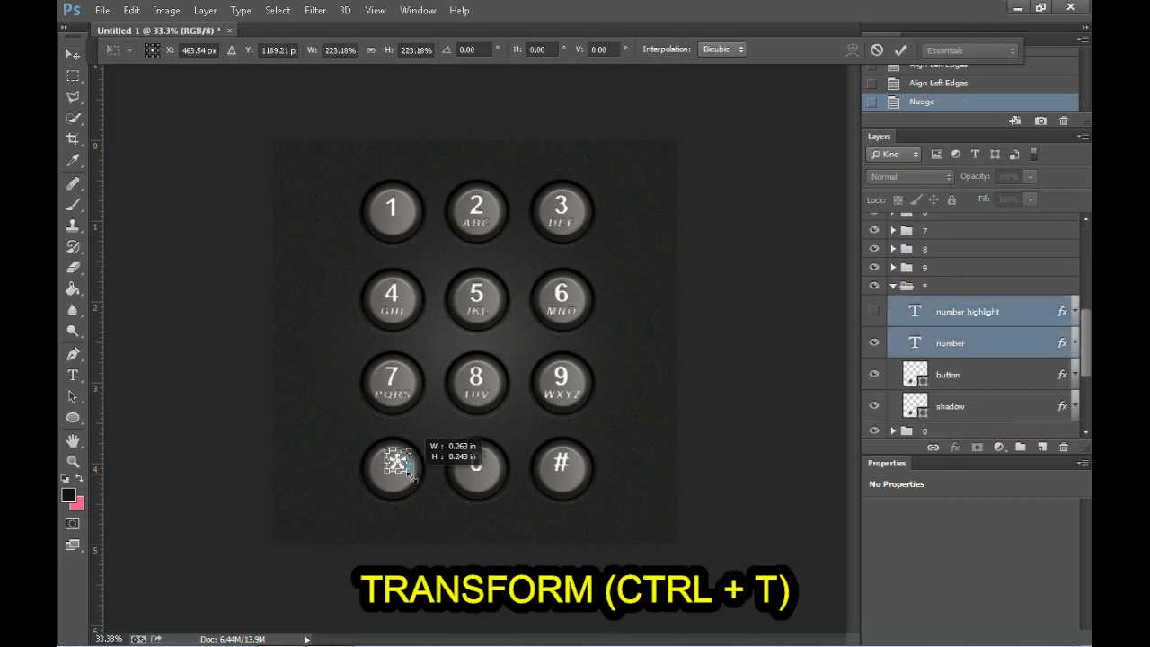
key(Return)
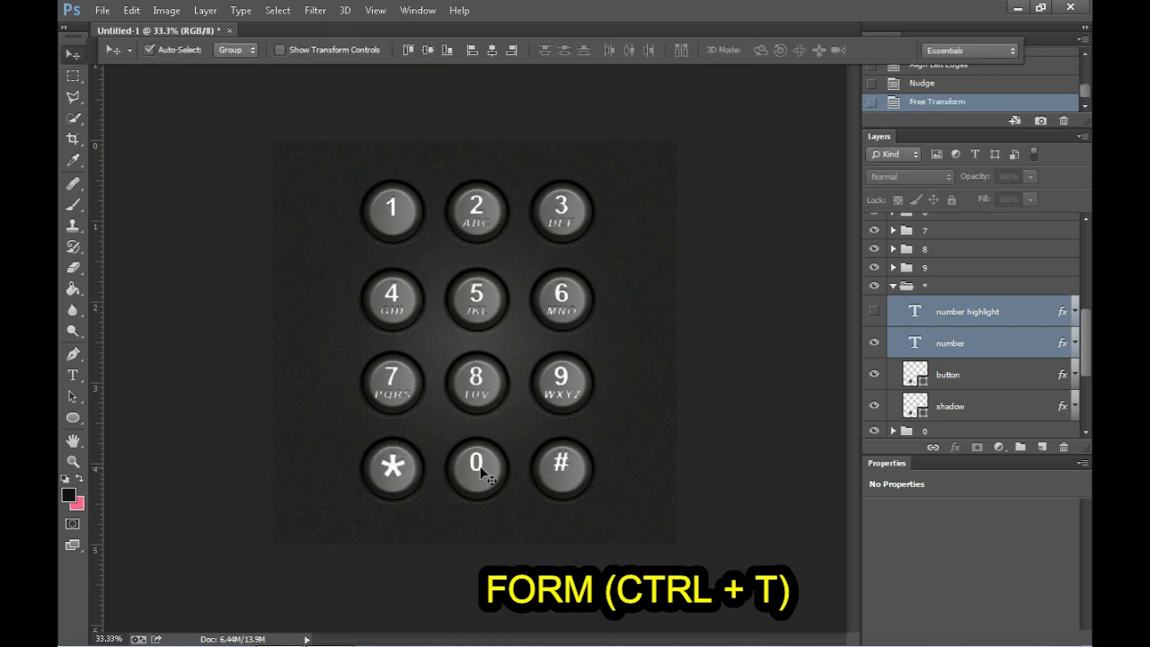
key(Down)
Step: Scale both number layers of group "0" proportionally to about 137% with Free Transform
click(893, 285)
click(893, 305)
click(966, 331)
shift+click(951, 361)
key(ctrl+t)
drag(490, 476, 491, 479)
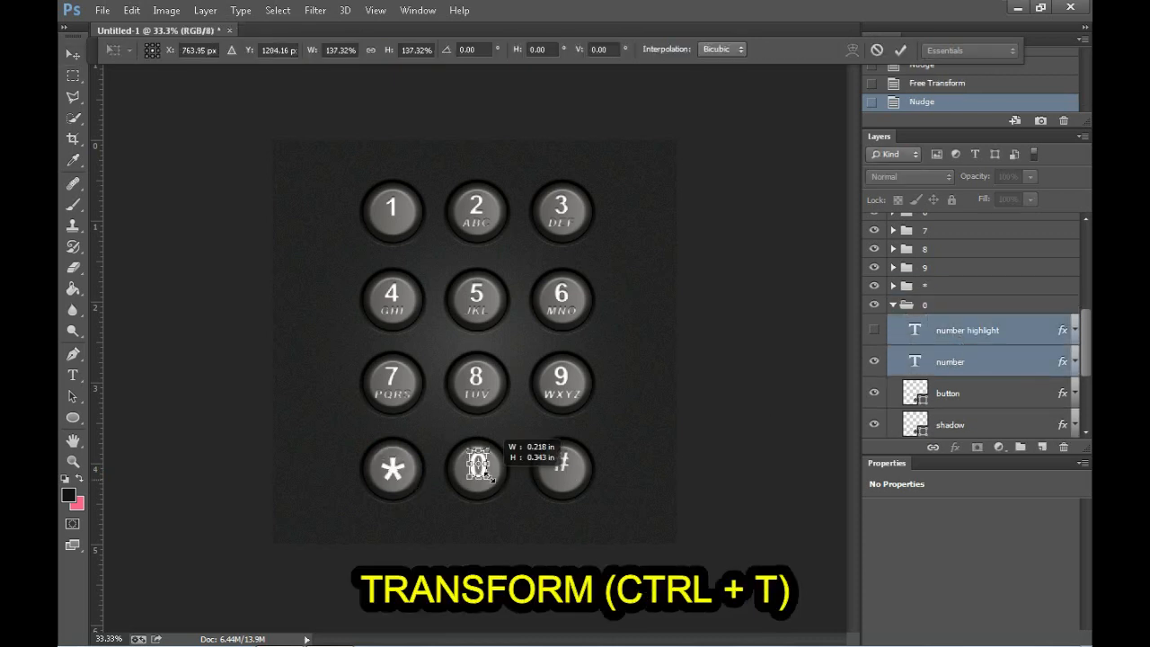
key(Return)
Step: Enlarge both number layers of group "#" with Free Transform so the symbol fills the key's centre
scroll(948, 395, down, 1)
click(948, 428)
drag(1086, 318, 1086, 347)
click(966, 338)
shift+click(951, 370)
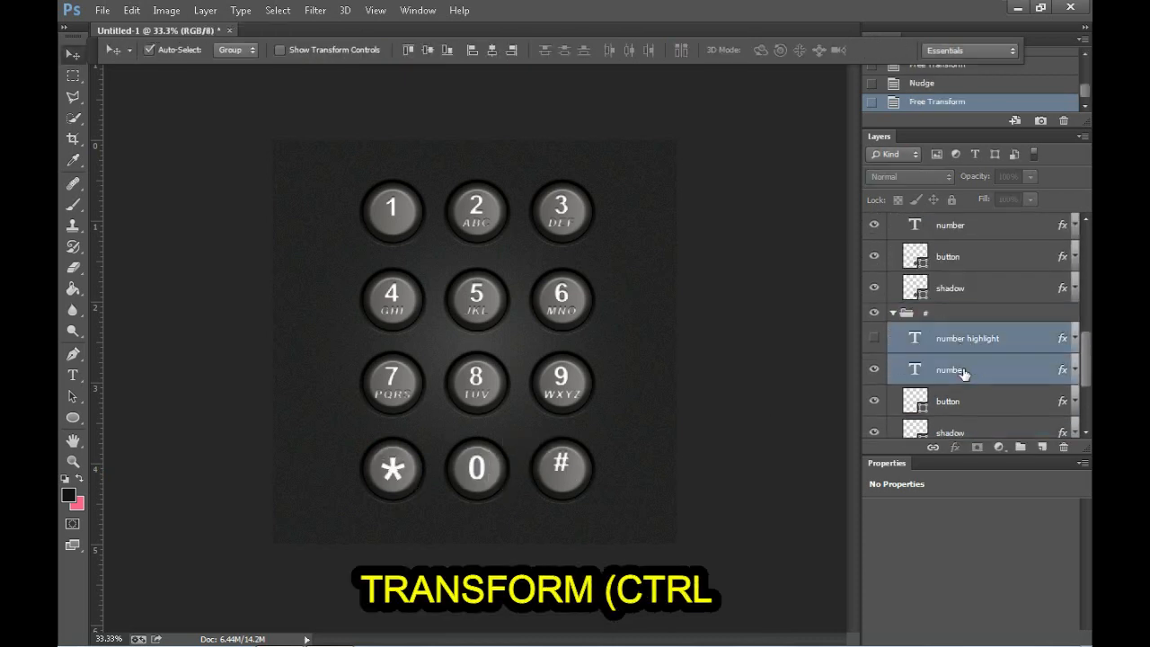
key(ctrl+t)
key(Return)
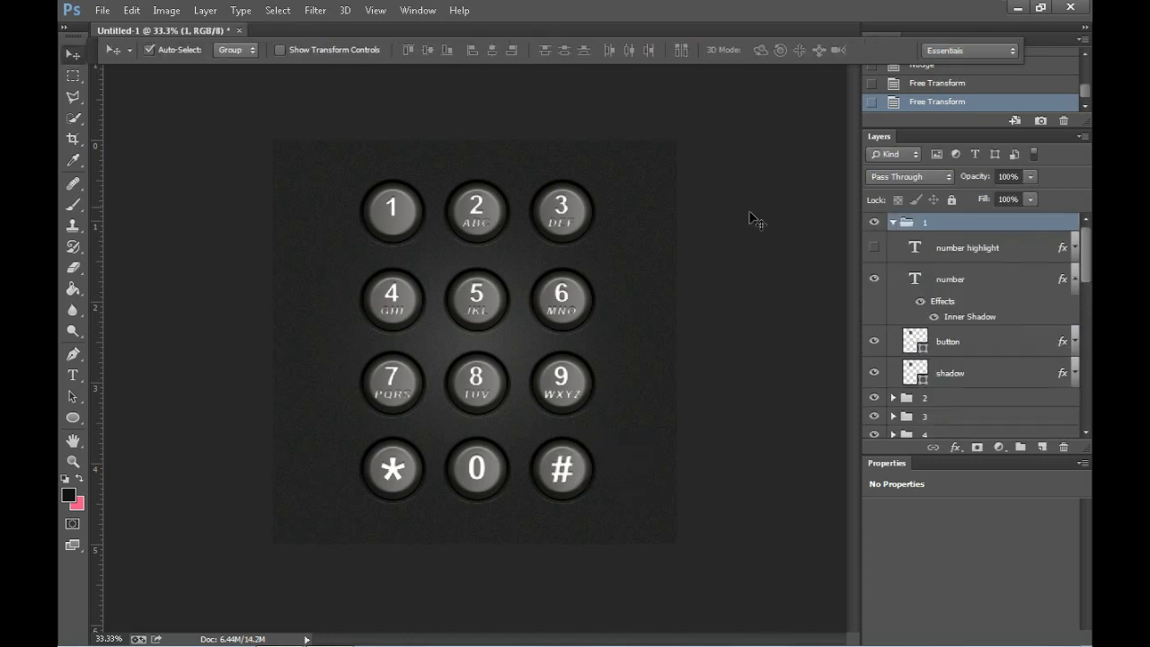
Step: Scale both number layers of group "1" proportionally to about 128% and nudge them to the key's centre
click(958, 258)
shift+click(950, 279)
key(ctrl+t)
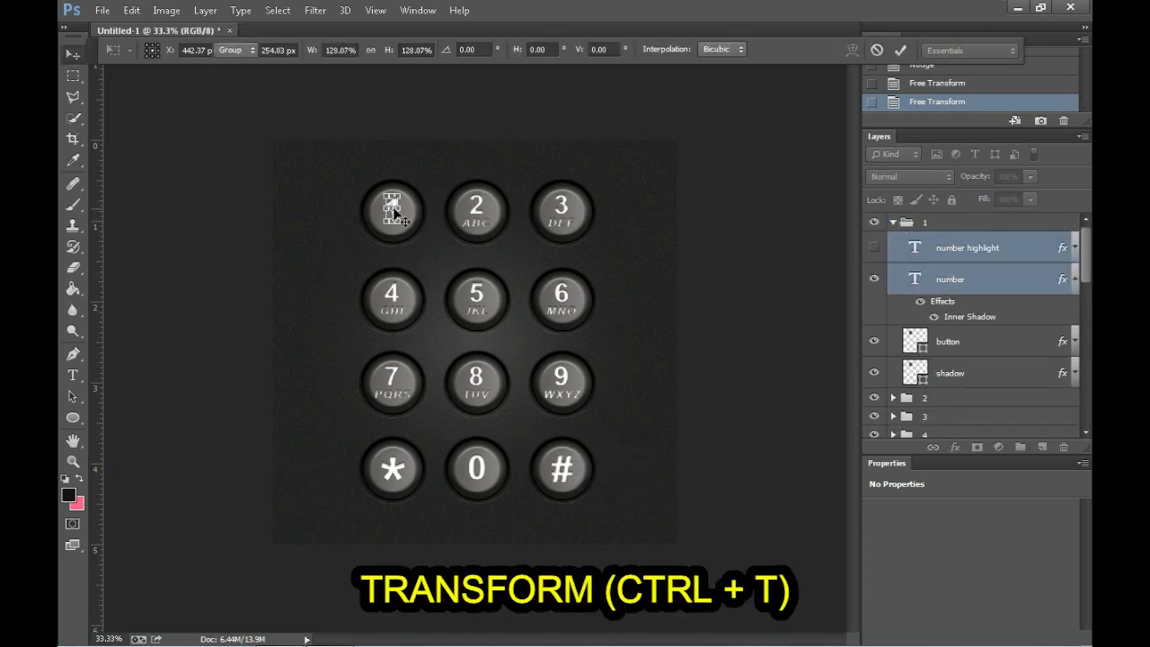
key(Return)
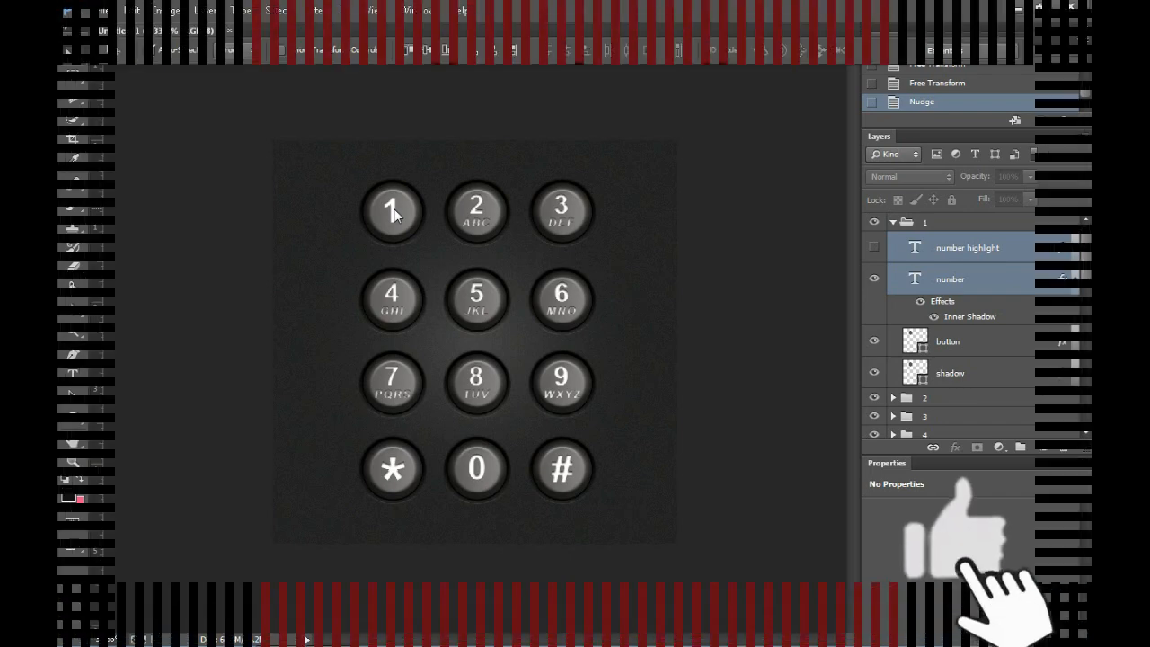